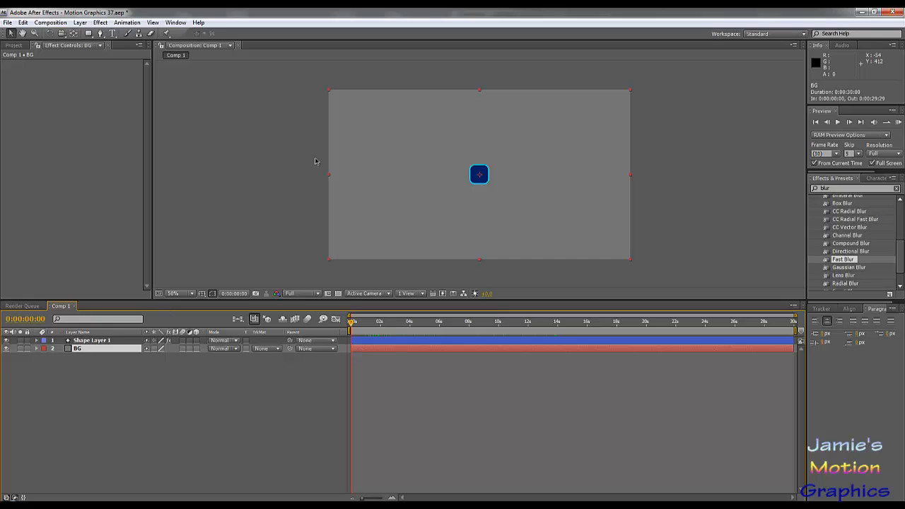
Reveal all expressions applied to Shape Layer 1 in the Comp 1 timeline
left_click(93, 341)
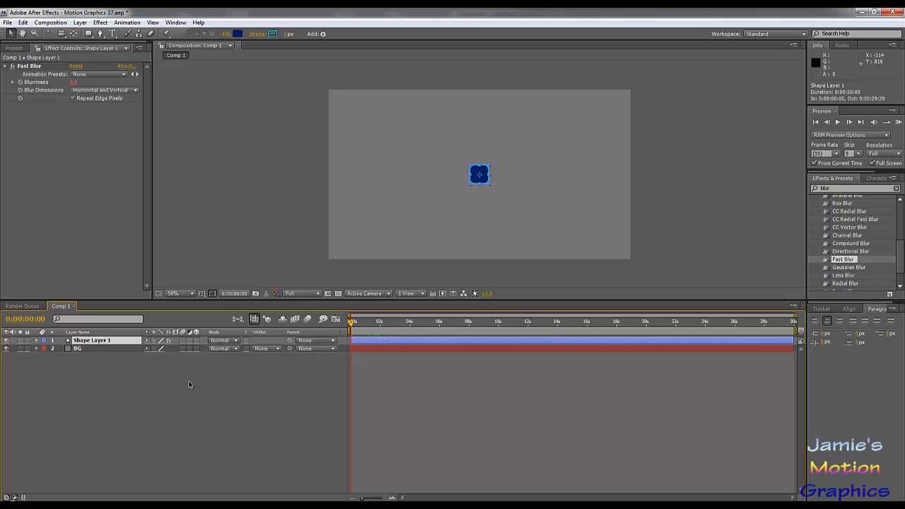
key("e")
key("e")
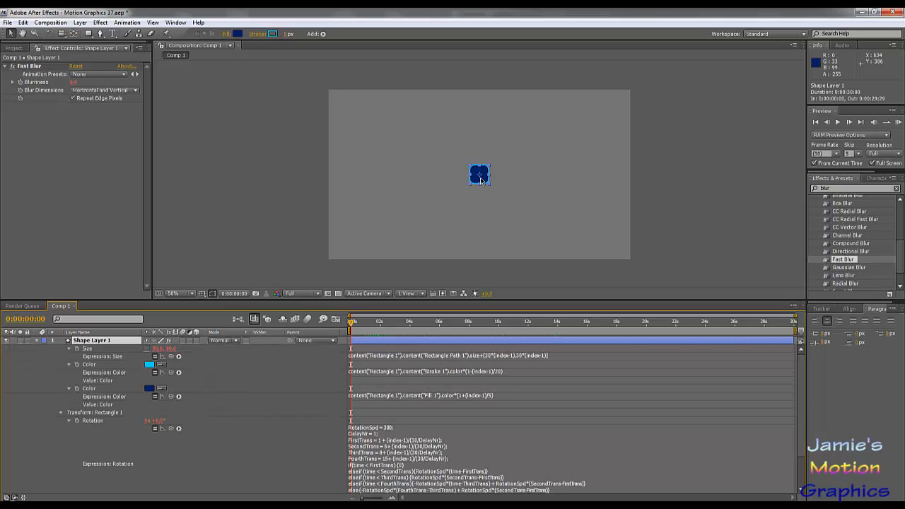
Look over Shape Layer 1's size, color, rotation and Fast Blur blurriness expressions
left_click(292, 394)
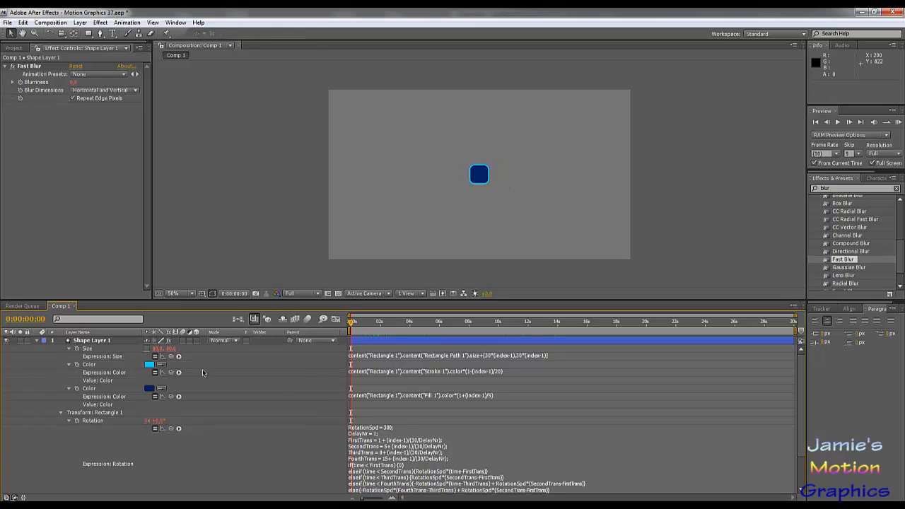
scroll(408, 375, "down", 1)
scroll(407, 375, "down", 1)
scroll(407, 375, "up", 3)
scroll(270, 400, "down", 1)
scroll(257, 393, "up", 1)
left_click(80, 342)
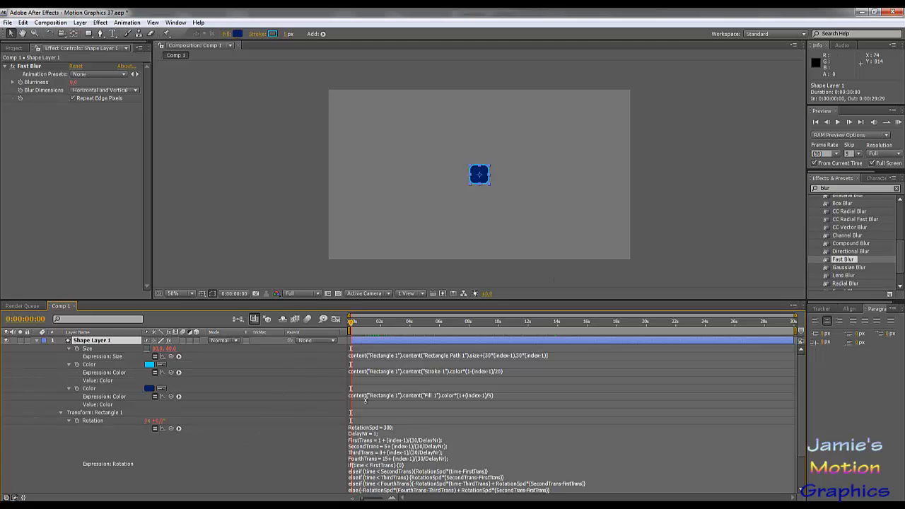
scroll(454, 374, "down", 1)
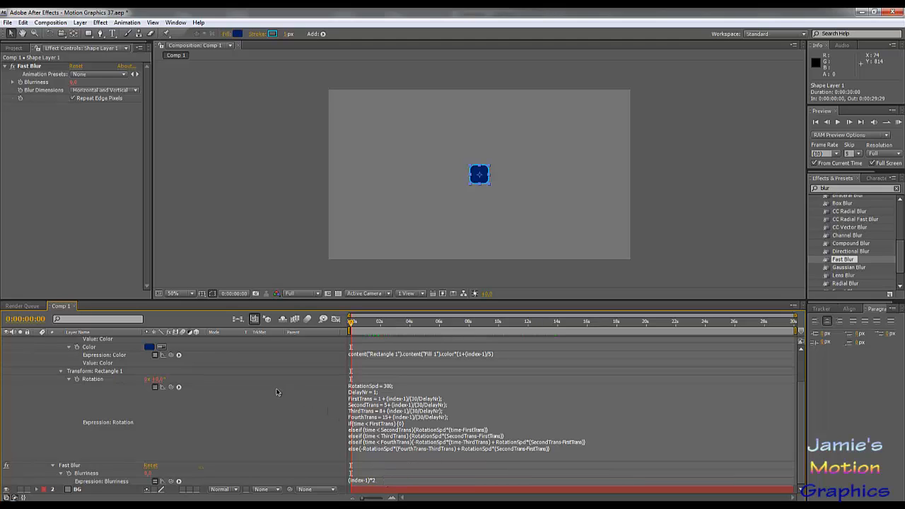
scroll(277, 390, "up", 1)
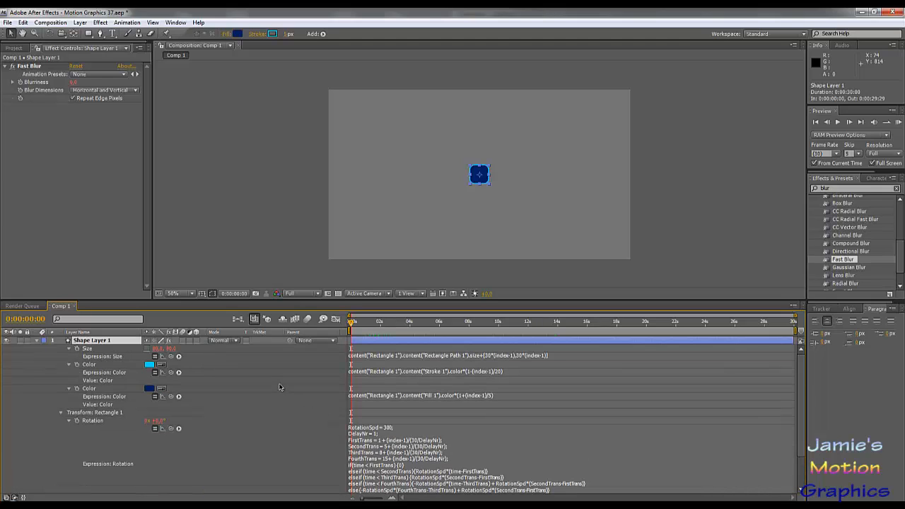
left_click(198, 463)
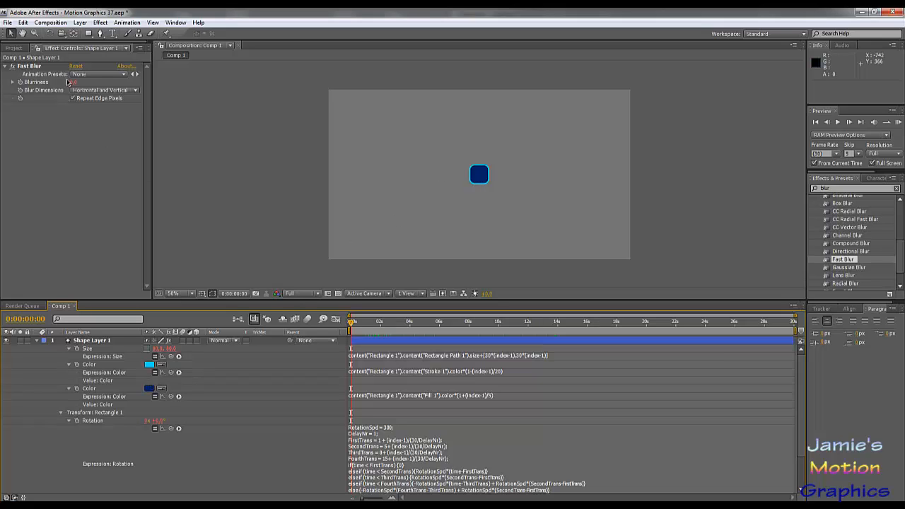
left_click(27, 67)
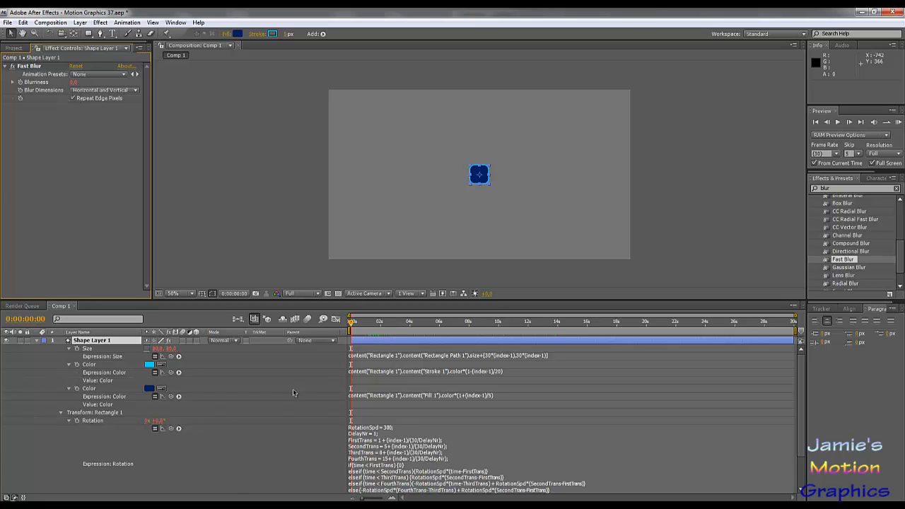
scroll(256, 396, "down", 2)
scroll(308, 413, "up", 2)
Copy the rectangle's Size expression into the empty Notepad document and highlight its base reference up to ".size"
left_click(409, 358)
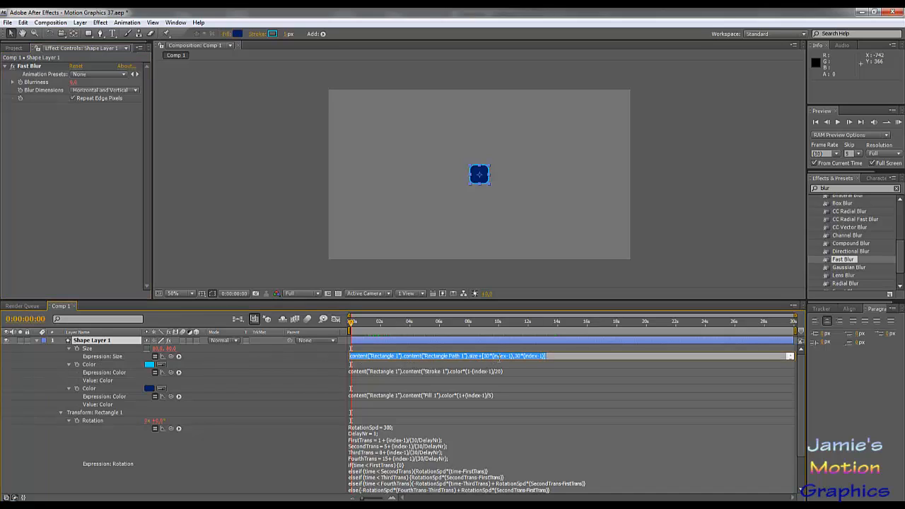
left_click(499, 357)
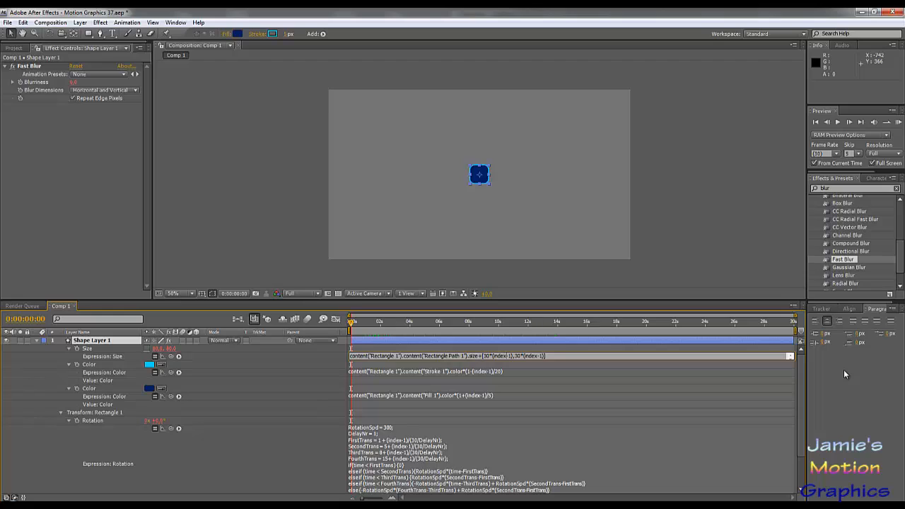
key("ctrl+shift+Right")
key("Left")
double_click(499, 355)
left_click(558, 355)
key("ctrl+a")
key("ctrl+c")
key("alt+Tab")
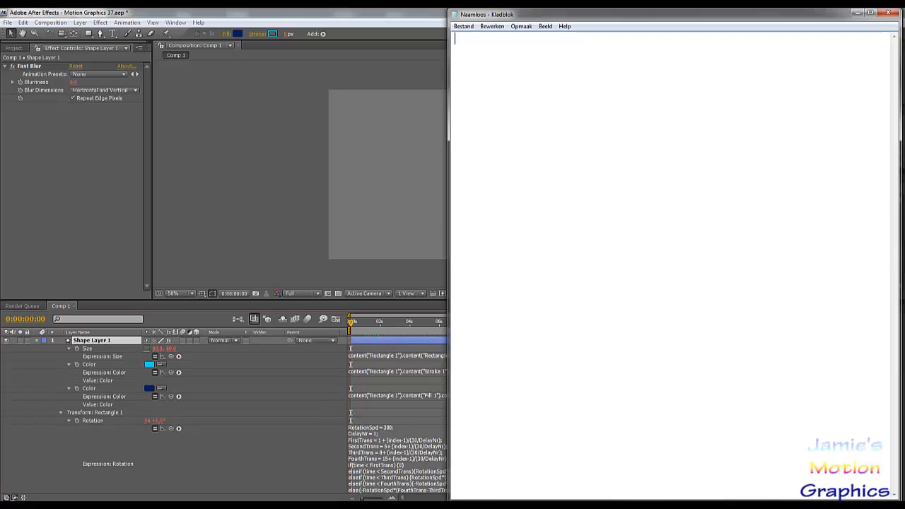
key("ctrl+v")
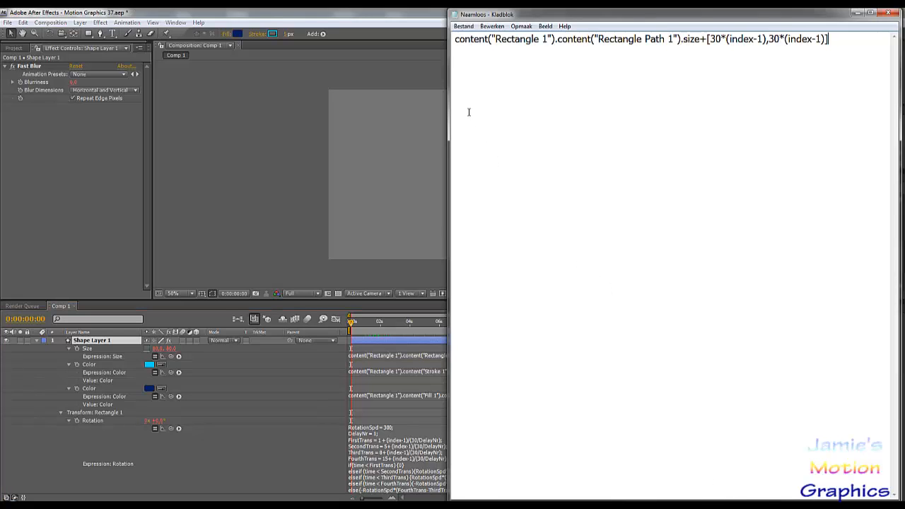
mouse_move(454, 39)
left_mouse_down()
mouse_move(684, 57)
mouse_move(454, 39)
left_mouse_up()
left_click(686, 57)
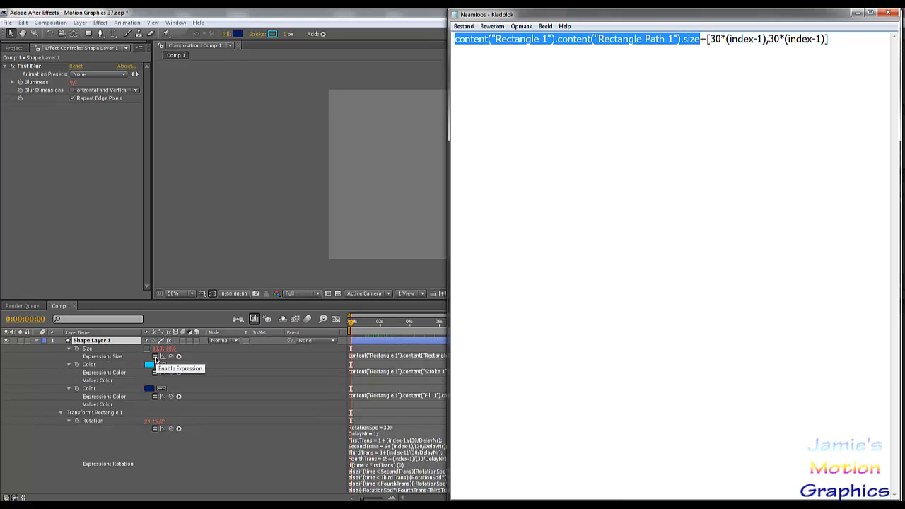
In After Effects, disable the rectangle's Size expression and set its width to 100
left_click(155, 359)
left_click(155, 357)
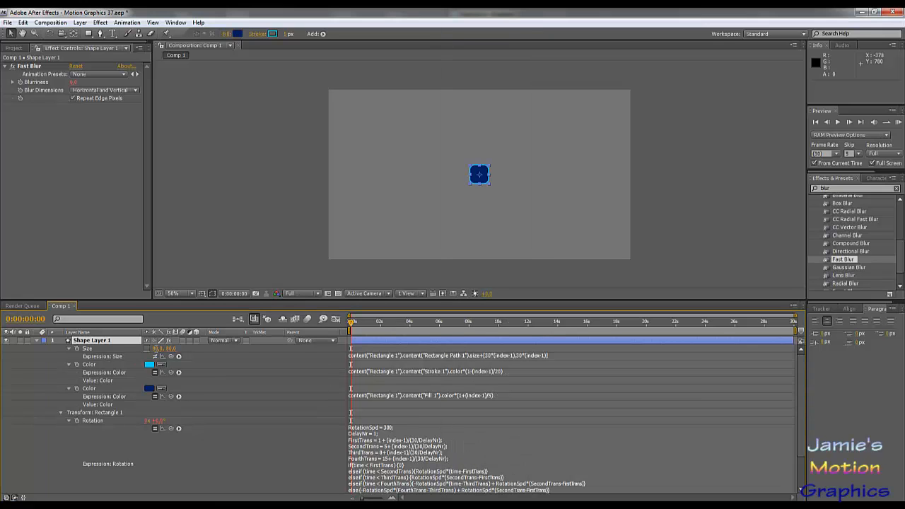
left_click(155, 349)
type("100")
key("Return")
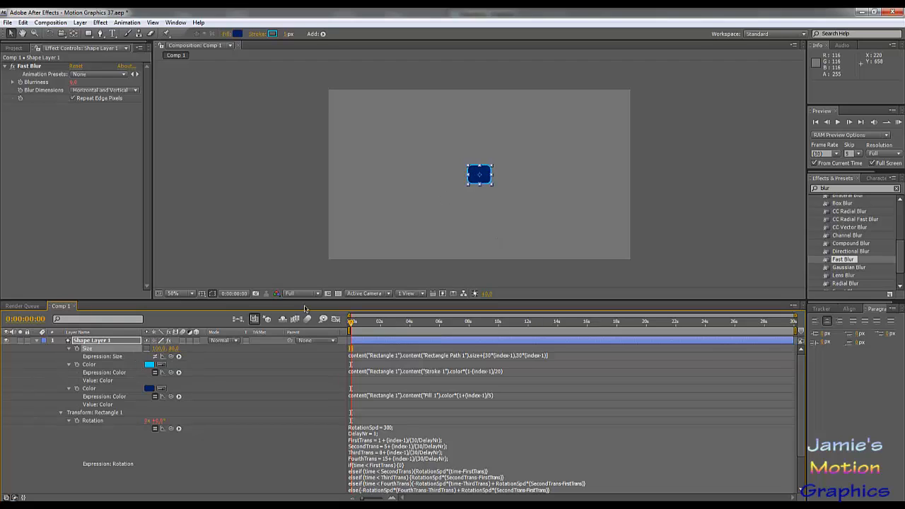
Set the rectangle's width back to 80
left_click(160, 348)
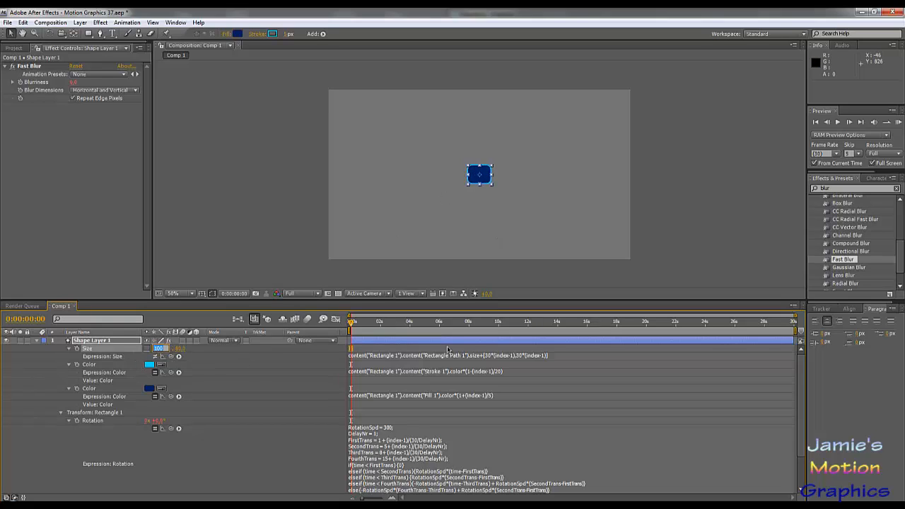
type("80")
key("Return")
Switch to Notepad and examine the added size offset [30*(index-1),30*(index-1)] in the expression
mouse_move(732, 500)
left_click(732, 463)
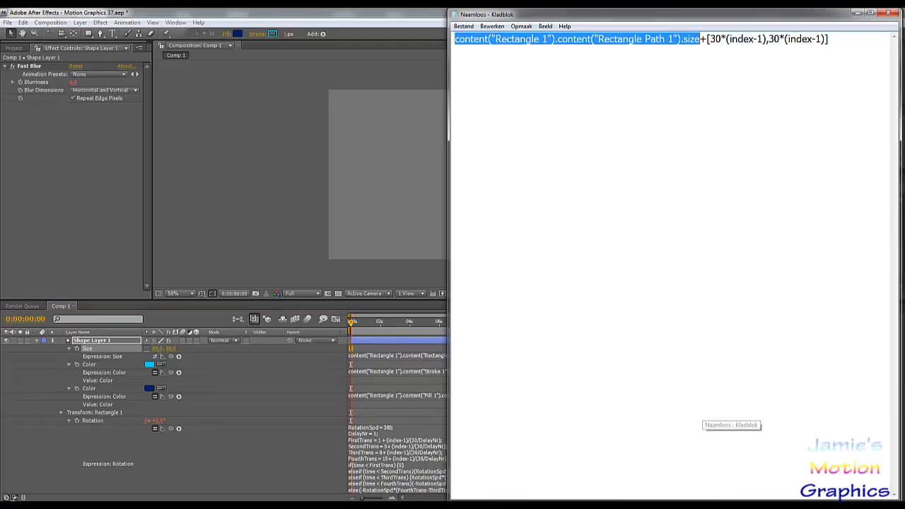
left_click(708, 39)
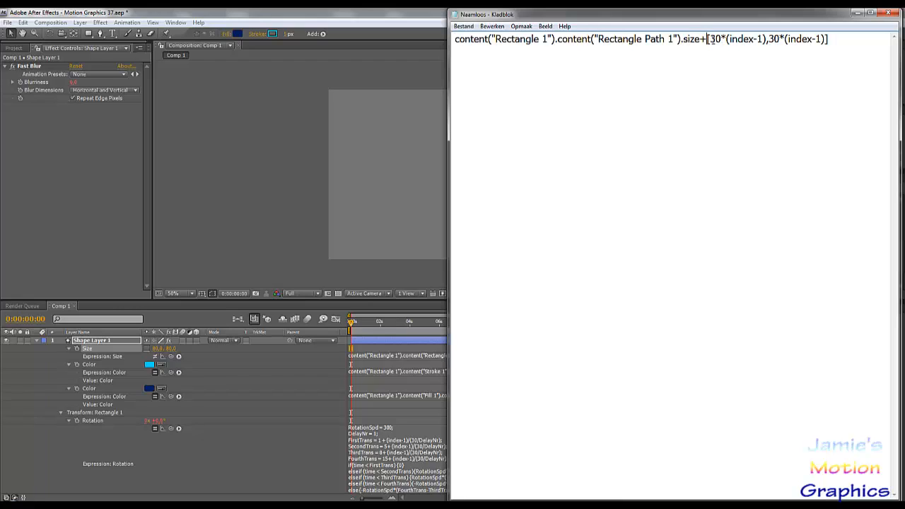
left_click_drag(710, 39, 765, 39)
left_click(762, 39)
left_click_drag(710, 39, 827, 38)
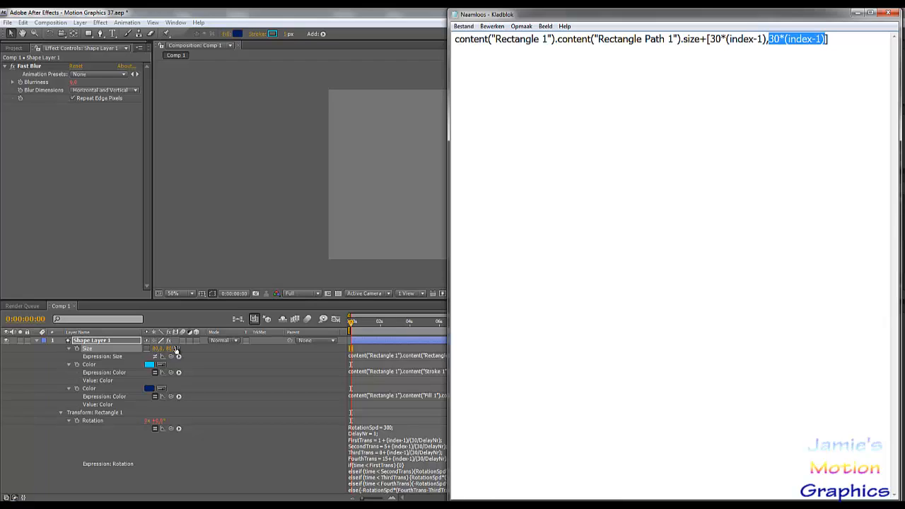
double_click(717, 39)
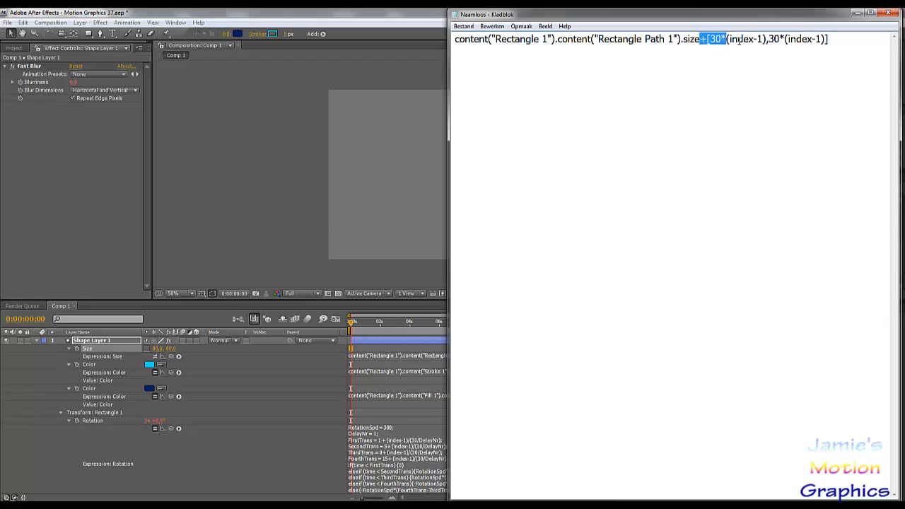
left_click(715, 38)
double_click(774, 39)
left_click(781, 87)
left_click_drag(832, 40, 358, 51)
left_click(487, 95)
Replace the Notepad text with Shape Layer 1's Stroke 1 color expression copied from After Effects
key("ctrl+a")
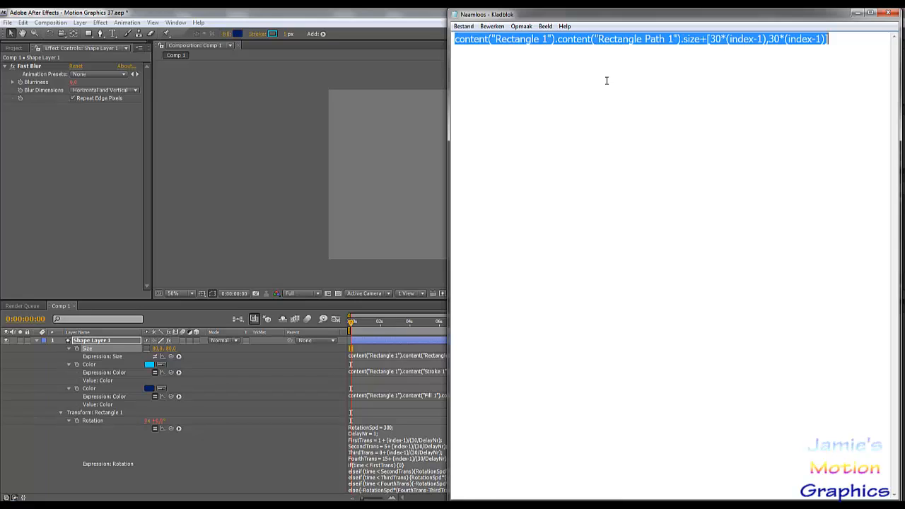
key("ctrl+x")
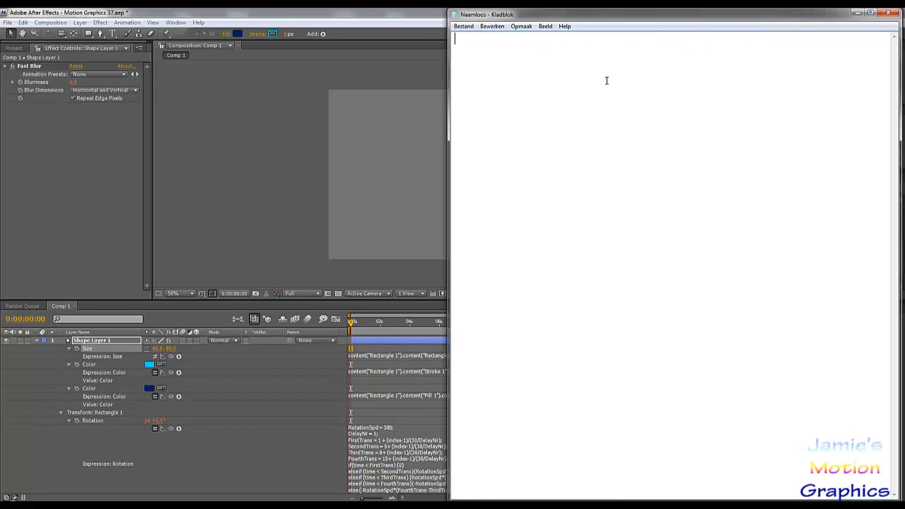
left_click(378, 376)
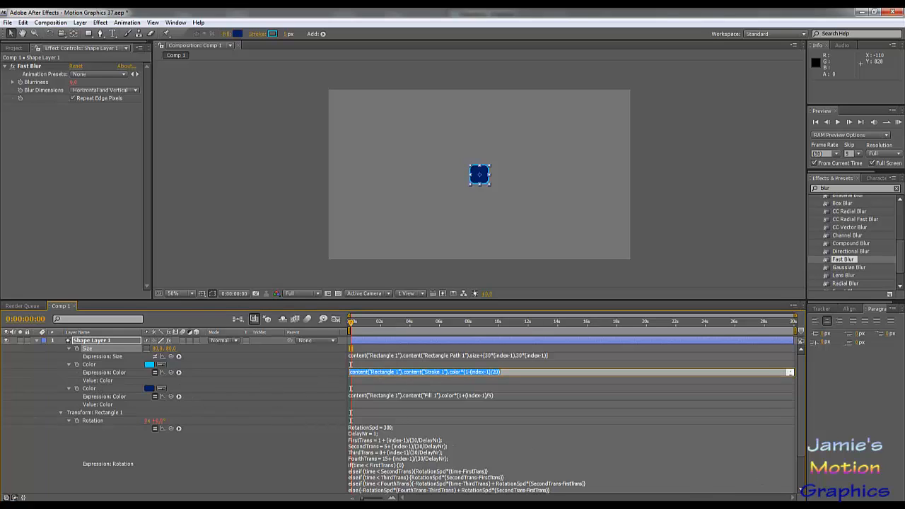
key("ctrl+c")
key("alt+Tab")
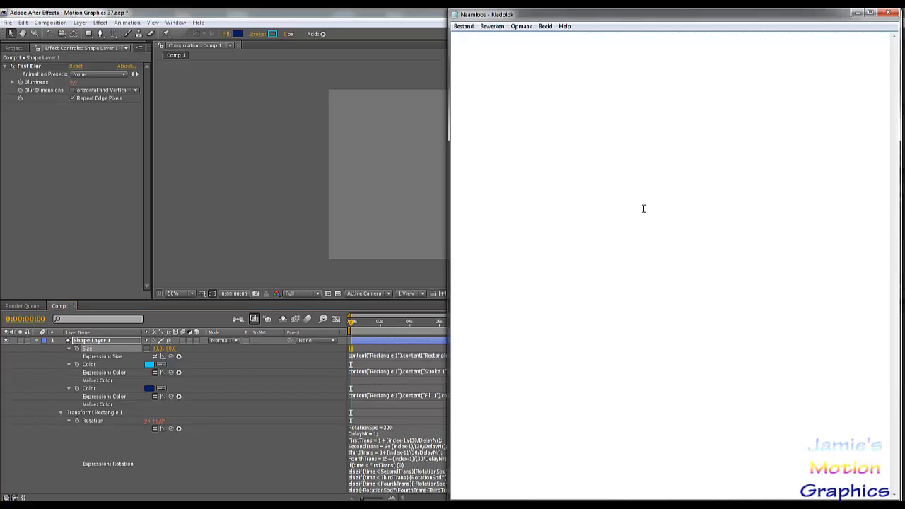
key("ctrl+v")
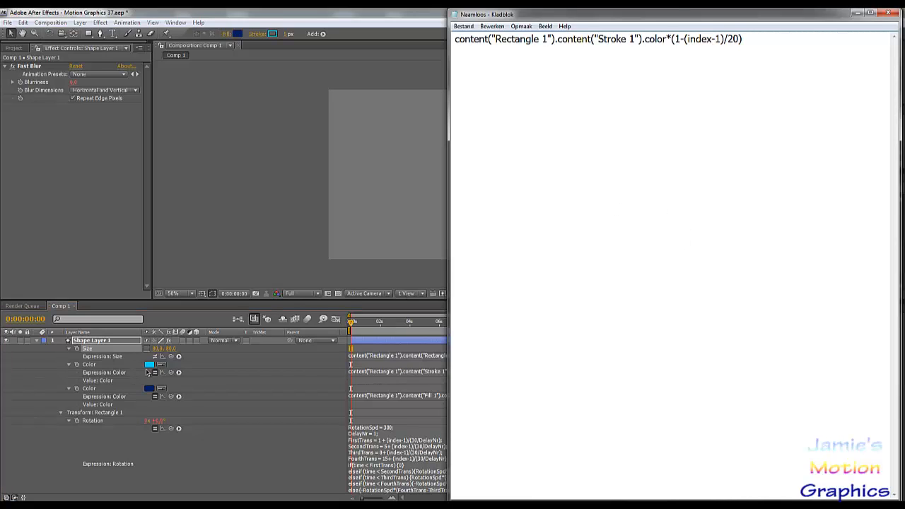
Copy the Fill 1 color expression from After Effects into Notepad, below the stroke expression with a blank line between them
left_click(365, 373)
left_click(368, 400)
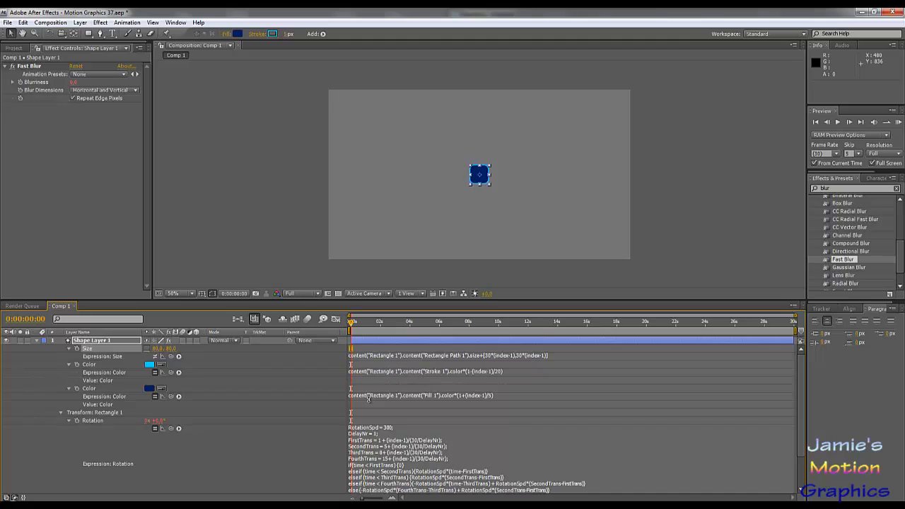
left_click(368, 396)
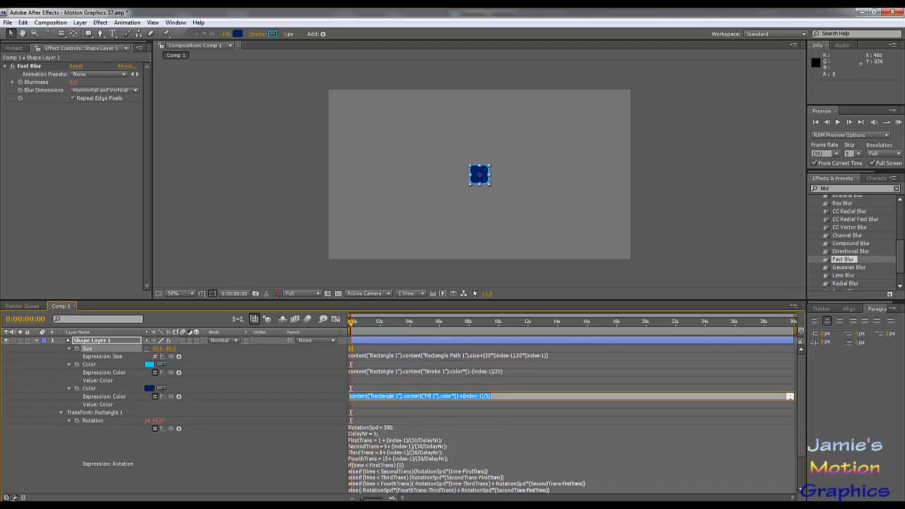
key("alt+Tab")
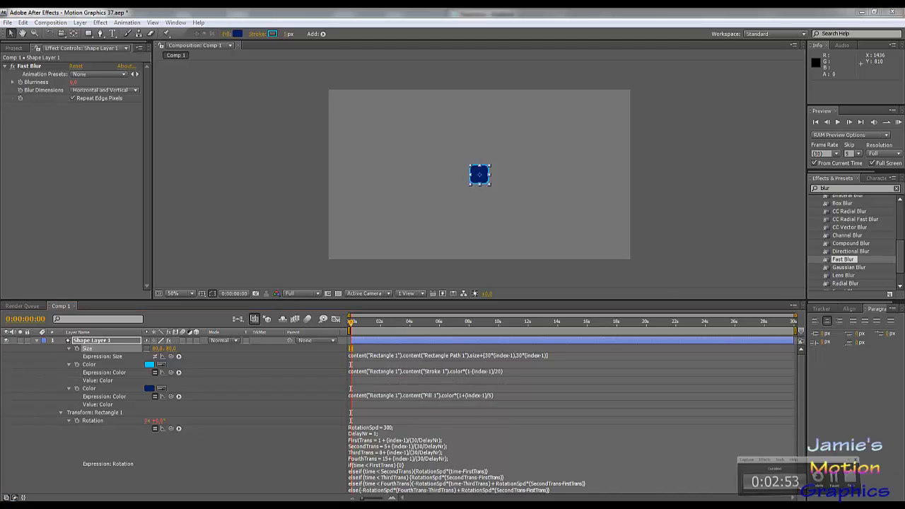
key("alt+Tab")
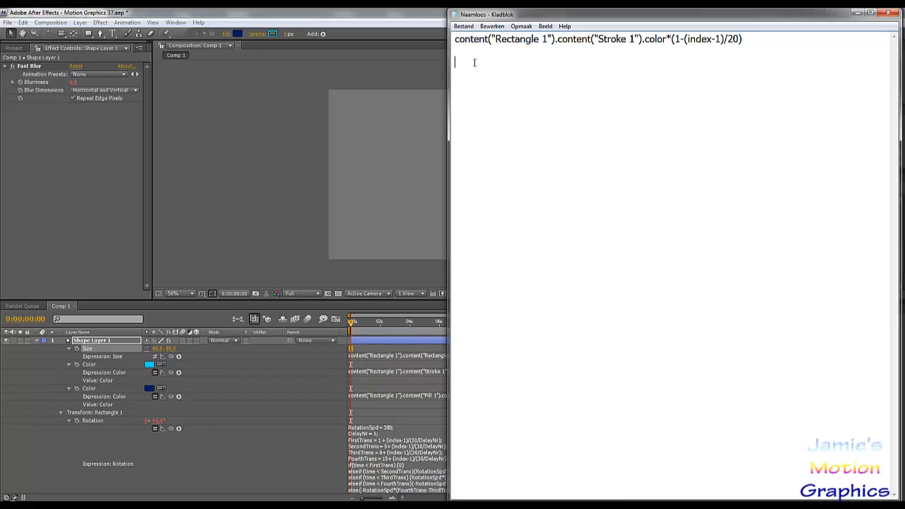
key("ctrl+v")
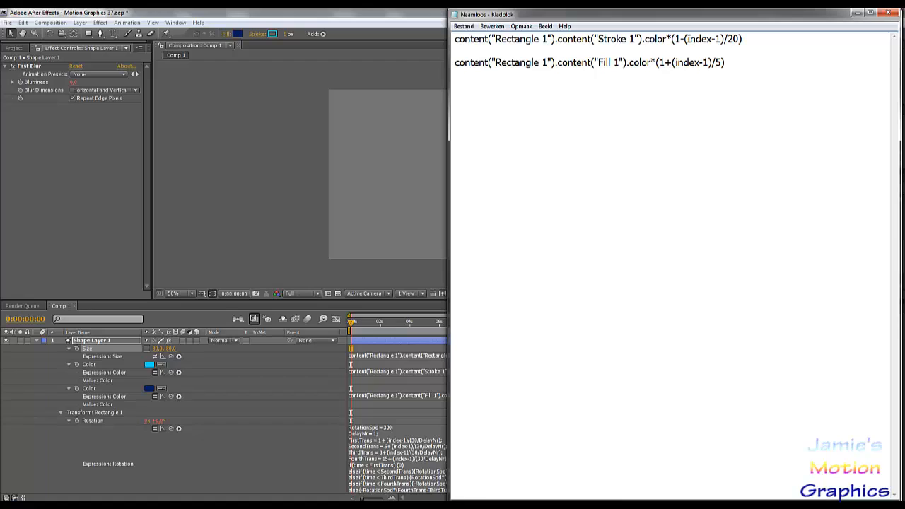
Examine the index-based multipliers (1-(index-1)/20) in the stroke color expression and (1+(index-1)/5) in the fill color expression
left_click_drag(720, 40, 689, 39)
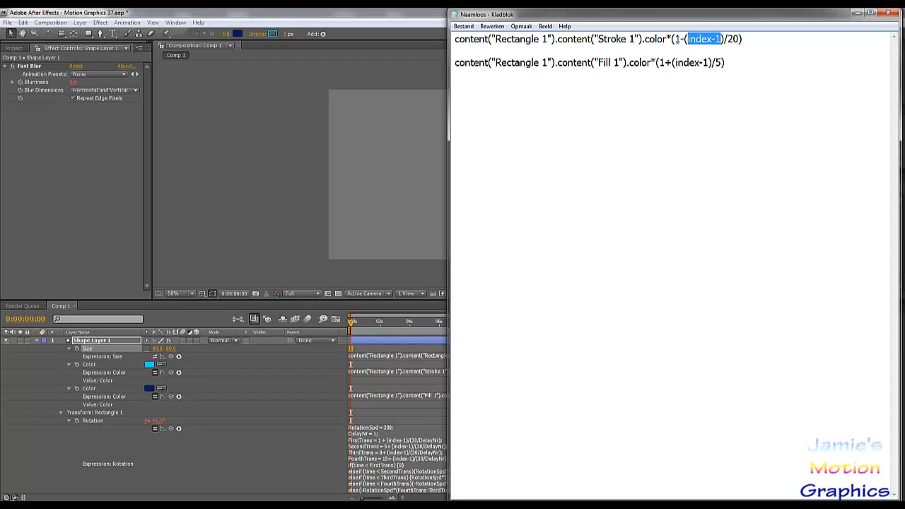
left_click_drag(676, 39, 736, 41)
left_click(733, 38)
left_click_drag(734, 39, 684, 39)
mouse_move(674, 39)
left_mouse_down()
mouse_move(749, 37)
mouse_move(674, 39)
left_mouse_up()
left_click(749, 39)
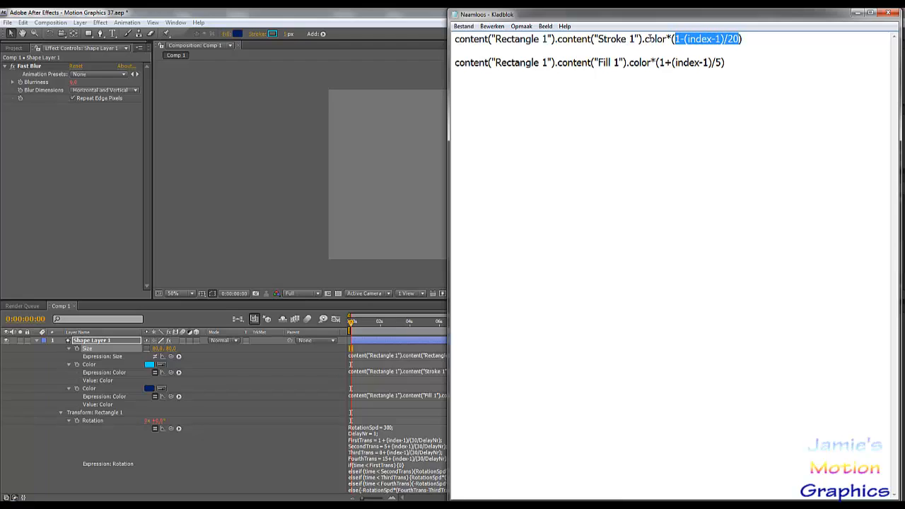
left_click(688, 62)
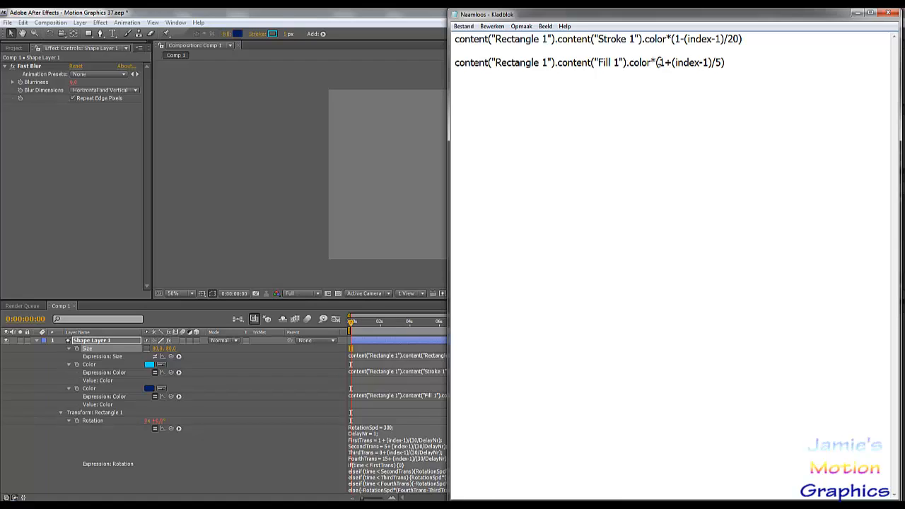
left_click_drag(658, 62, 718, 63)
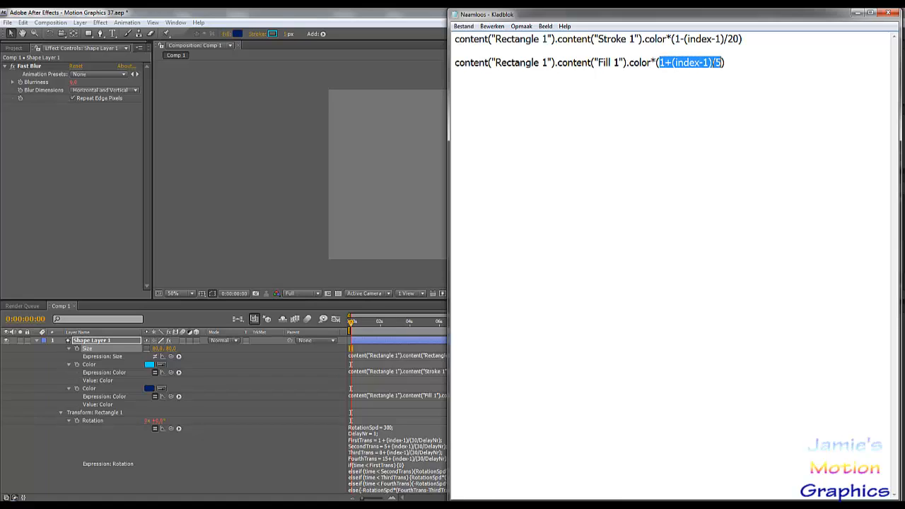
left_click(718, 63)
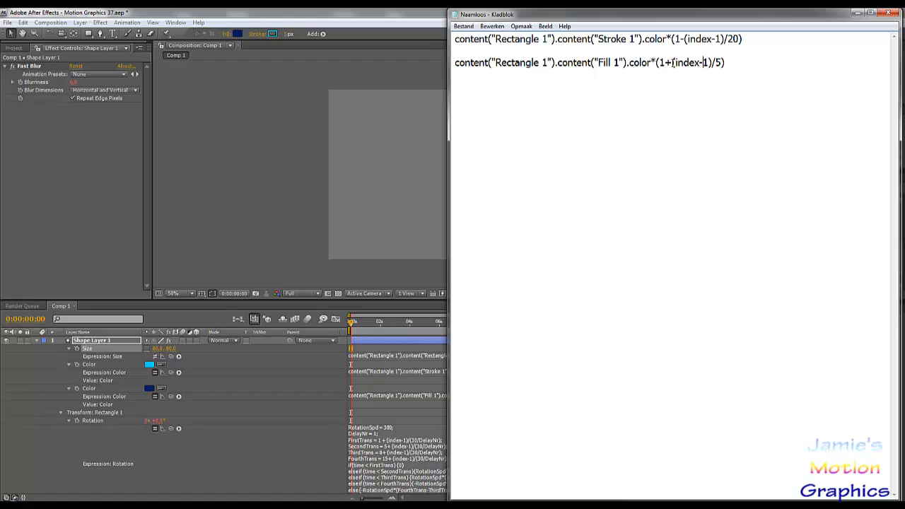
Examine the (index-1) term within the Fill 1 color expression, along with the full expression line
left_click_drag(676, 63, 709, 63)
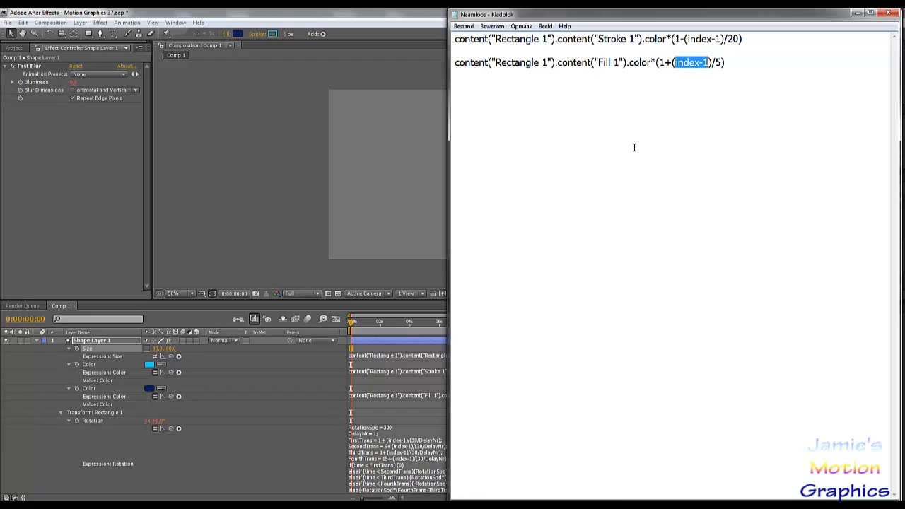
left_click(702, 62)
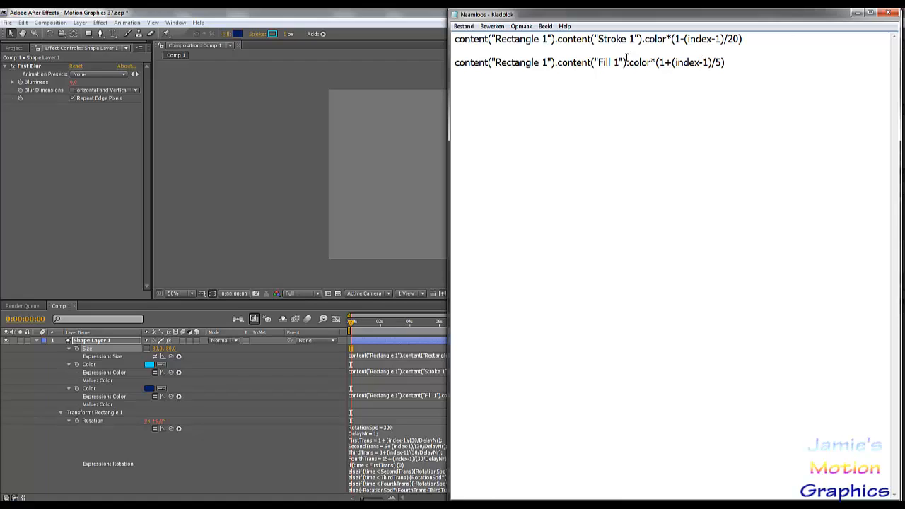
left_click_drag(728, 61, 567, 62)
left_click_drag(548, 62, 470, 63)
left_click(731, 62)
left_click_drag(730, 62, 454, 62)
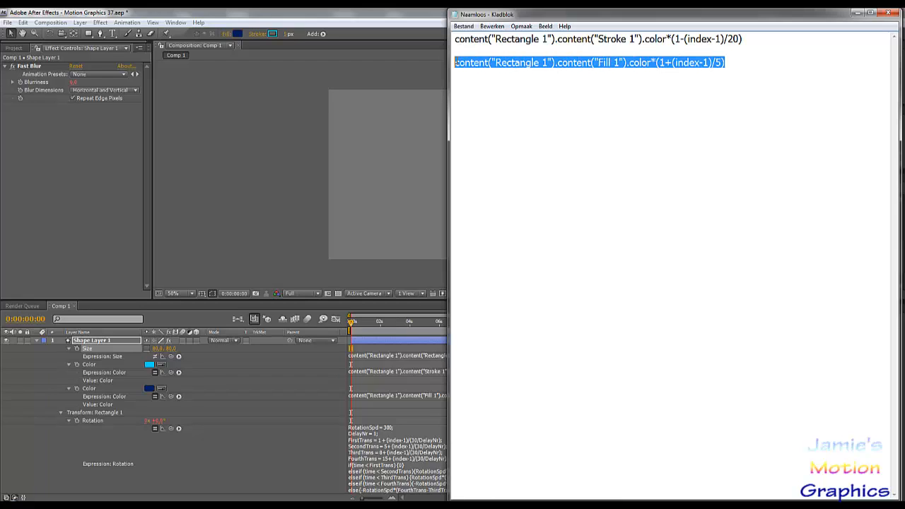
left_click(730, 60)
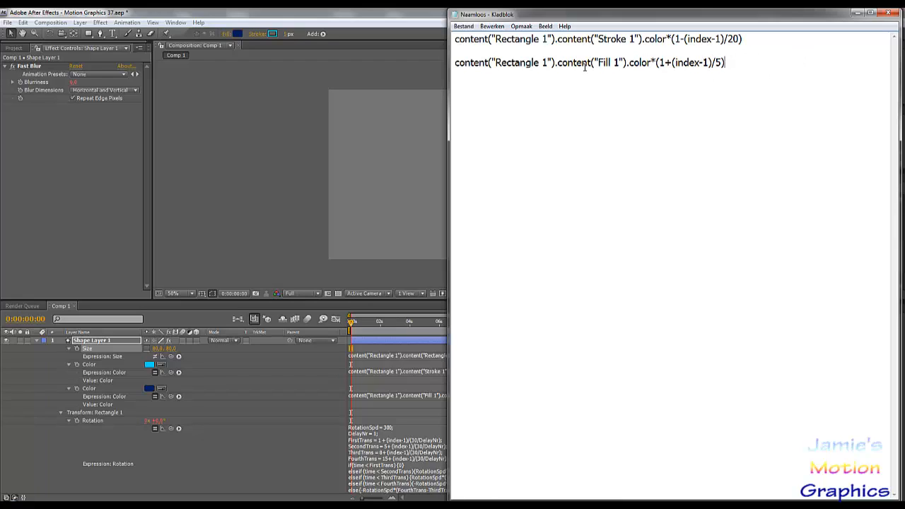
mouse_move(737, 61)
left_mouse_down()
mouse_move(457, 39)
mouse_move(750, 61)
left_mouse_up()
left_click(456, 39)
Replace the multiplier (1+(index-1)/5) in the Fill 1 expression with the added color array +[0.5,0.5,0.5,1]
left_click(740, 63)
key("Left")
type("+[]")
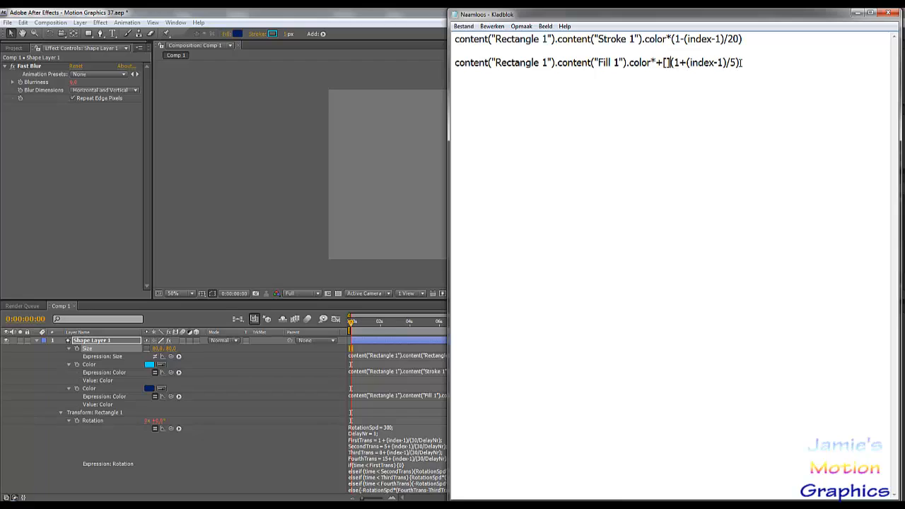
left_click(740, 63, "shift")
key("ctrl+x")
key("Left")
type("0.5,0.5,0.5,1")
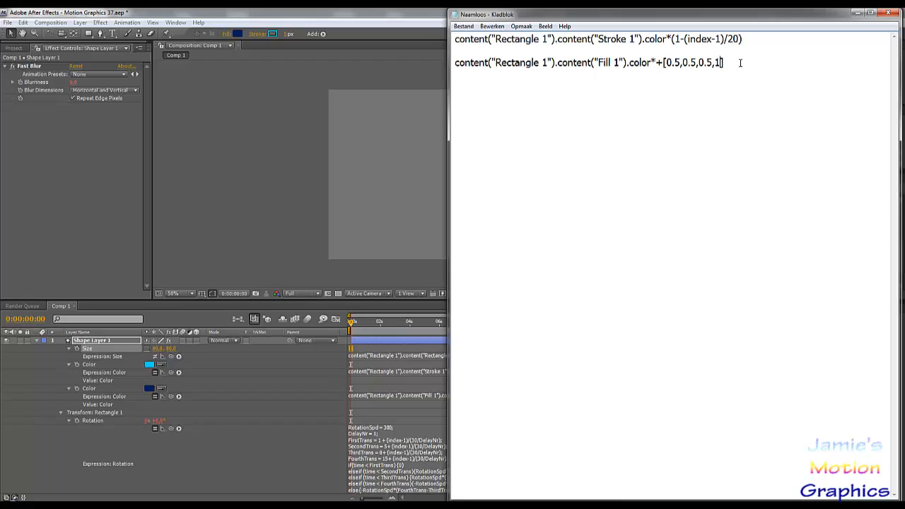
Examine the red, green, blue and alpha values of the color array in the Fill 1 expression
key("shift+Left")
key("Left")
key("ctrl+shift+Left")
key("ctrl+shift+Left")
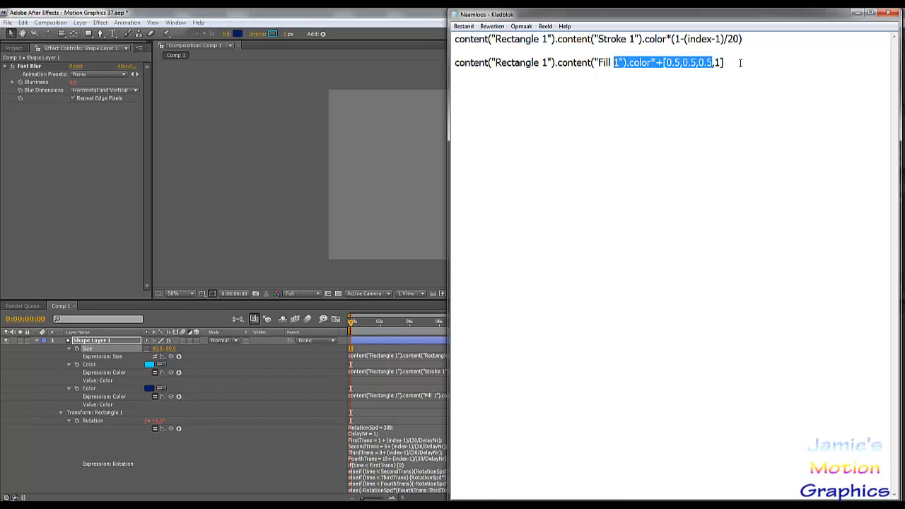
key("ctrl+shift+Right")
key("ctrl+shift+Right")
key("ctrl+shift+Left")
key("Right")
key("Right")
key("Right")
key("Right")
key("Right")
key("Right")
key("Right")
key("Right")
key("Right")
key("Right")
key("Right")
key("Right")
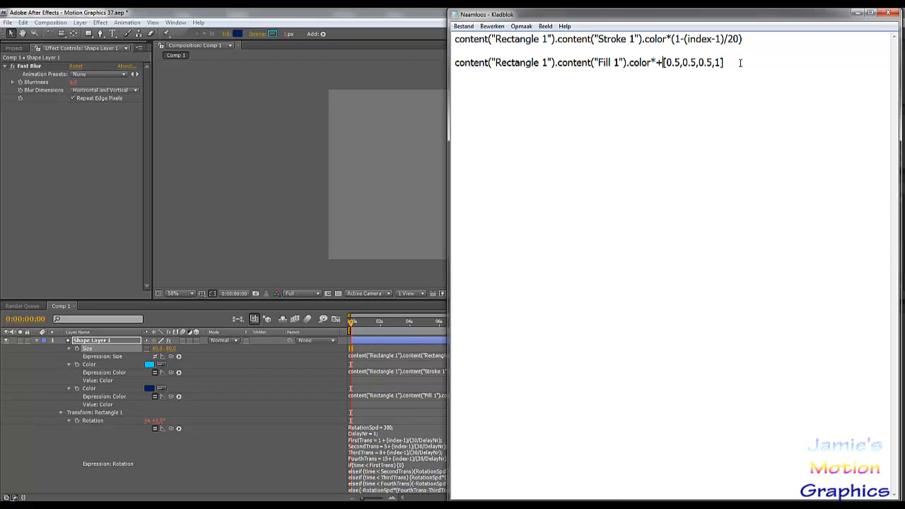
key("shift+Right")
key("Left")
key("Left")
key("shift+Right")
key("Left")
key("Left")
key("ctrl+shift+Left")
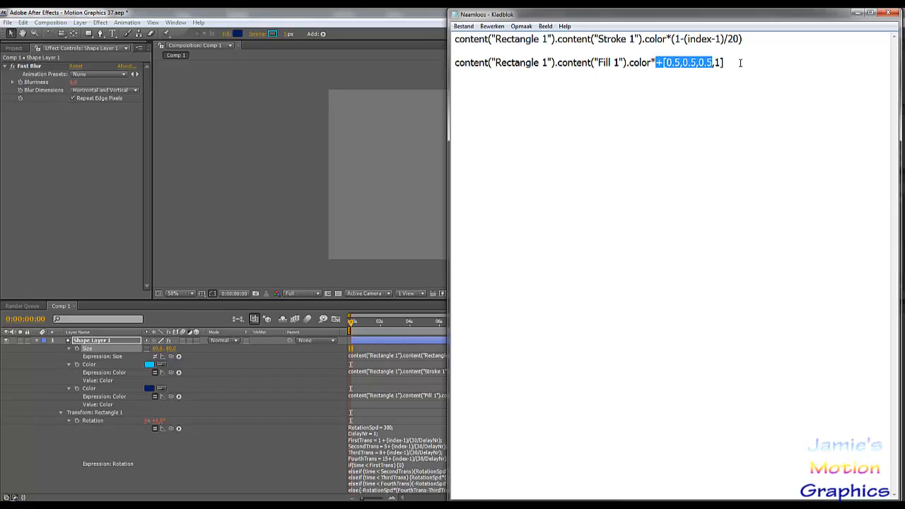
key("shift+Right")
key("shift+Right")
key("Left")
key("Right")
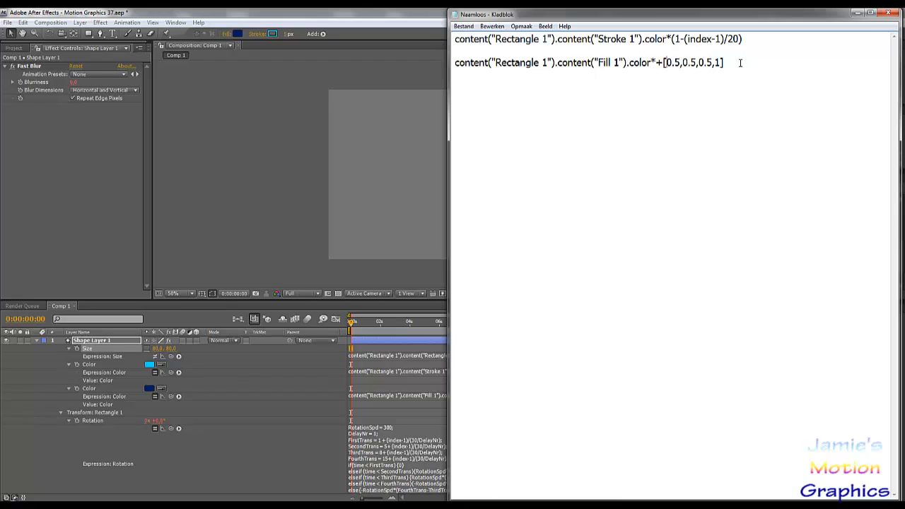
Change the first value of the Fill 1 color array to 0.02*index
type("*index")
key("shift+Right")
type("02")
key("ctrl+shift+Left")
key("shift+Right")
key("shift+Right")
key("shift+Right")
key("shift+Right")
key("shift+Right")
key("shift+Right")
key("shift+Right")
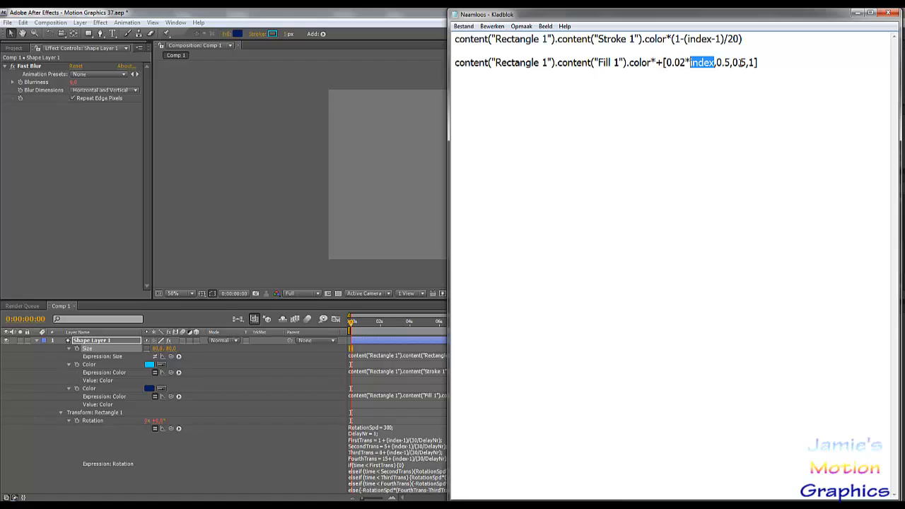
Clear both color expressions from the Notepad document
key("Left")
key("Left")
key("shift+Right")
key("Left")
key("Up")
key("Up")
key("shift+End")
key("ctrl+a")
key("Delete")
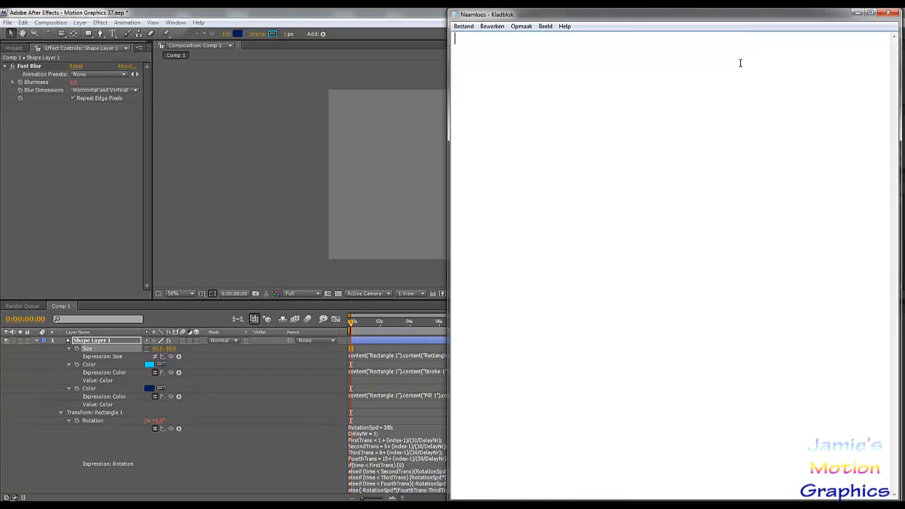
Switch to After Effects, copy the Fast Blur Blurriness expression, and paste it into the empty Notepad document
left_click(396, 426)
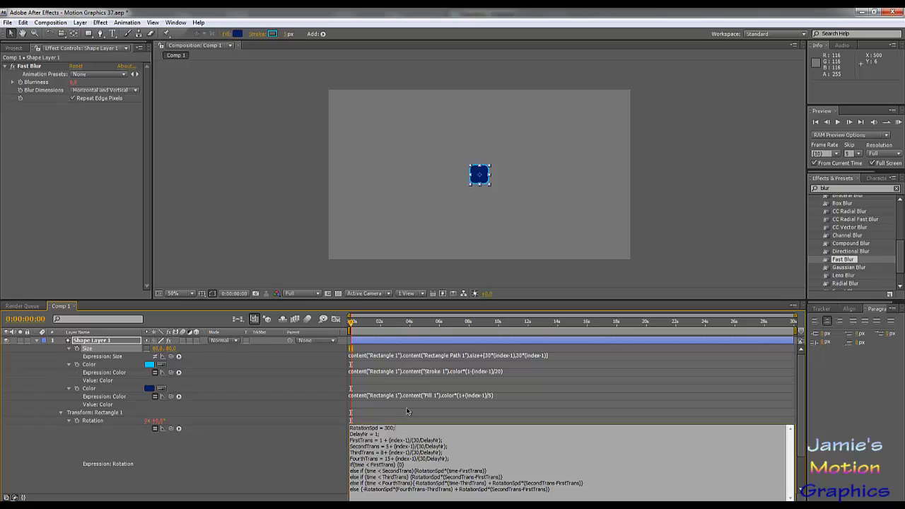
left_click(408, 411)
scroll(403, 423, "down", 2)
left_click(381, 482)
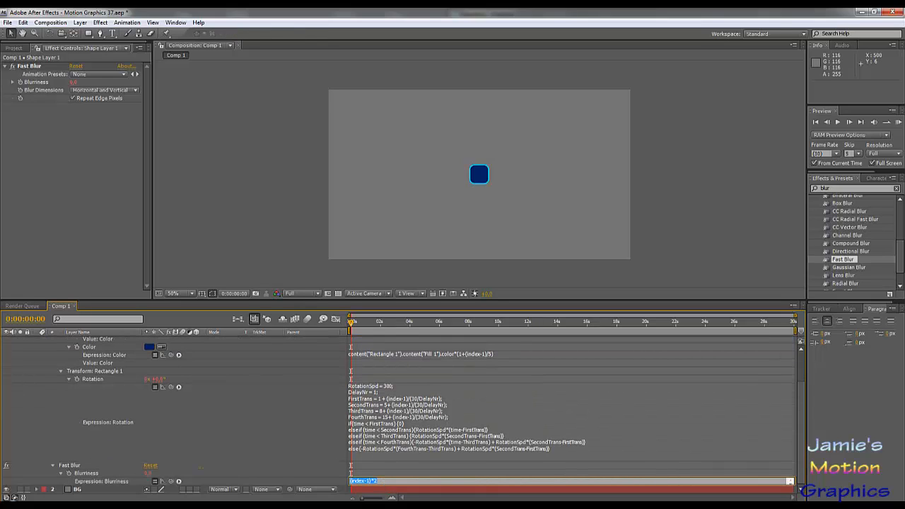
key("ctrl+c")
key("alt+Tab")
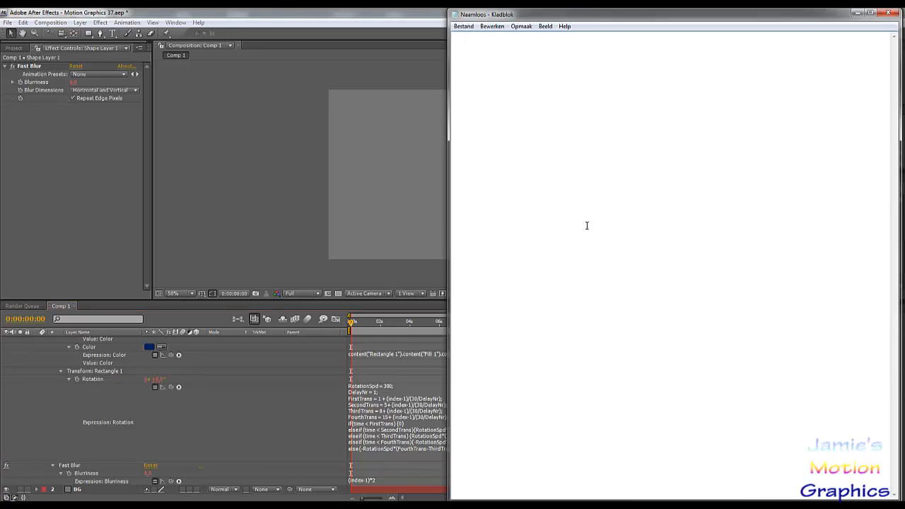
key("ctrl+v")
Examine the blurriness expression (index-1)*2 and its (index-1) term
left_click_drag(508, 39, 427, 38)
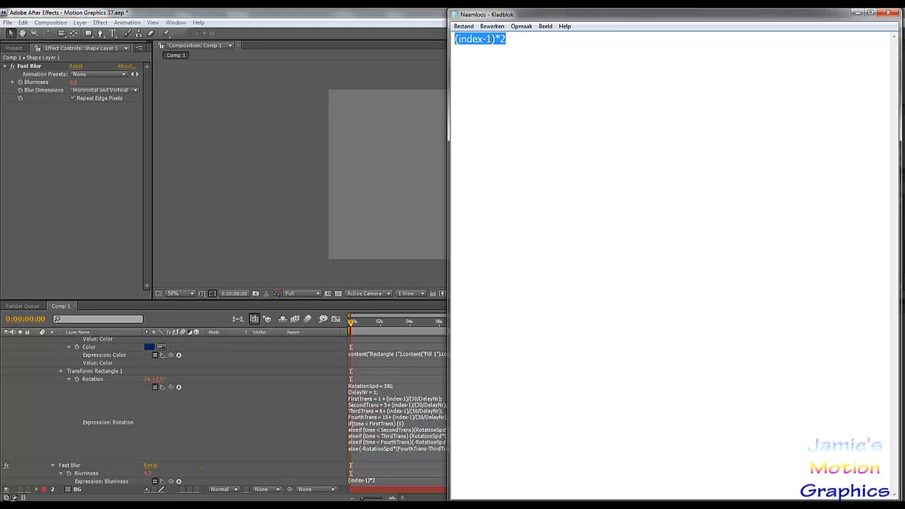
left_click_drag(493, 39, 458, 39)
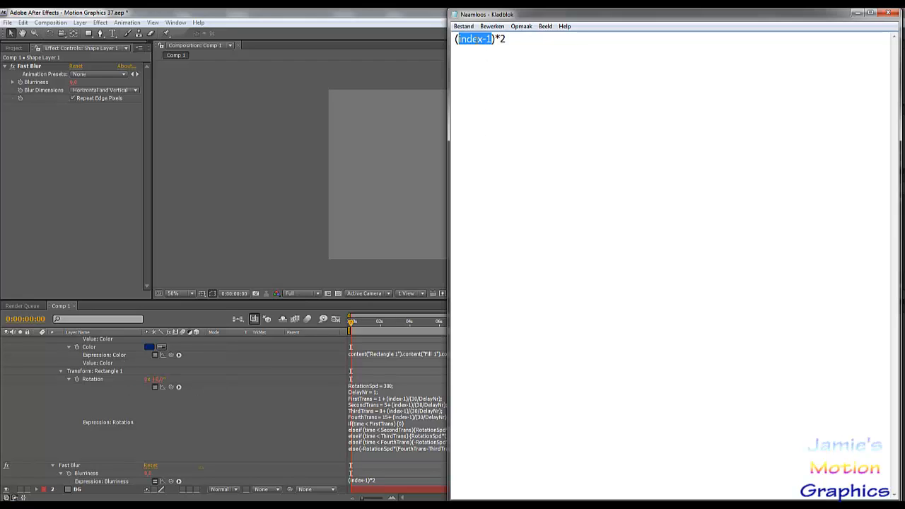
left_click(504, 38)
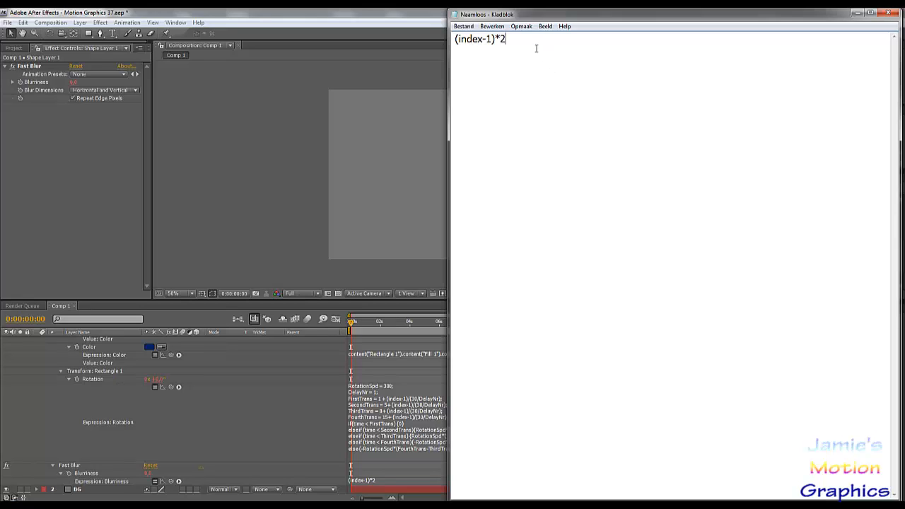
left_click_drag(509, 38, 405, 33)
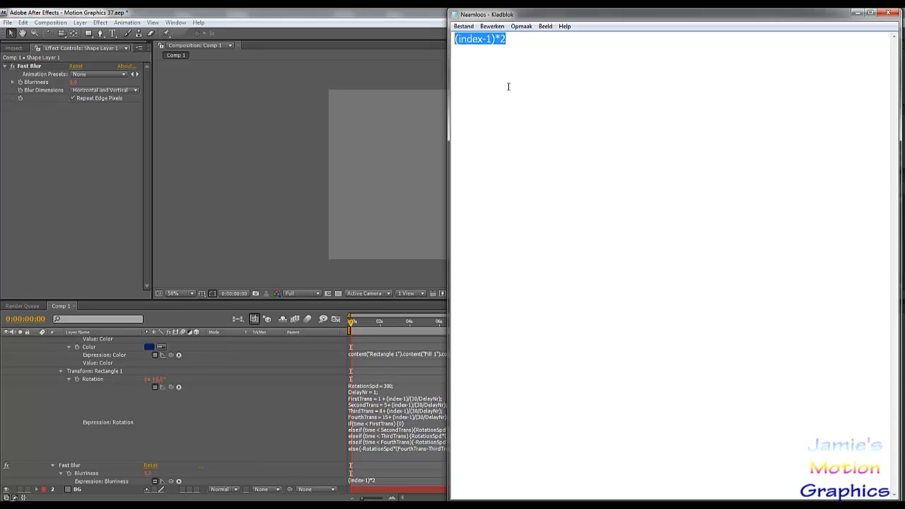
Replace the Notepad text with Rectangle 1's Rotation expression copied from After Effects
key("ctrl+x")
left_click(416, 427)
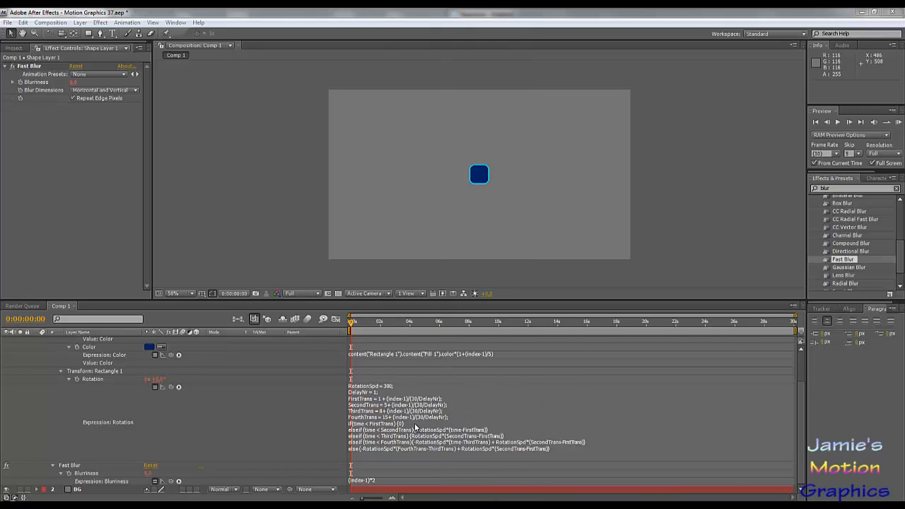
left_click(416, 428)
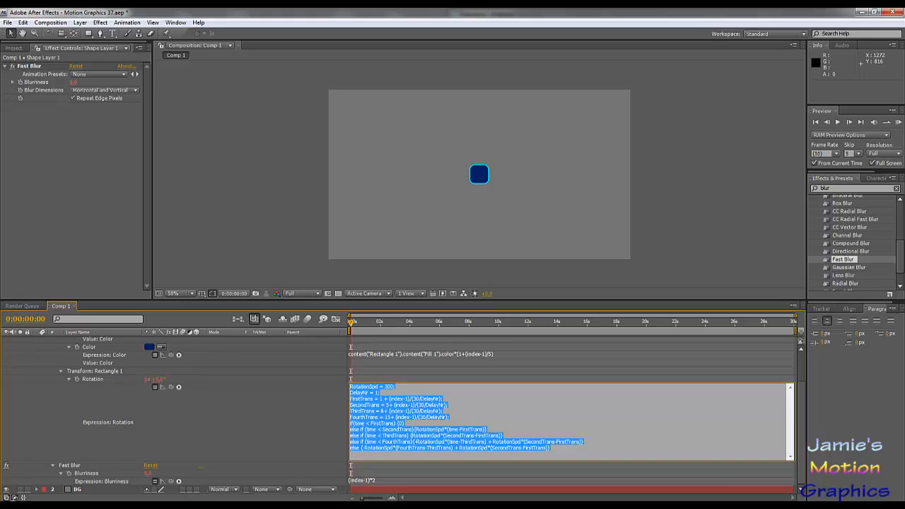
key("alt+Tab")
key("ctrl+v")
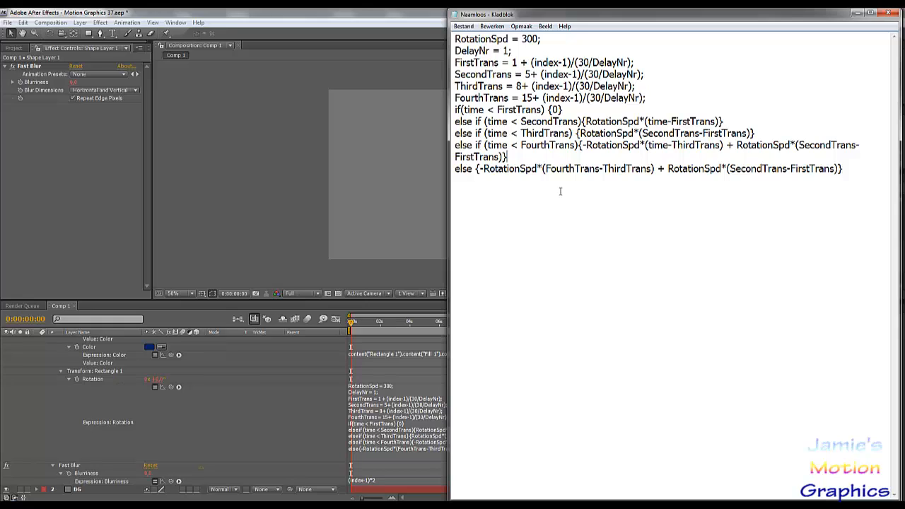
Examine the RotationSpd = 300 and DelayNr = 1 variable lines at the start of the rotation expression
key("Home")
key("shift+Down")
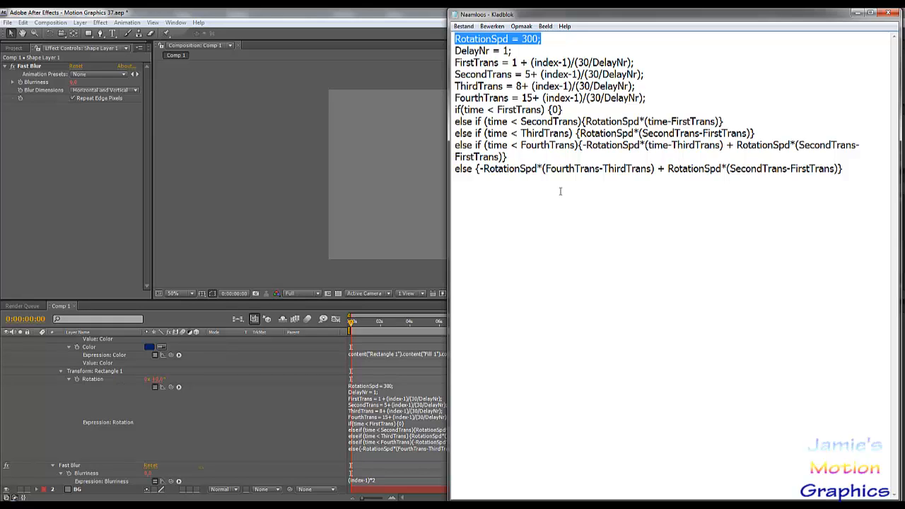
key("shift+Down")
key("Up")
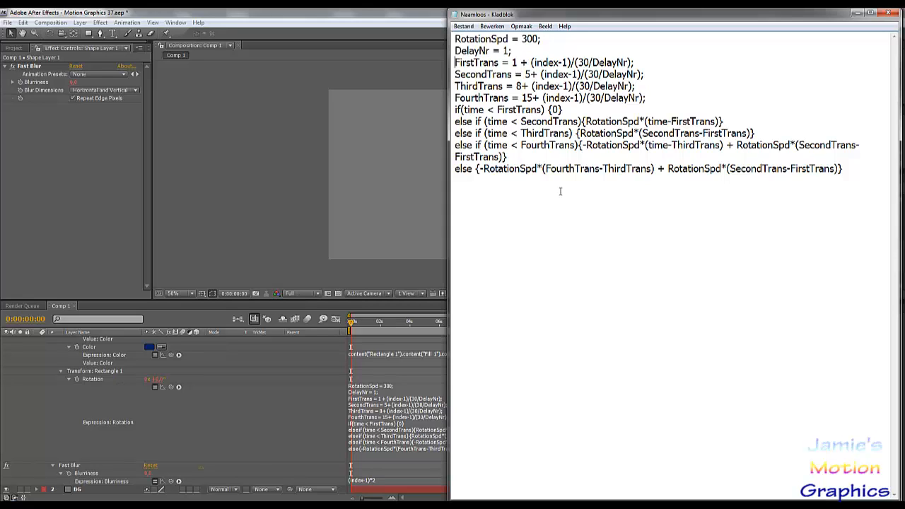
key("shift+Down")
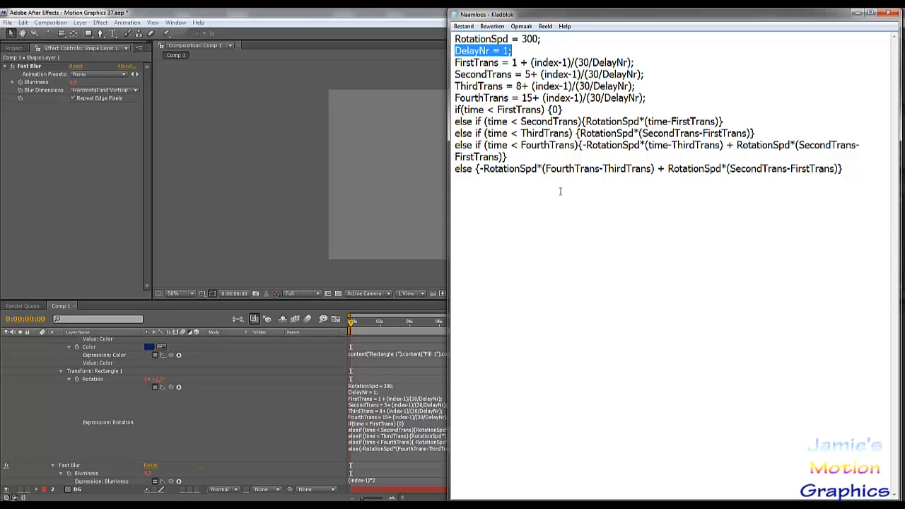
key("Down")
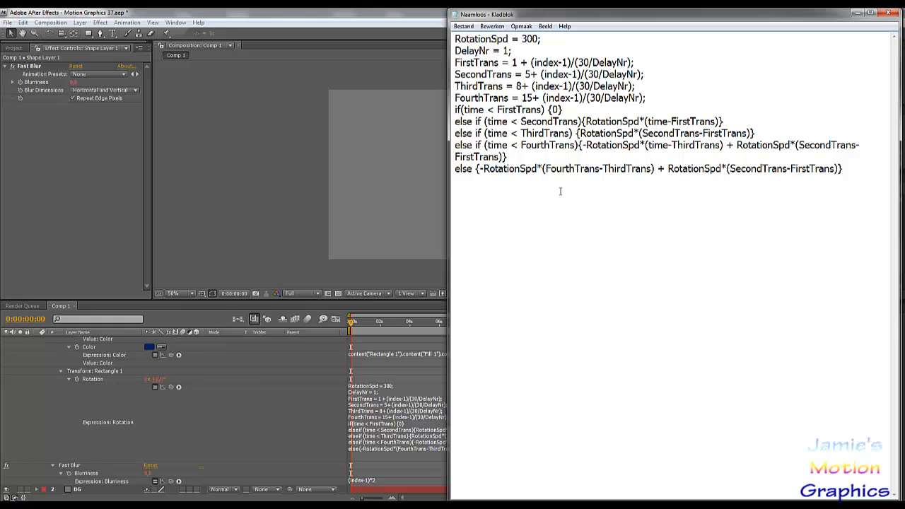
key("Up")
key("shift+End")
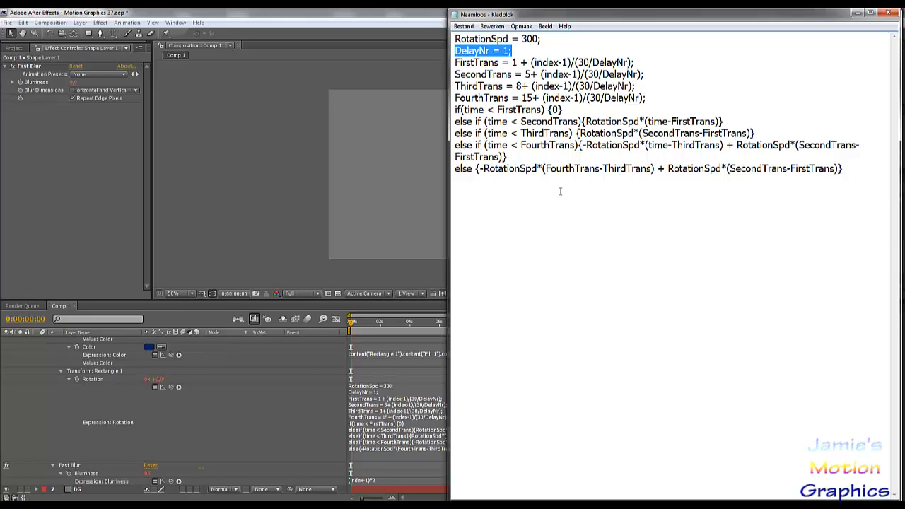
key("Right")
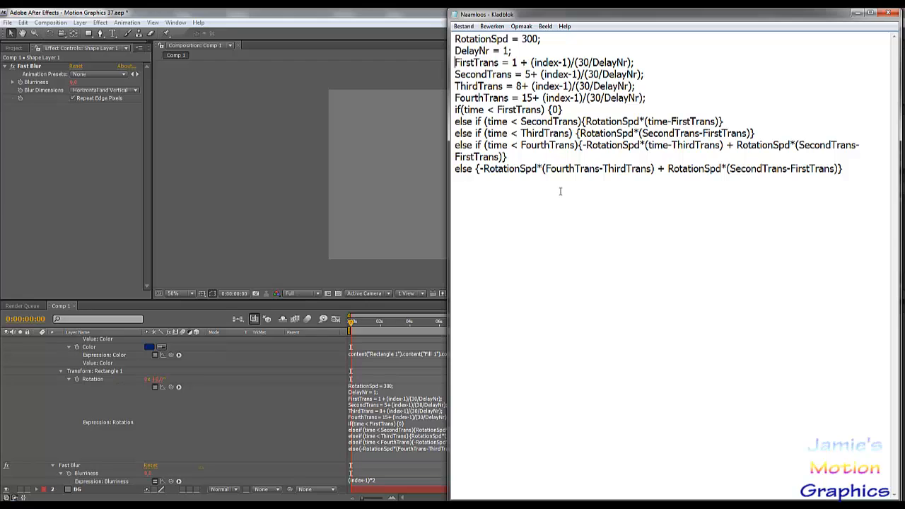
Examine the FirstTrans to FourthTrans time definitions, focusing on the (index-1)/(30/DelayNr) delay term in FirstTrans
key("shift+Down")
key("shift+Down")
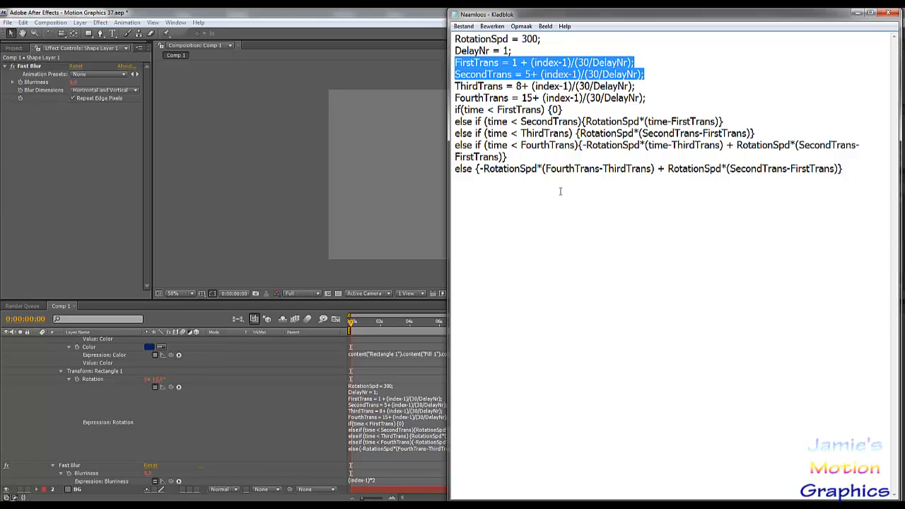
key("shift+Down")
key("shift+Down")
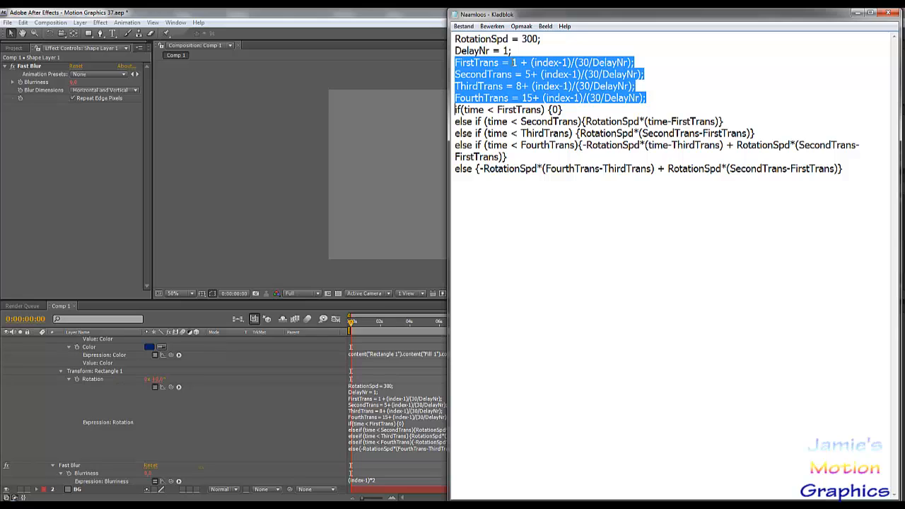
left_click(524, 74)
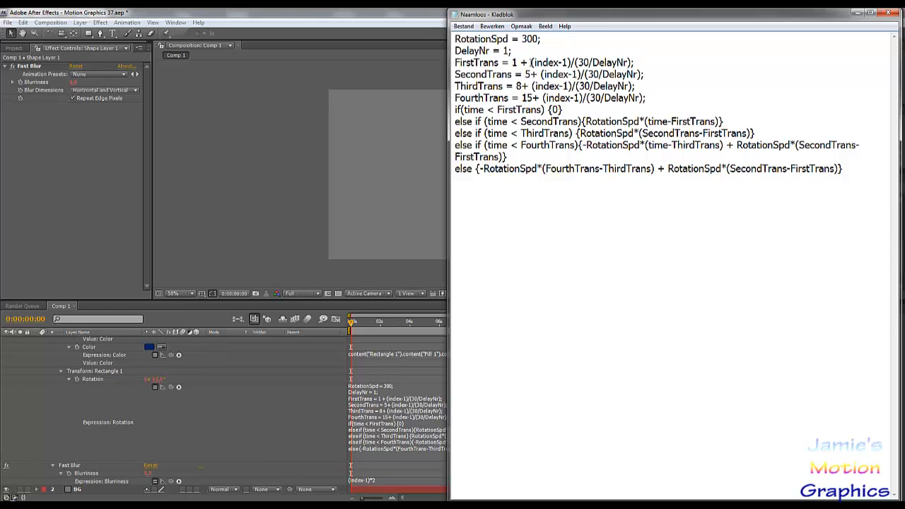
left_click_drag(531, 62, 632, 65)
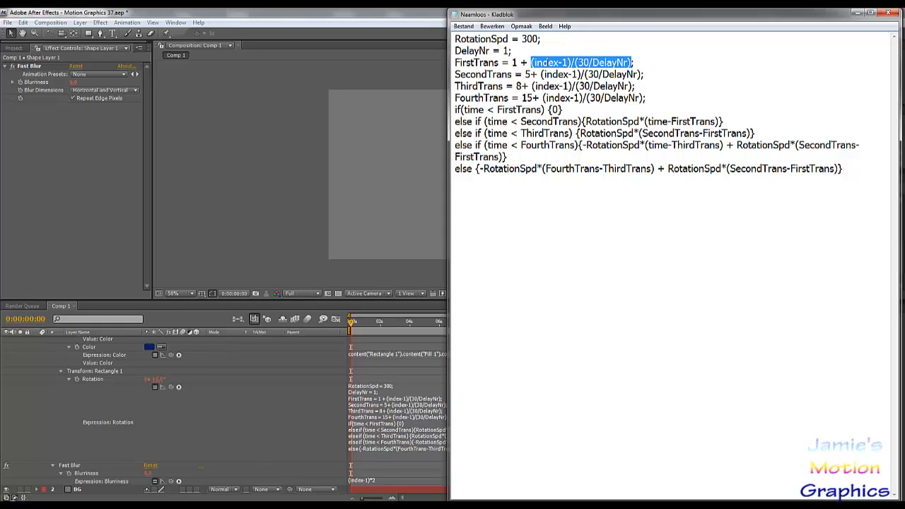
left_click(535, 63)
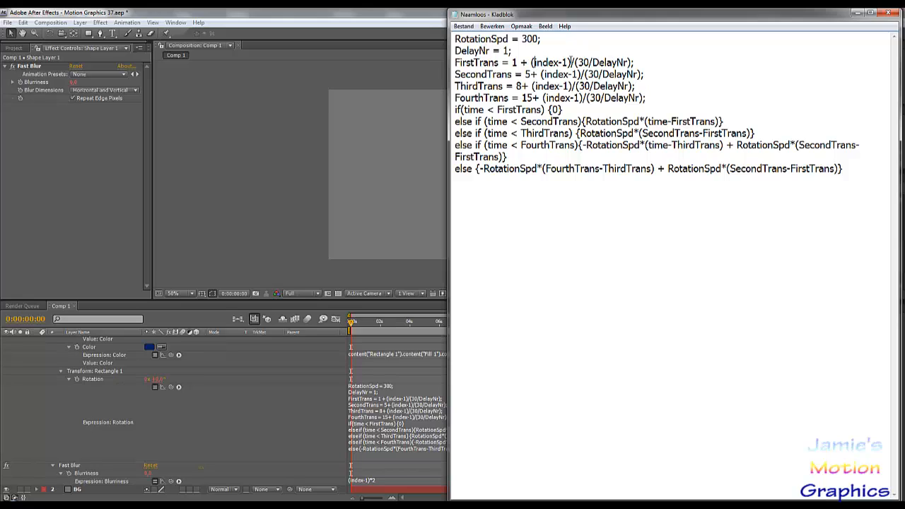
left_click(570, 62, "shift")
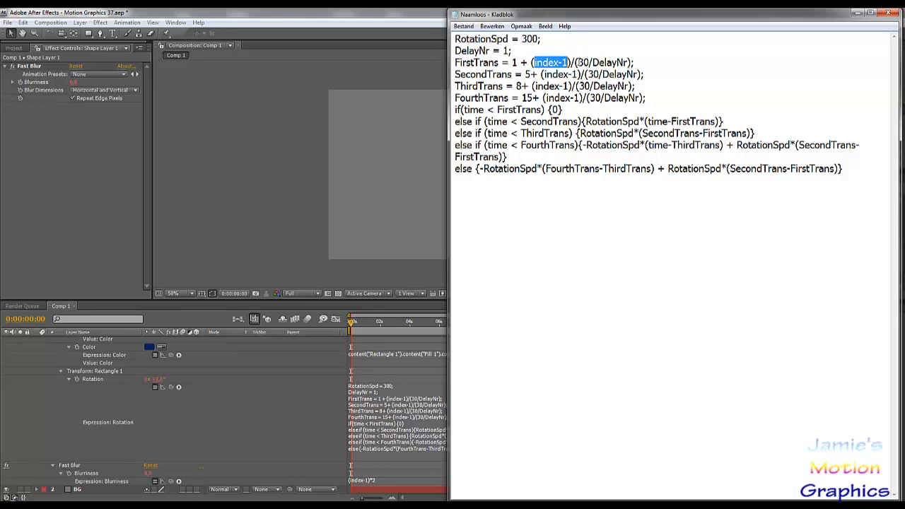
left_click(579, 63)
double_click(580, 62)
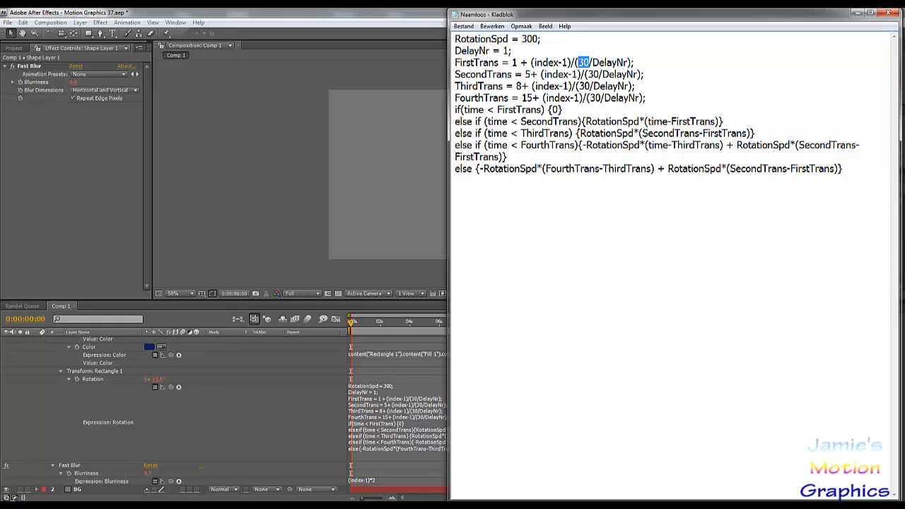
Examine the (30/DelayNr) divisor in the FirstTrans definition, comparing the 30 with the DelayNr variable
mouse_move(575, 63)
left_mouse_down()
mouse_move(635, 62)
mouse_move(592, 62)
left_mouse_up()
left_click(635, 62)
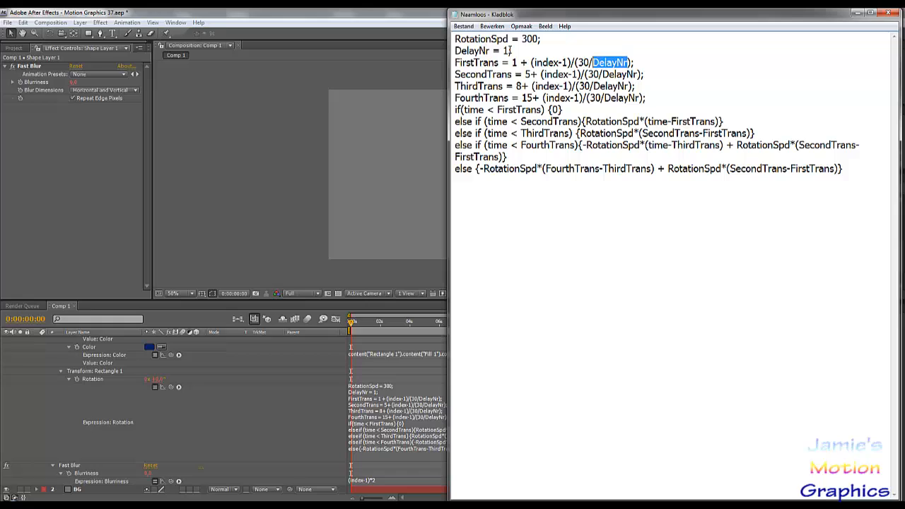
double_click(585, 62)
left_click(584, 62)
left_click_drag(578, 63, 588, 62)
double_click(611, 62)
left_click(611, 63)
Examine the if/else block together with the start times 1, 5 and 8 and the (index-1) delay in the transition definitions
left_click_drag(455, 109, 742, 168)
left_click(863, 165)
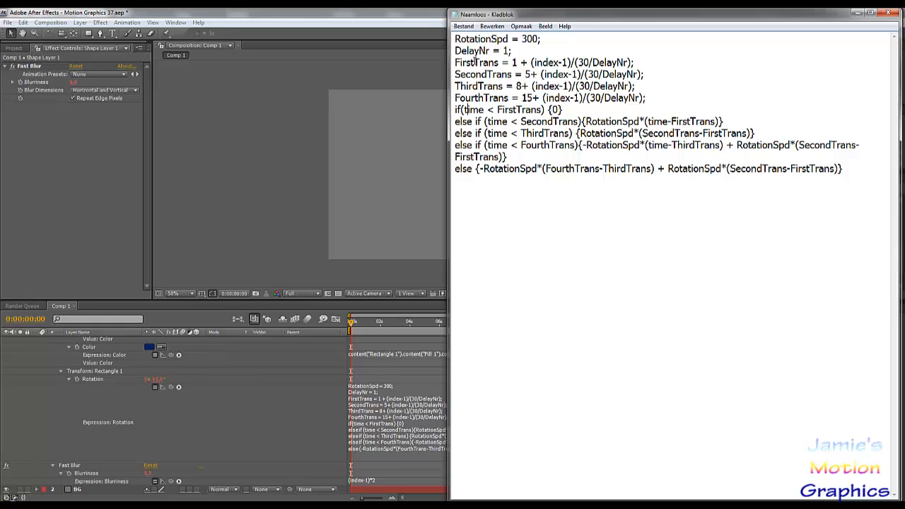
double_click(514, 62)
left_click(535, 62)
left_click_drag(535, 62, 564, 62)
left_click(577, 63)
left_click_drag(526, 74, 535, 73)
left_click(520, 86)
Examine the first condition, if(time < FirstTrans), and its {0} rotation value
left_click_drag(456, 110, 591, 109)
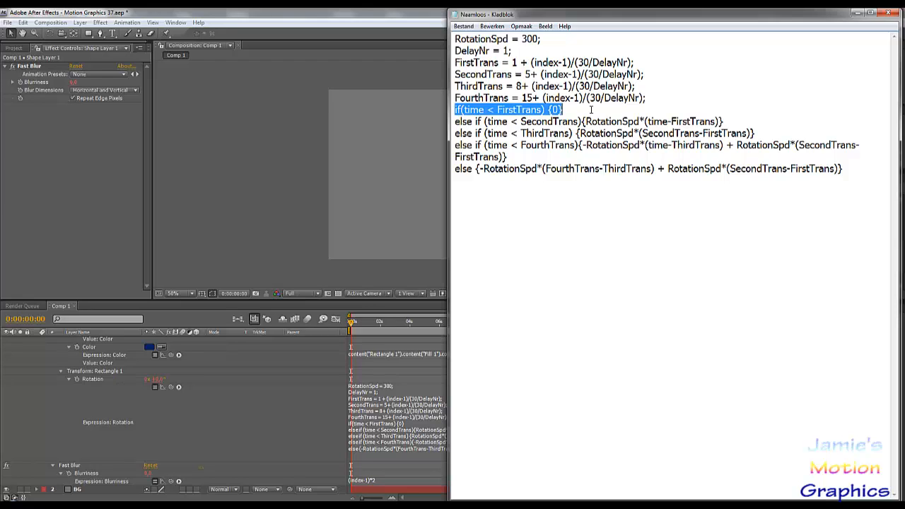
left_click(580, 110)
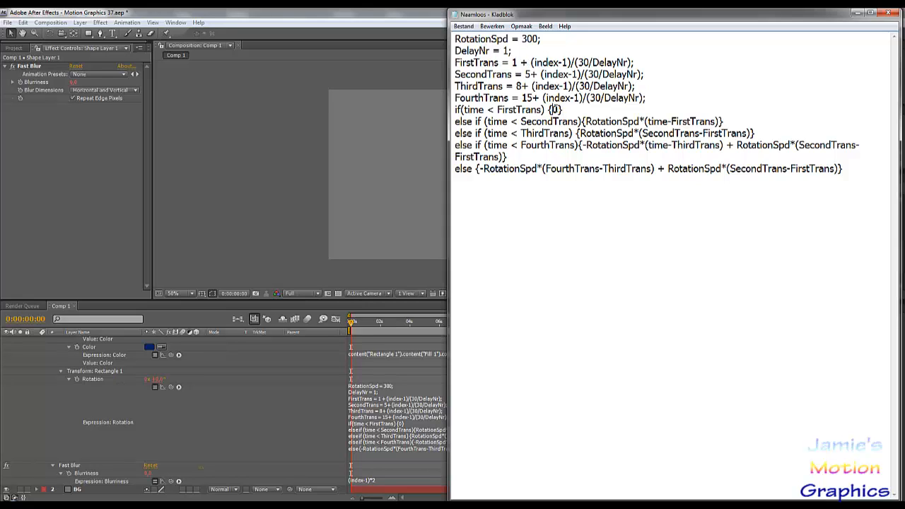
left_click_drag(553, 109, 558, 110)
left_click(575, 110)
Examine the time < SecondTrans branch and its RotationSpd*(time-FirstTrans) formula
left_click_drag(456, 122, 726, 122)
double_click(726, 122)
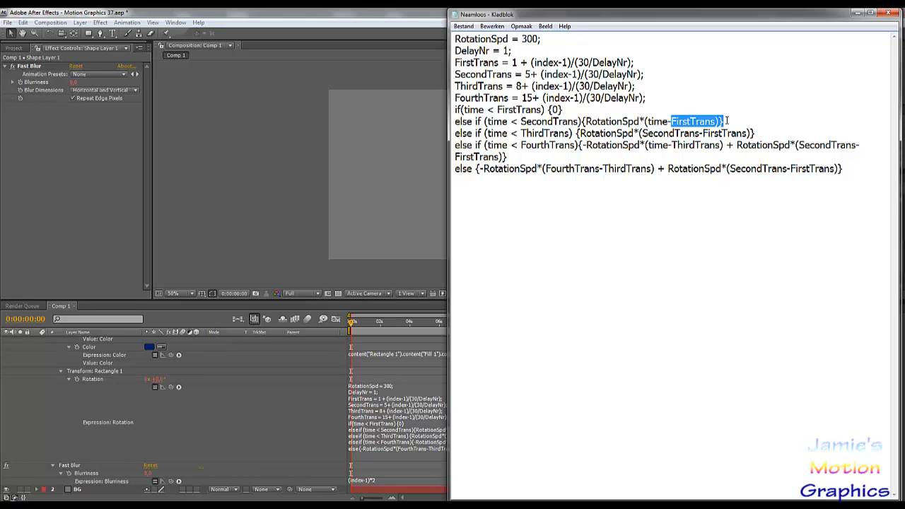
left_click(726, 121)
double_click(555, 122)
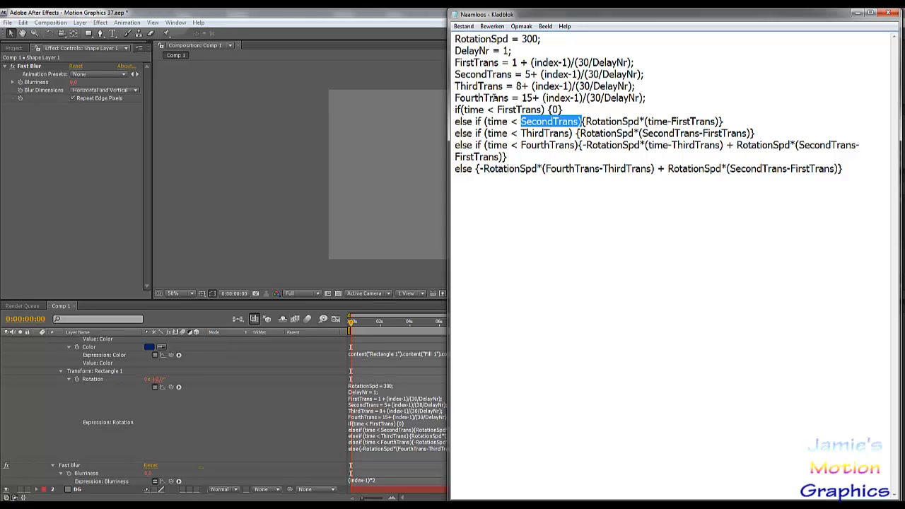
double_click(656, 121)
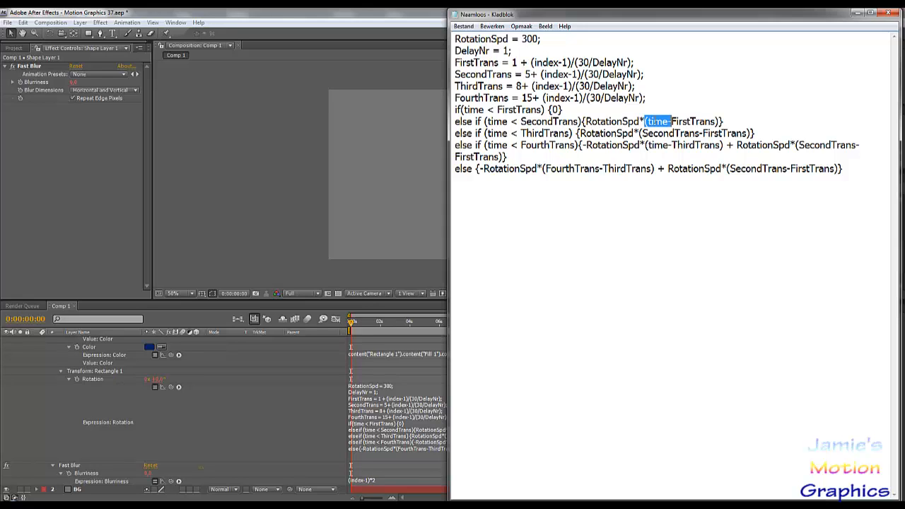
double_click(696, 122)
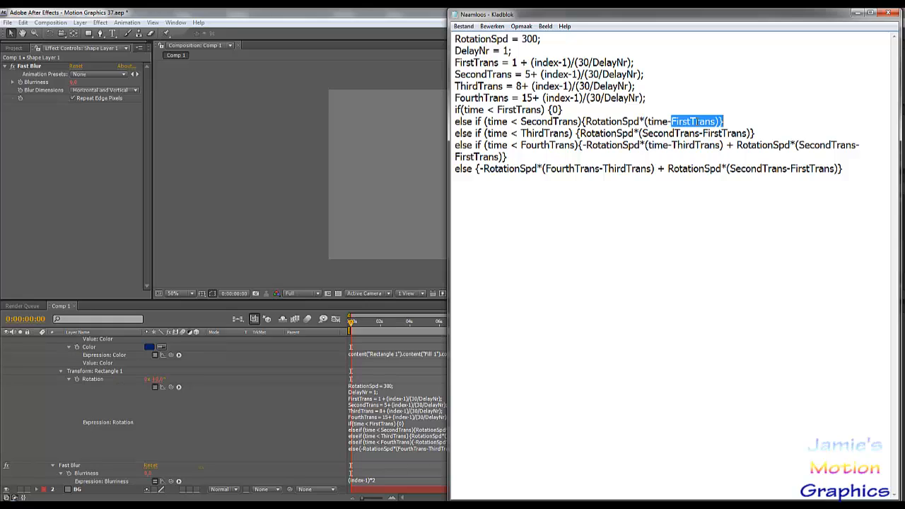
left_click(507, 110)
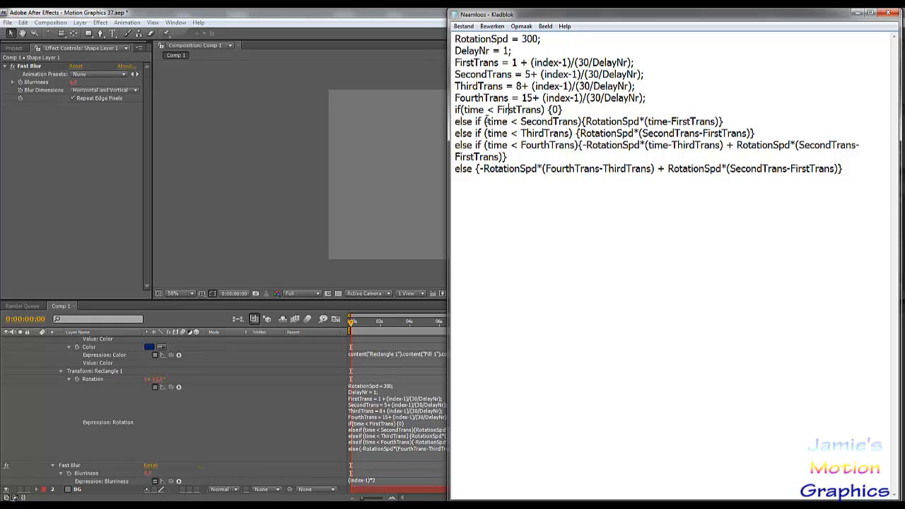
left_click_drag(672, 122, 723, 121)
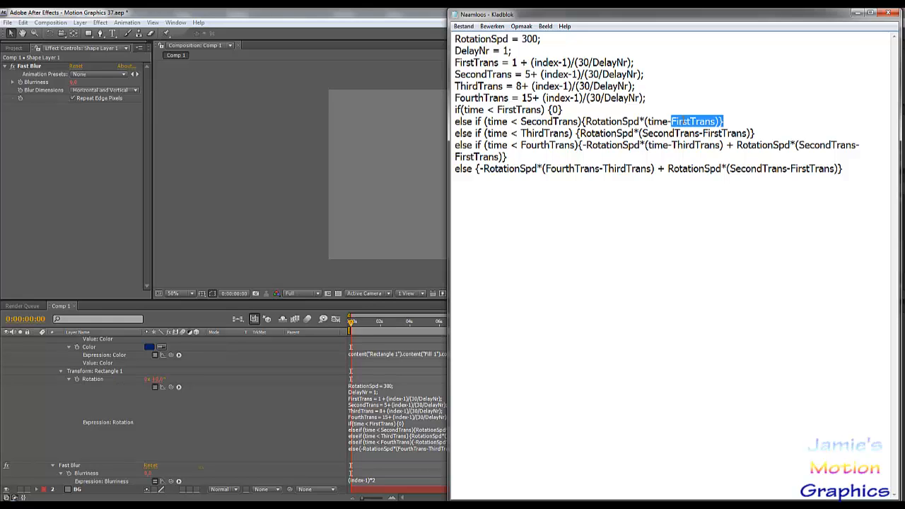
left_click(683, 121)
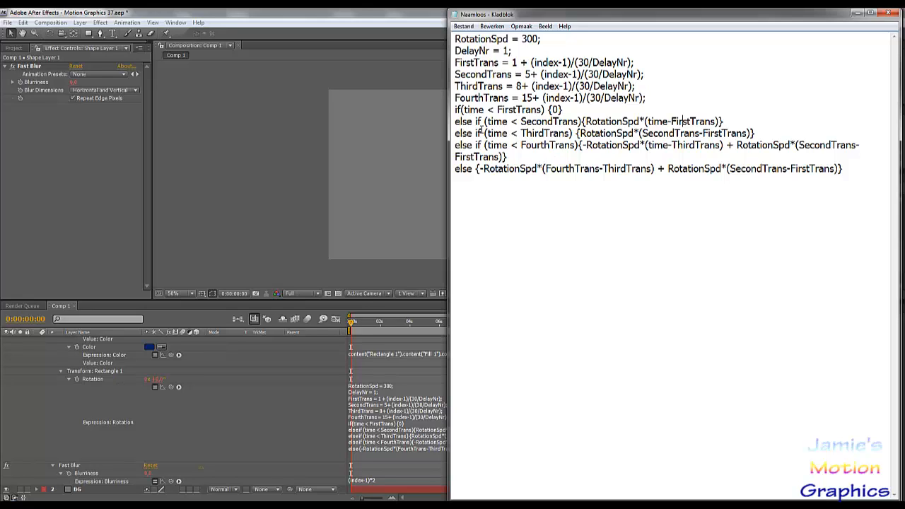
Examine the time < ThirdTrans branch, comparing RotationSpd*(SecondTrans-FirstTrans) with the formula of the previous branch
left_click_drag(488, 133, 565, 133)
double_click(558, 133)
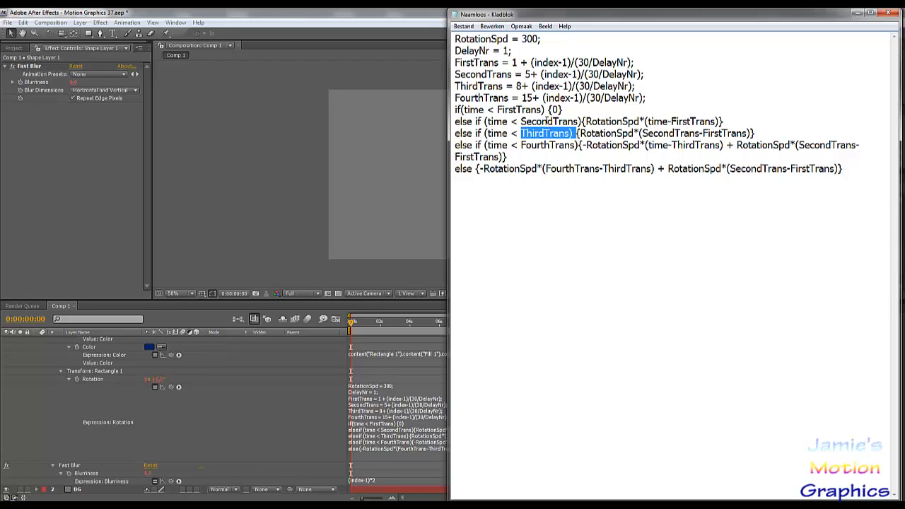
left_click(547, 122)
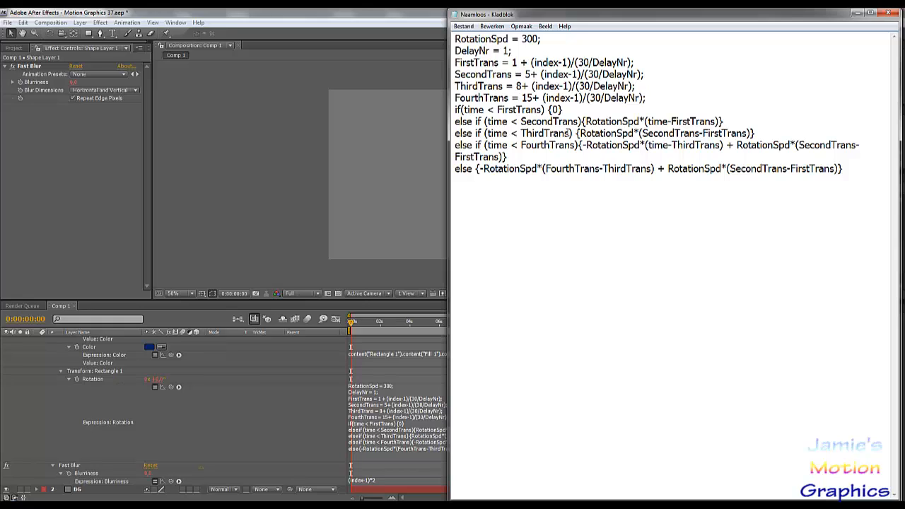
left_click(558, 133)
double_click(661, 132)
key("Right")
key("shift+End")
left_click(594, 133)
left_click_drag(586, 122, 720, 122)
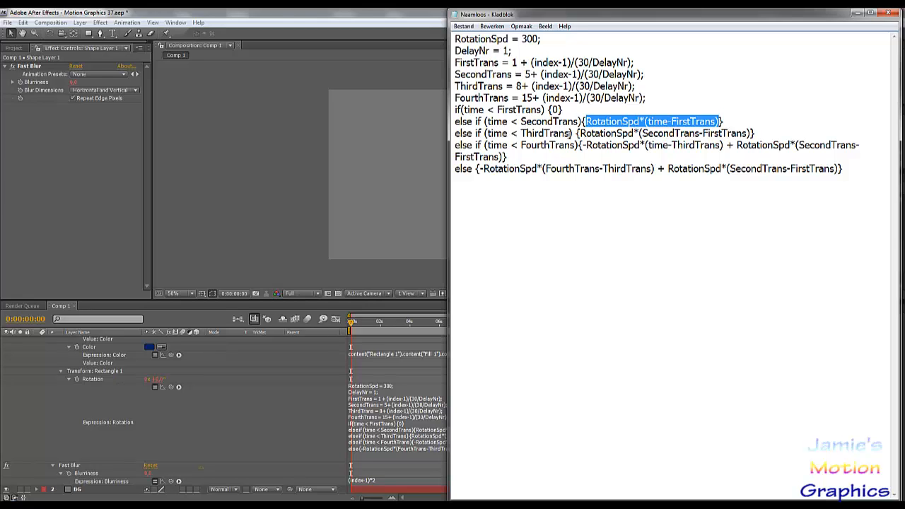
left_click_drag(579, 133, 752, 133)
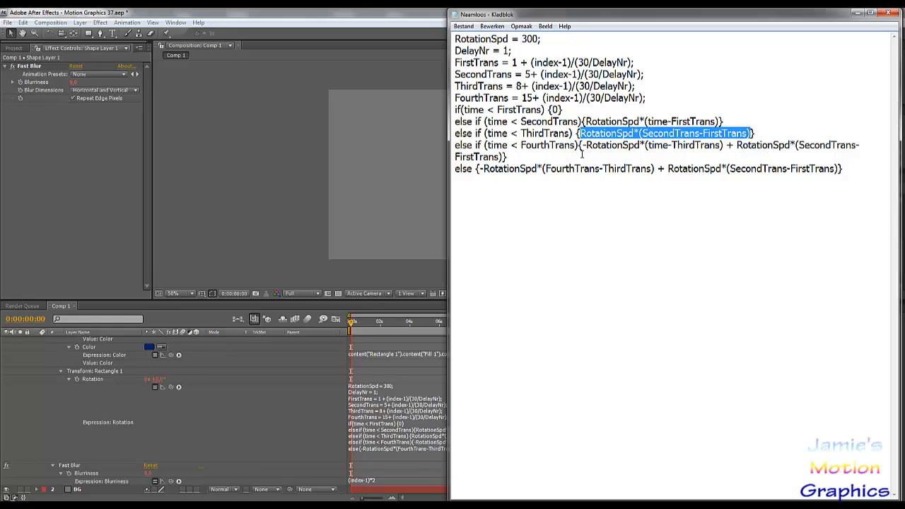
Examine the time < FourthTrans branch with its negative RotationSpd term and added offset, and the final else branch
double_click(551, 145)
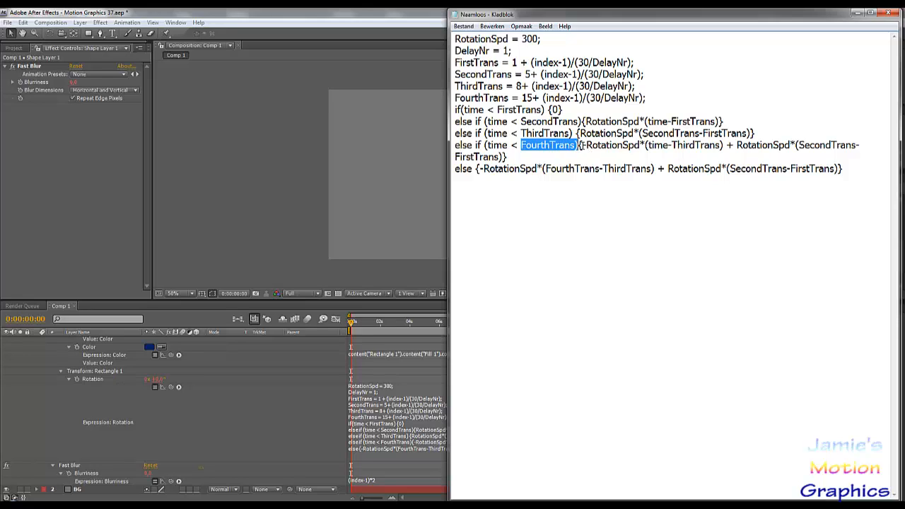
left_click_drag(580, 145, 724, 146)
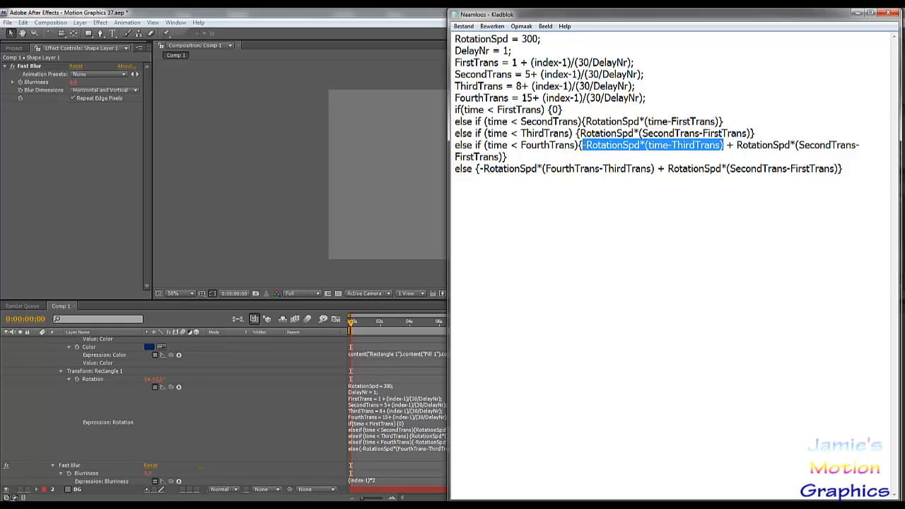
left_click(607, 141)
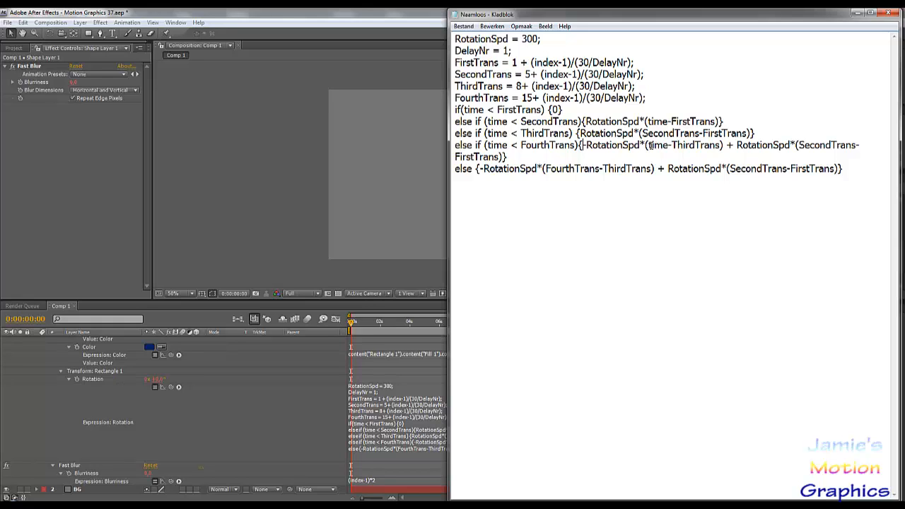
left_click(662, 145)
left_click_drag(735, 145, 700, 155)
left_click(558, 160)
double_click(507, 157)
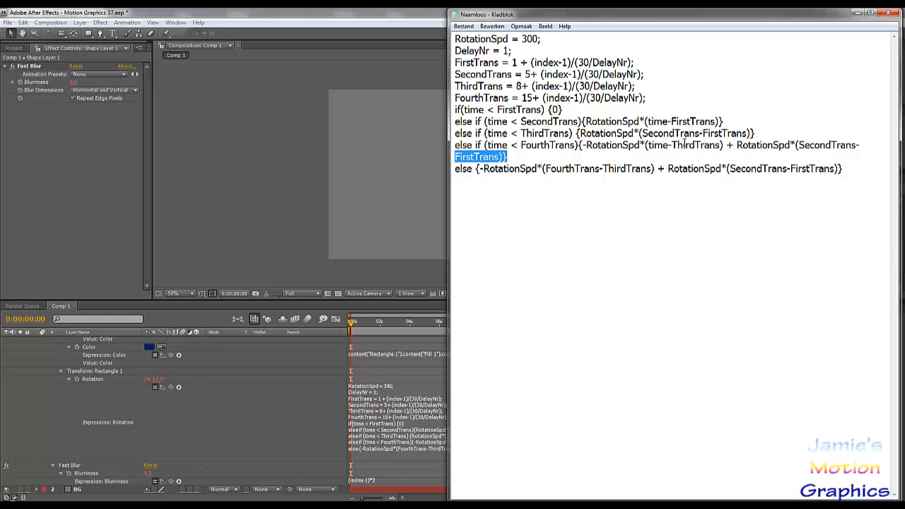
left_click(487, 179)
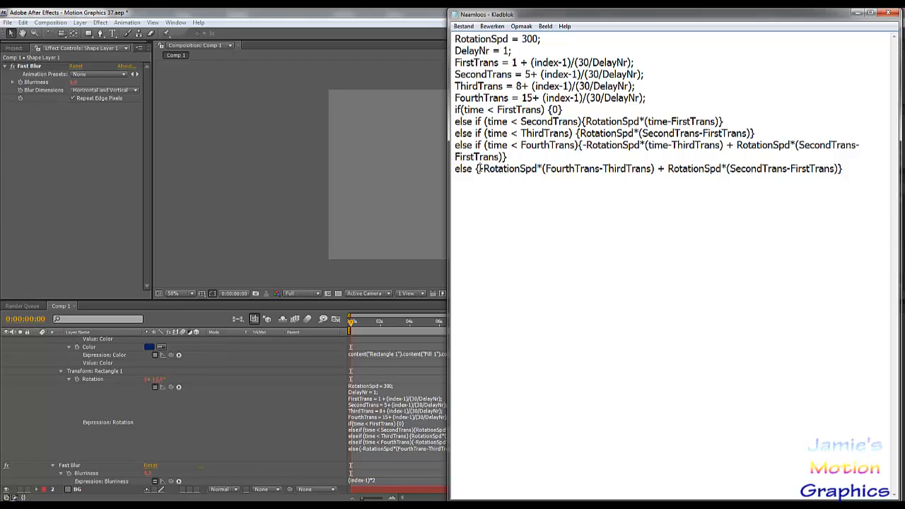
left_click_drag(479, 168, 838, 166)
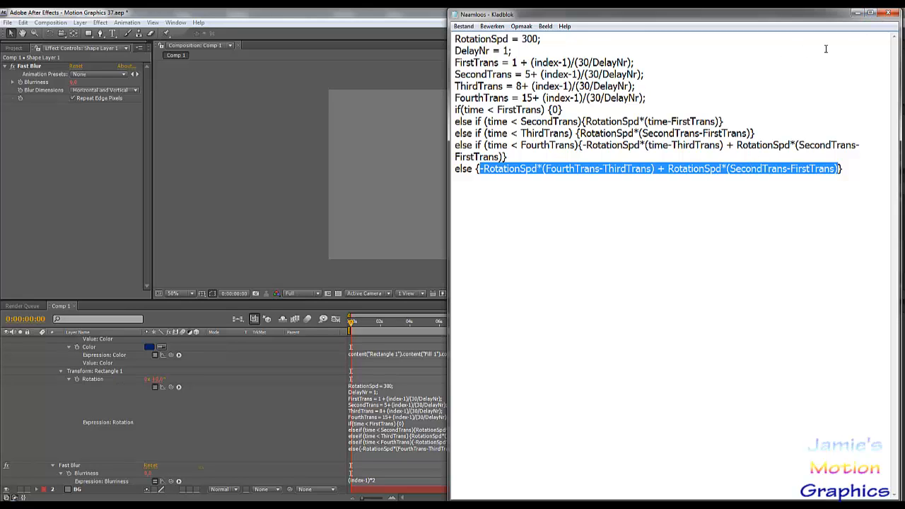
Cut the entire rotation expression out of Notepad and switch back to After Effects
left_click(747, 196)
key("ctrl+a")
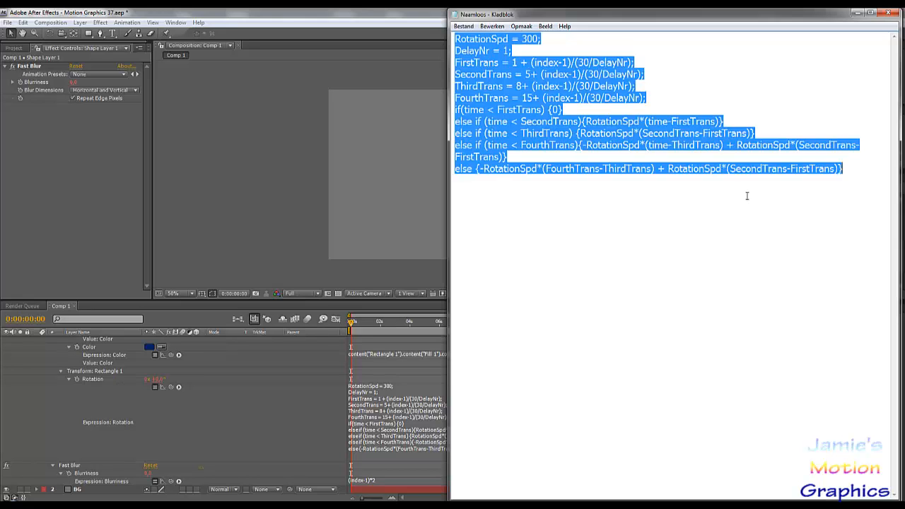
key("ctrl+x")
left_click(225, 168)
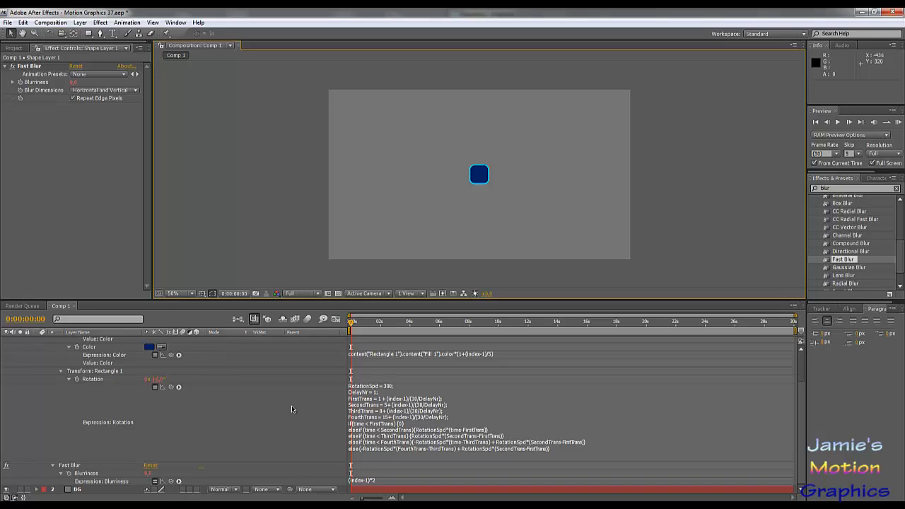
Collapse Shape Layer 1 and duplicate it repeatedly until the composition has 20 shape layers
scroll(291, 409, "up", 2)
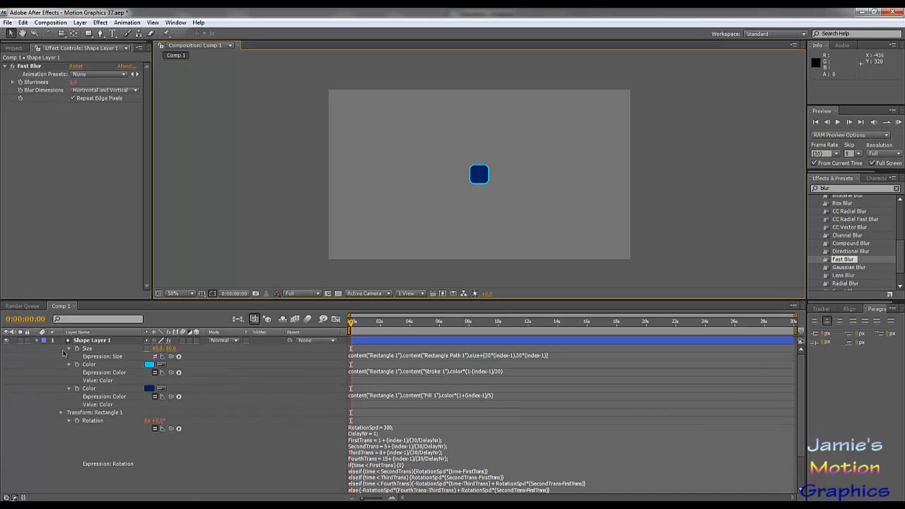
left_click(37, 341)
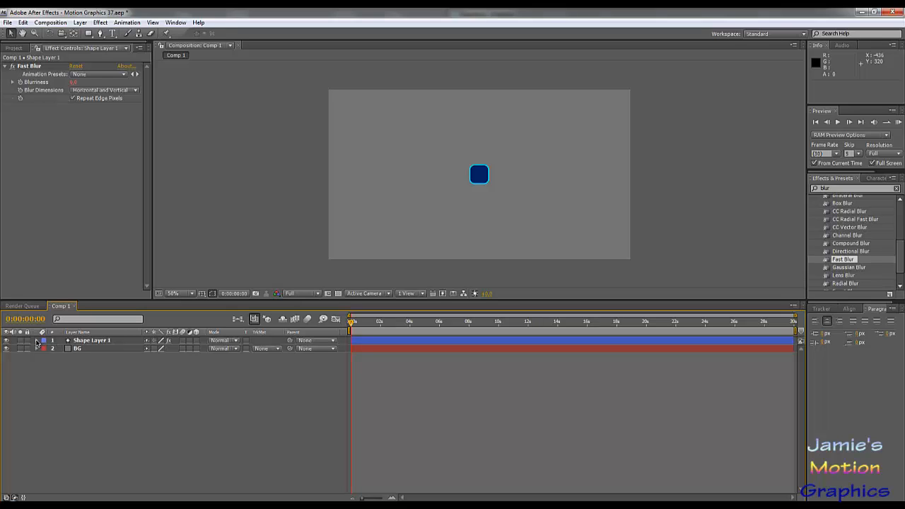
left_click(93, 340)
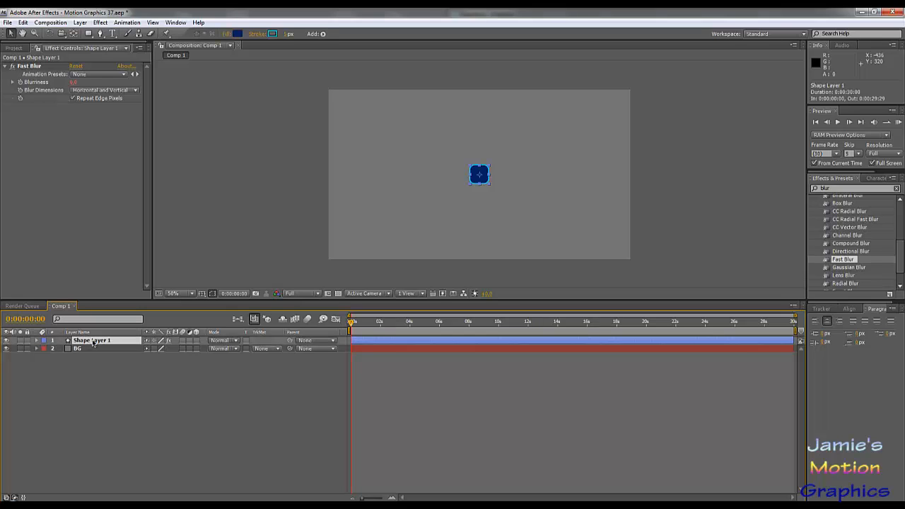
key("ctrl+d")
key("ctrl+d")
key("ctrl+d")
key("ctrl+d")
key("ctrl+d")
key("ctrl+d")
key("ctrl+d")
key("ctrl+d")
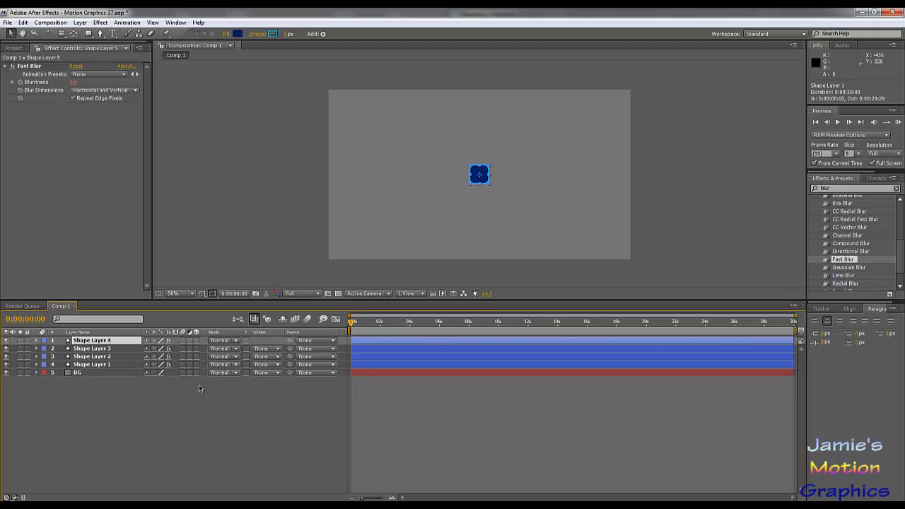
key("ctrl+d")
key("ctrl+d")
key("ctrl+d")
key("ctrl+d")
key("ctrl+d")
key("ctrl+d")
key("ctrl+d")
key("ctrl+d")
key("ctrl+d")
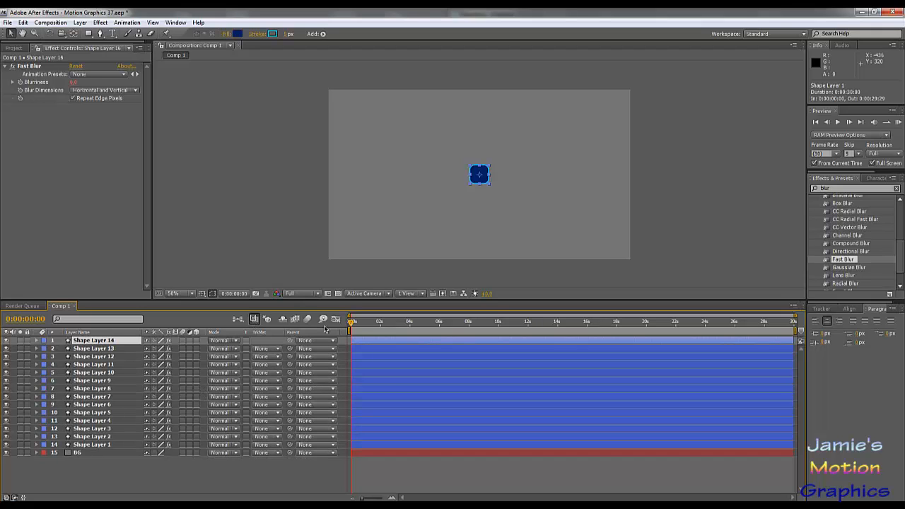
key("ctrl+d")
key("ctrl+d")
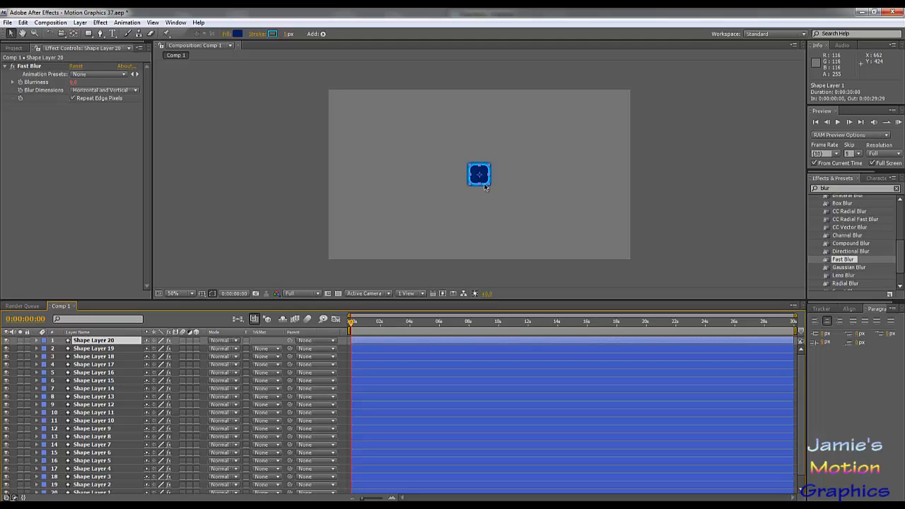
Inspect the stacked, blurred rectangles up close, then delete the duplicates Shape Layer 2 through Shape Layer 20
scroll(484, 184, "up", 3)
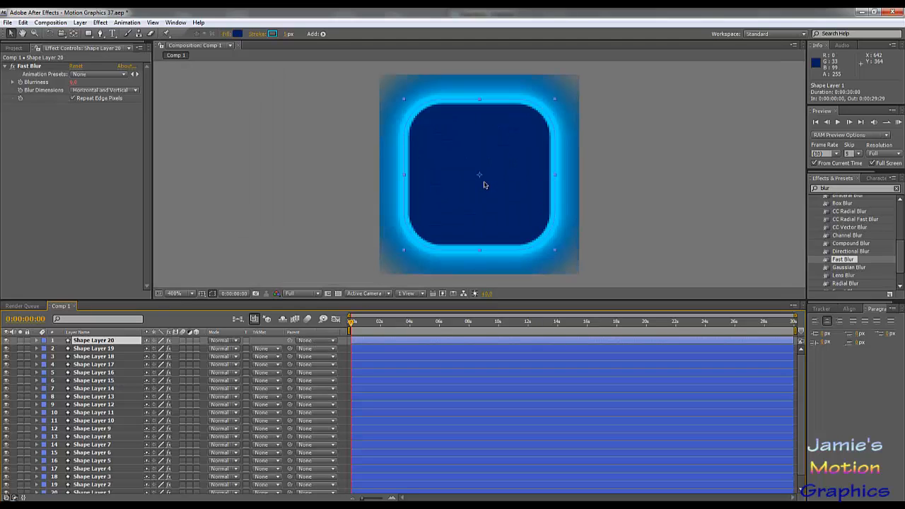
scroll(483, 183, "down", 3)
scroll(484, 182, "up", 1)
scroll(221, 396, "down", 1)
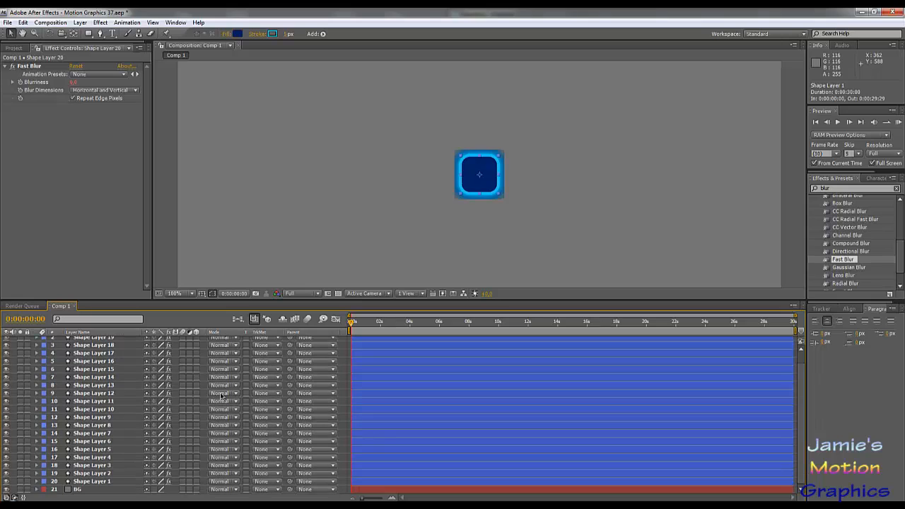
left_click(95, 481, "shift")
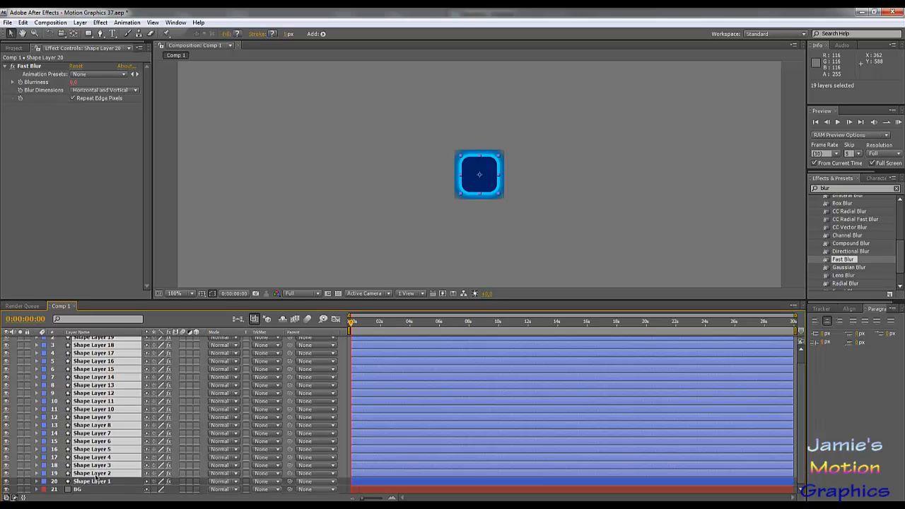
key("Delete")
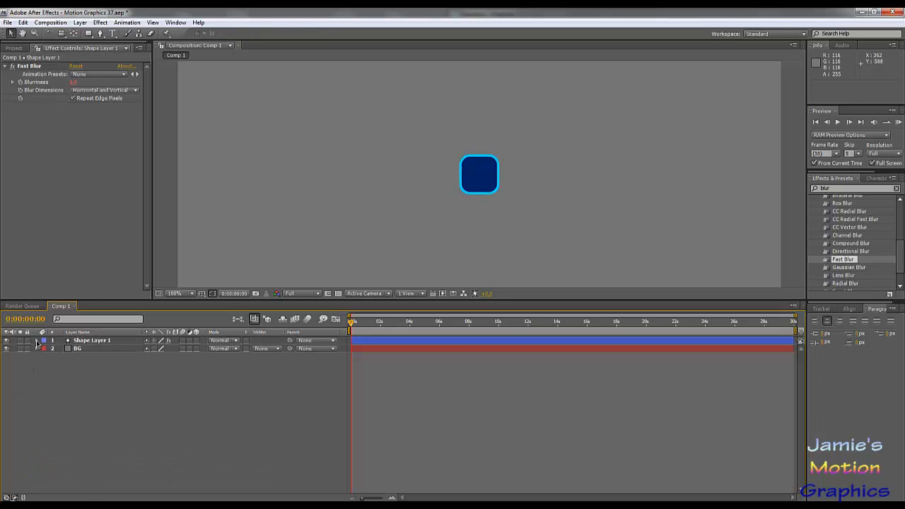
Reveal all expressions on Shape Layer 1 in the timeline
left_click(94, 342)
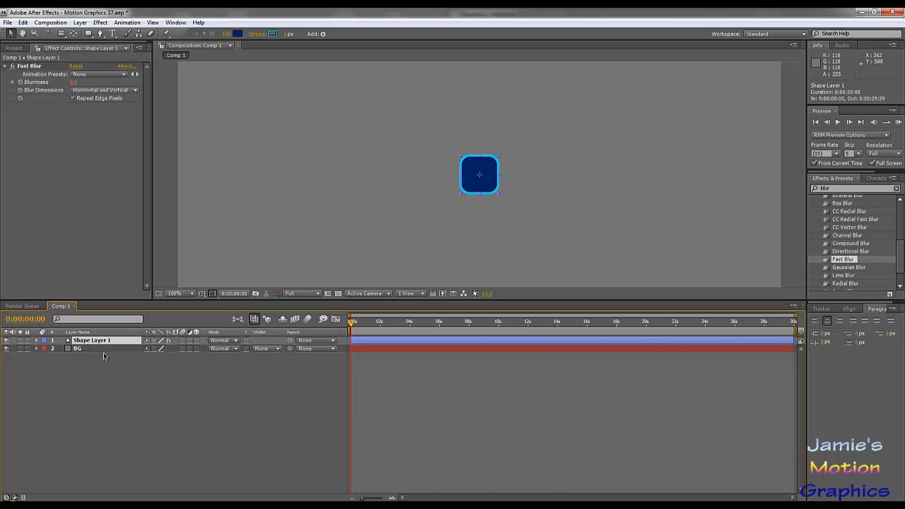
key("e")
key("e")
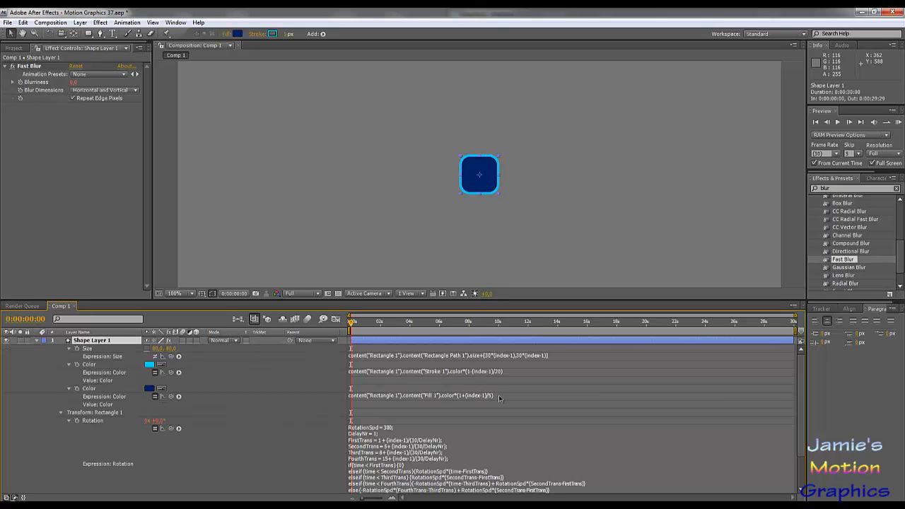
Review the size, stroke color, fill color, rotation and blurriness expressions on Shape Layer 1
left_click(496, 356)
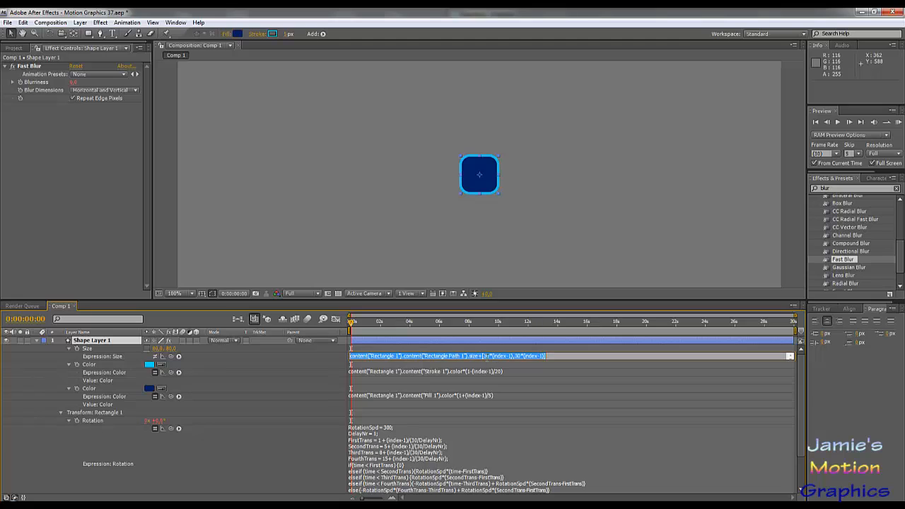
left_click(554, 356)
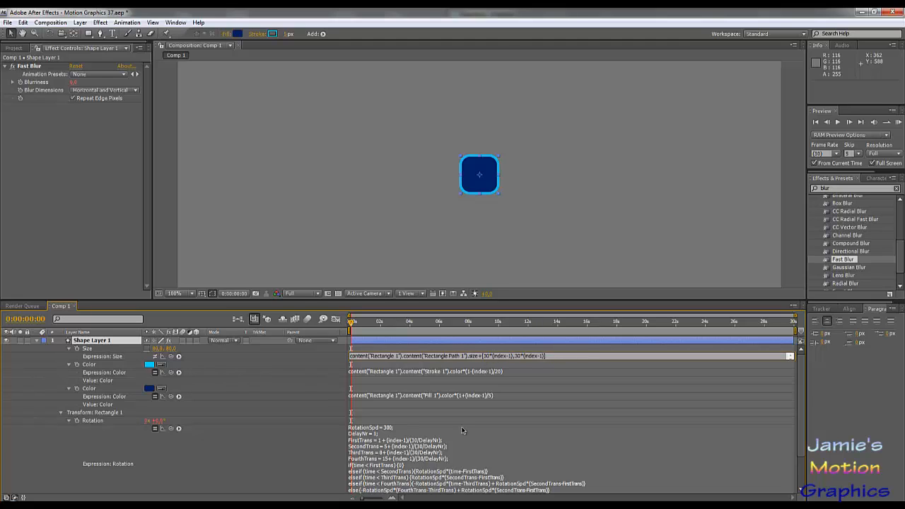
scroll(460, 430, "down", 3)
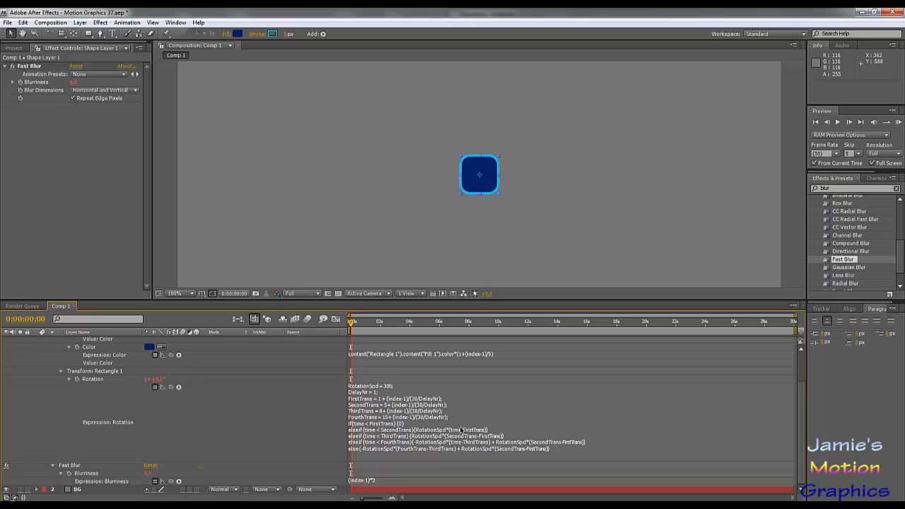
left_click(286, 401)
scroll(286, 401, "up", 3)
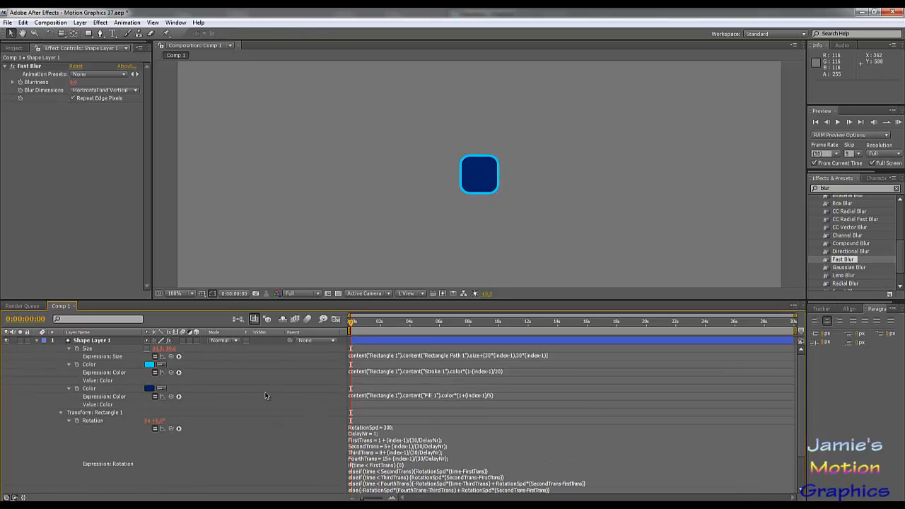
Duplicate Shape Layer 1 repeatedly until the composition holds 20 shape layers
left_click(96, 341)
key("ctrl+d")
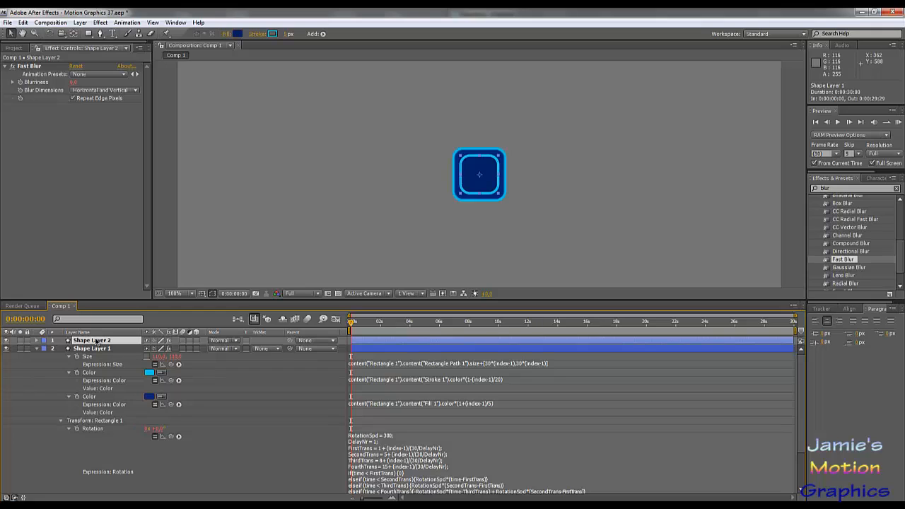
key("ctrl+d")
key("ctrl+d")
key("ctrl+d")
key("ctrl+d")
key("ctrl+d")
key("ctrl+d")
key("ctrl+d")
key("ctrl+d")
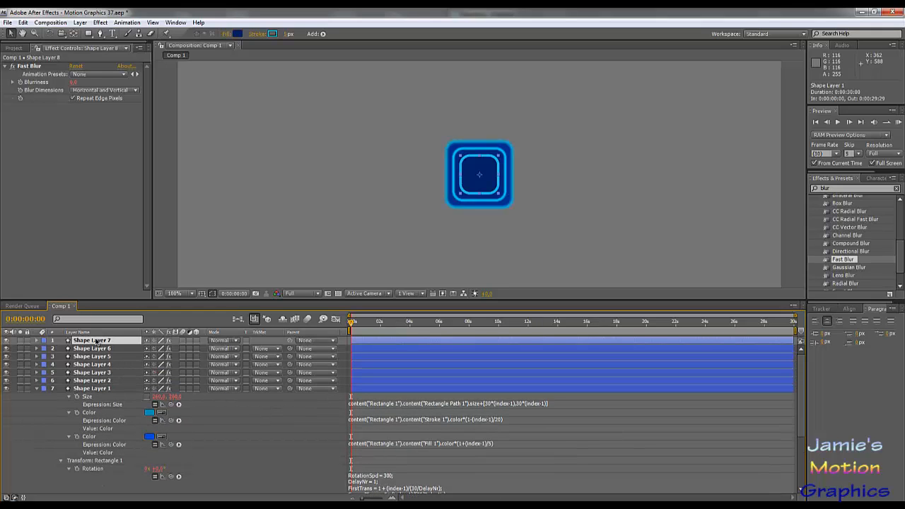
key("ctrl+d")
key("ctrl+d")
key("ctrl+d")
key("ctrl+d")
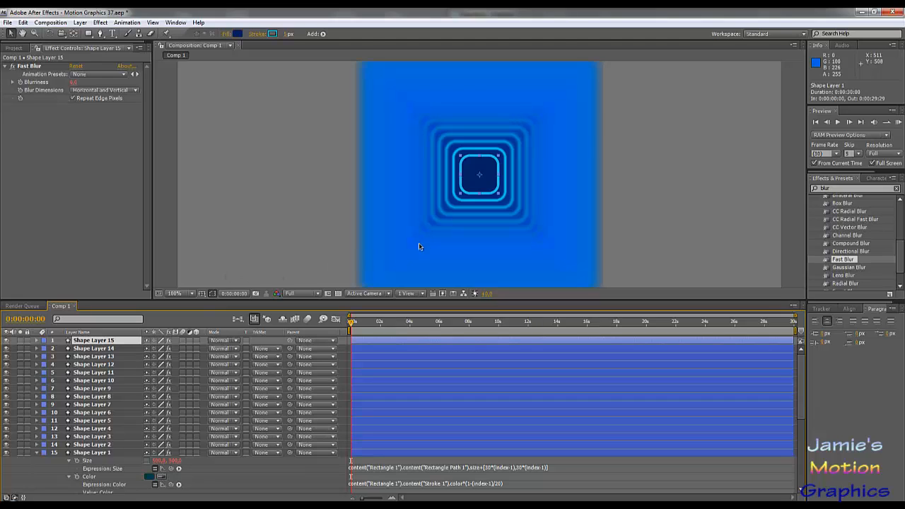
scroll(419, 242, "down", 1)
scroll(480, 219, "up", 1)
key("ctrl+d")
key("ctrl+d")
key("ctrl+d")
key("ctrl+d")
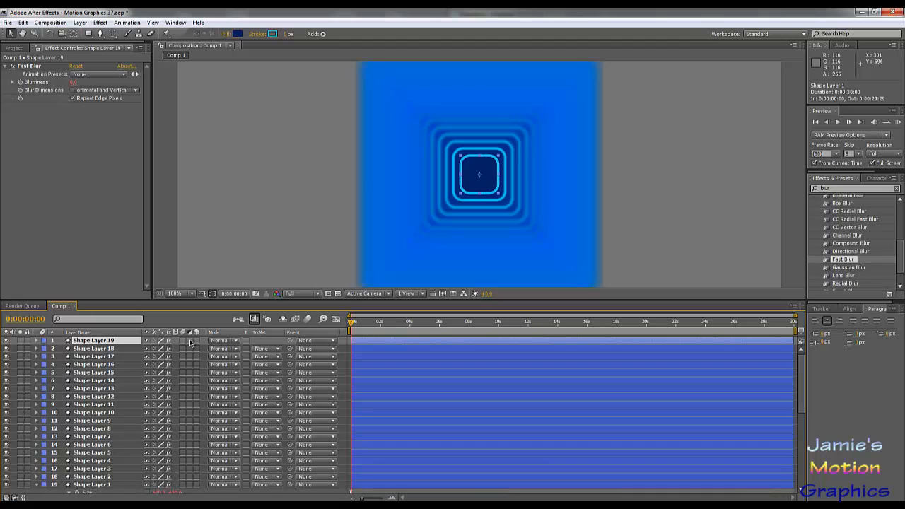
key("ctrl+d")
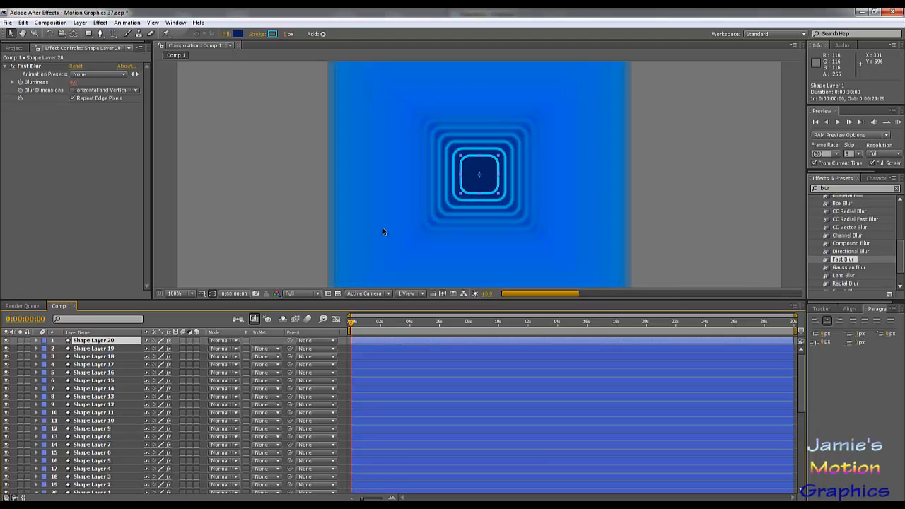
Examine the whole composition at several times between about 5 and 17 seconds to check the staggered rotation of the rectangles
scroll(384, 227, "down", 1)
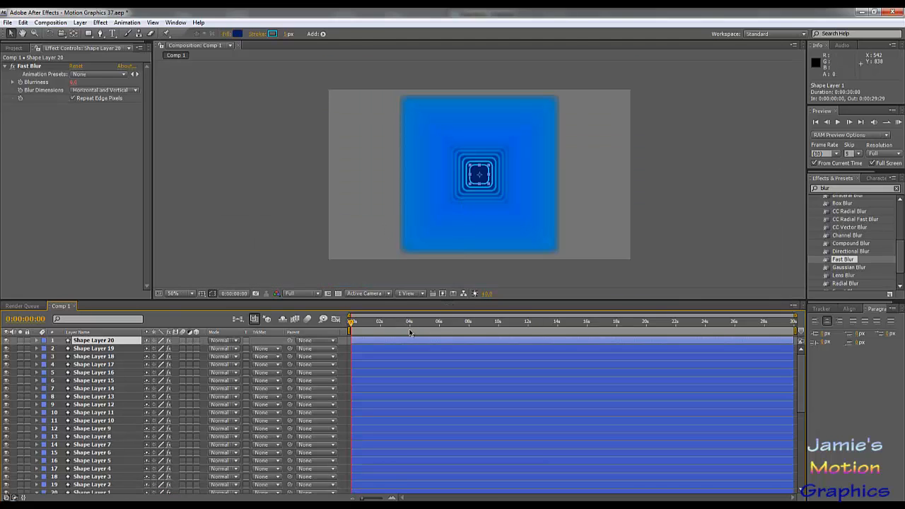
left_click(446, 324)
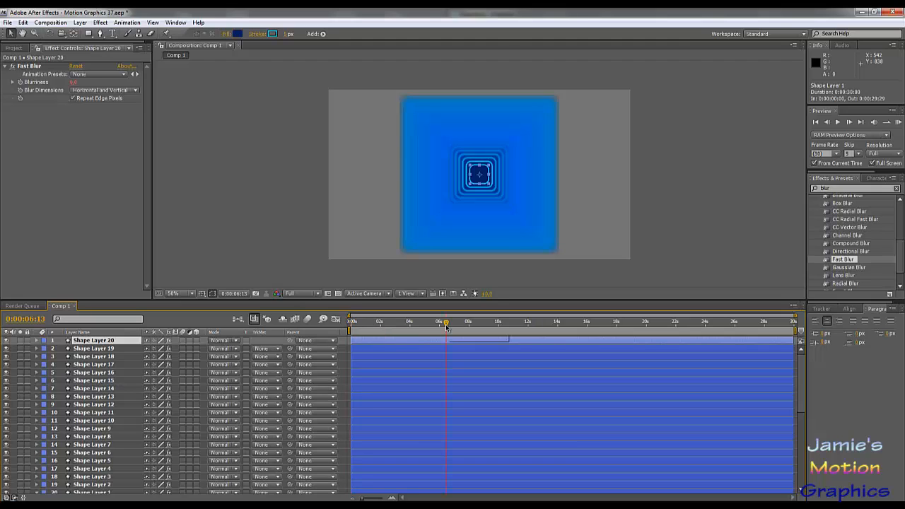
left_click_drag(446, 326, 423, 327)
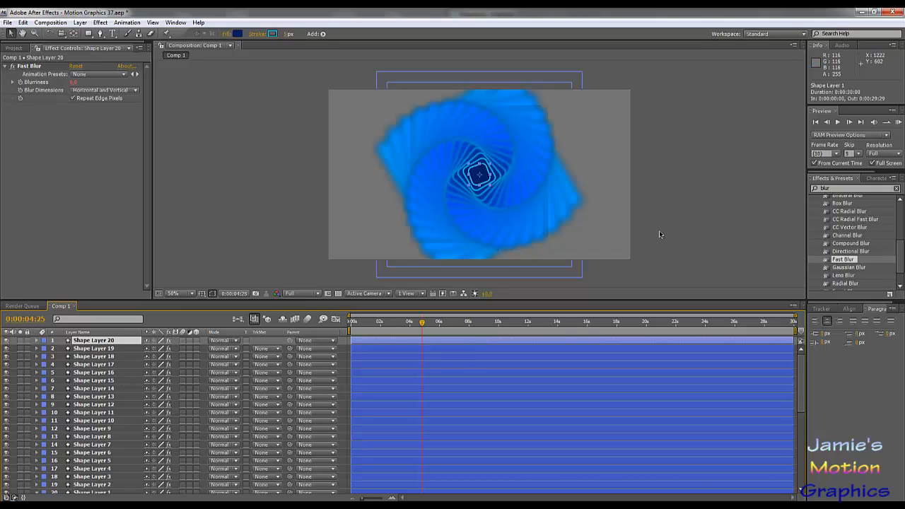
left_click(517, 324)
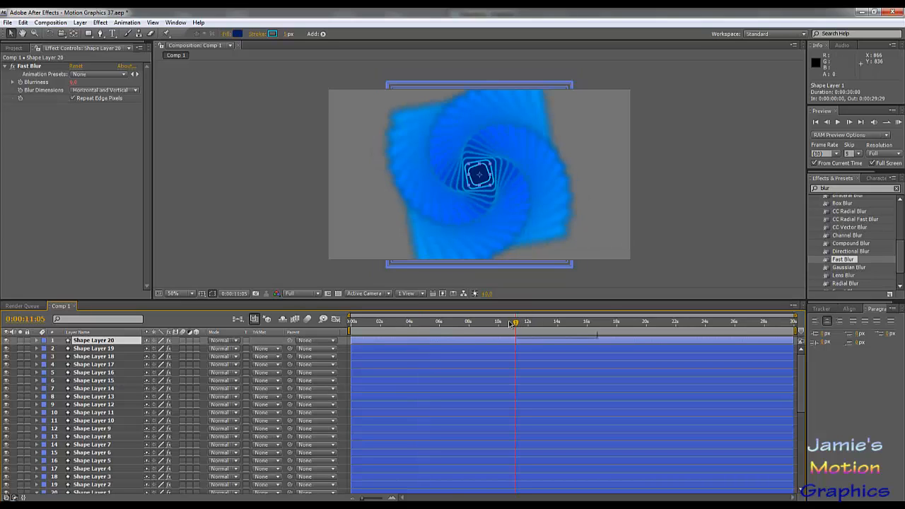
left_click(429, 324)
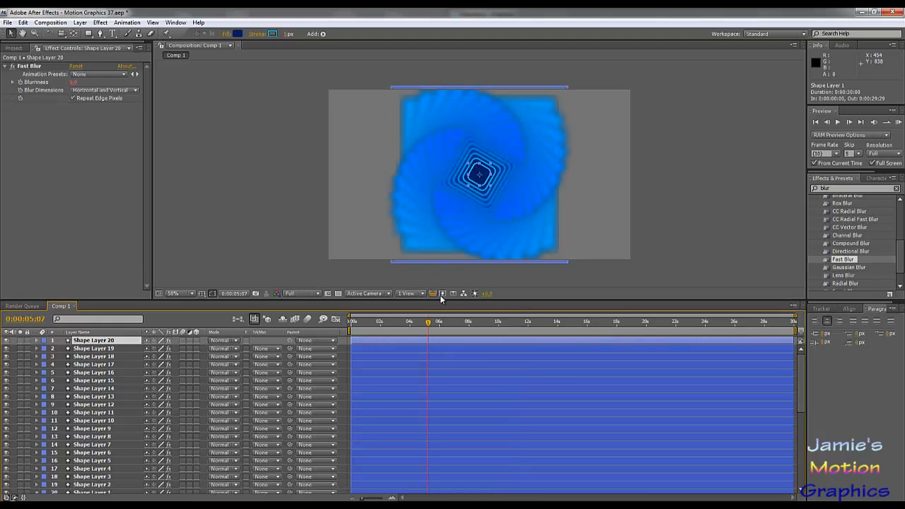
left_click(443, 322)
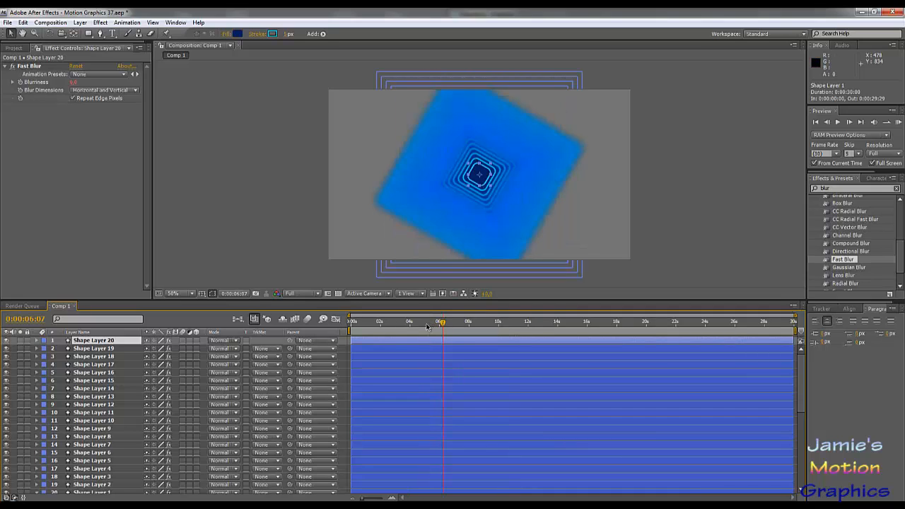
left_click(481, 325)
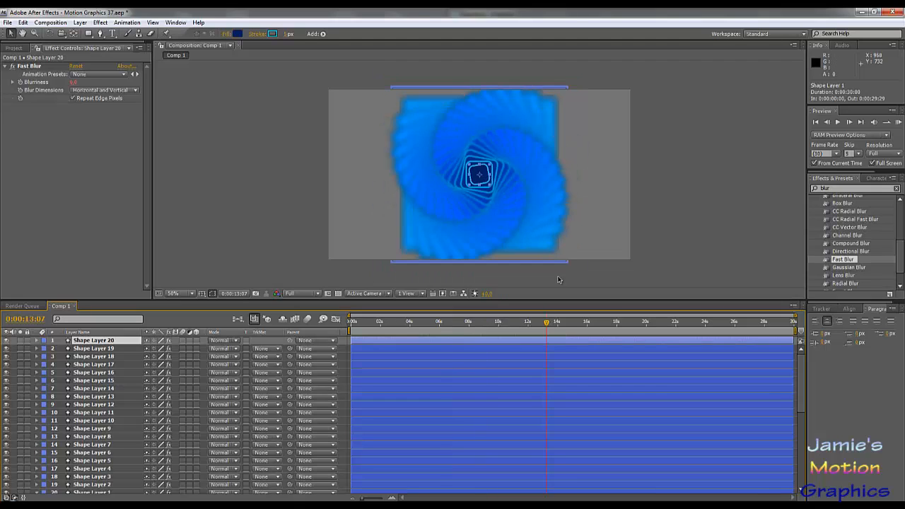
left_click(604, 326)
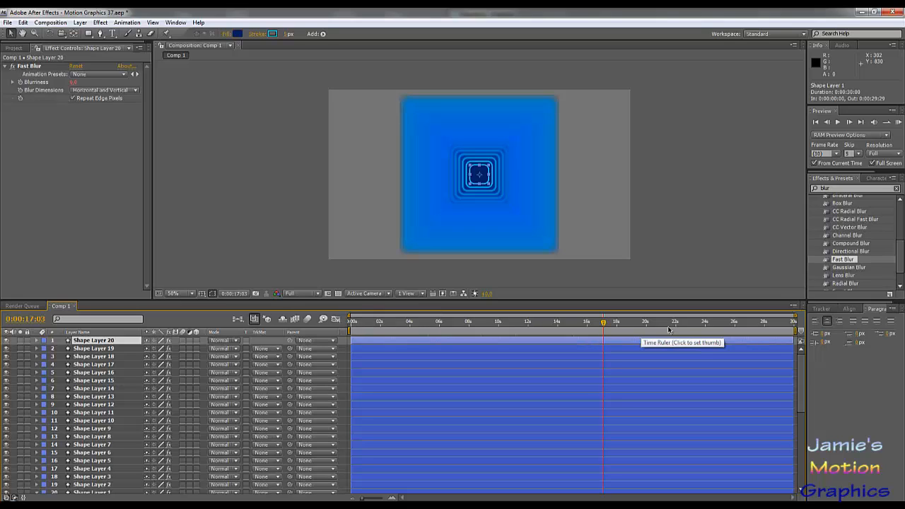
left_click(427, 321)
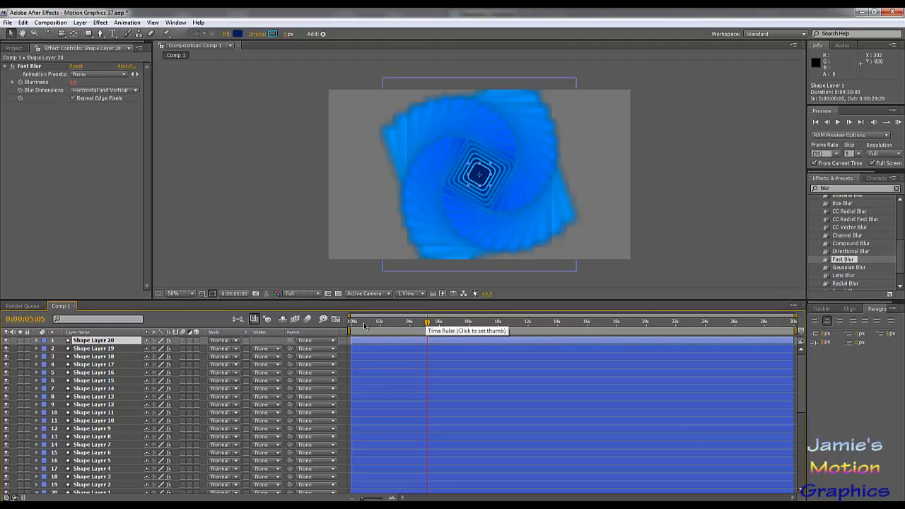
Play a full-screen RAM preview of the rotating rectangles and return to the start of the composition
key("KP_0")
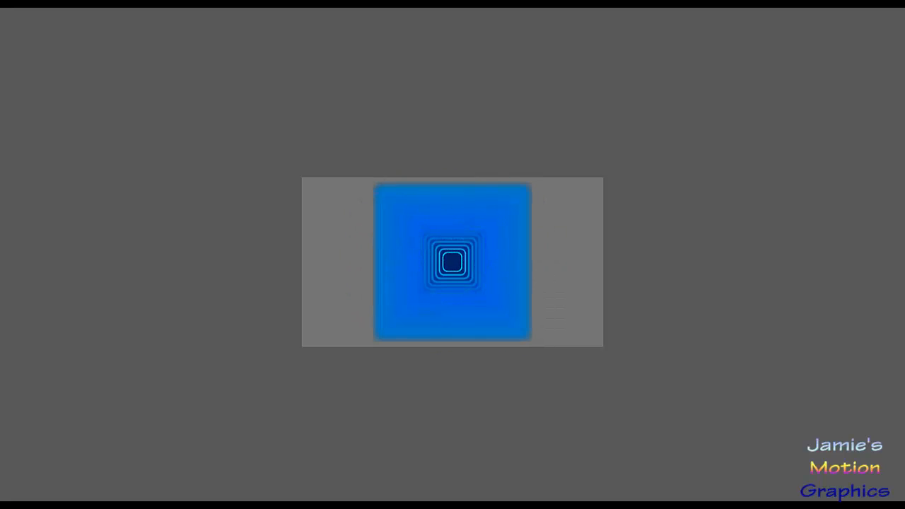
key("space")
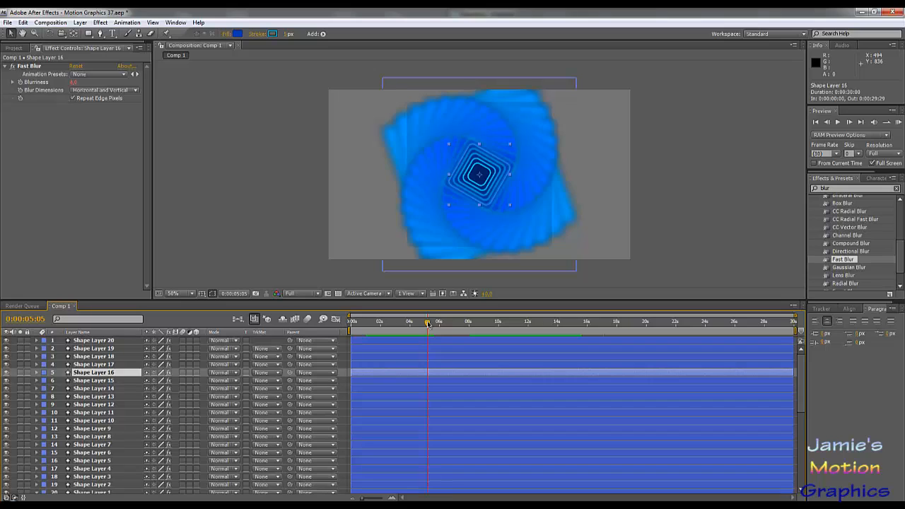
left_click_drag(429, 325, 279, 340)
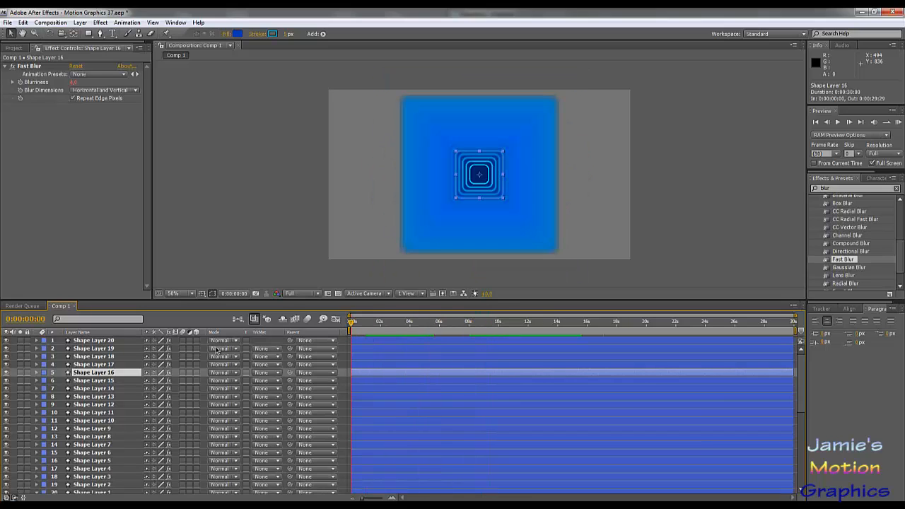
Delete the duplicates Shape Layer 20 through Shape Layer 2, keeping only Shape Layer 1 and the background
left_click(118, 341)
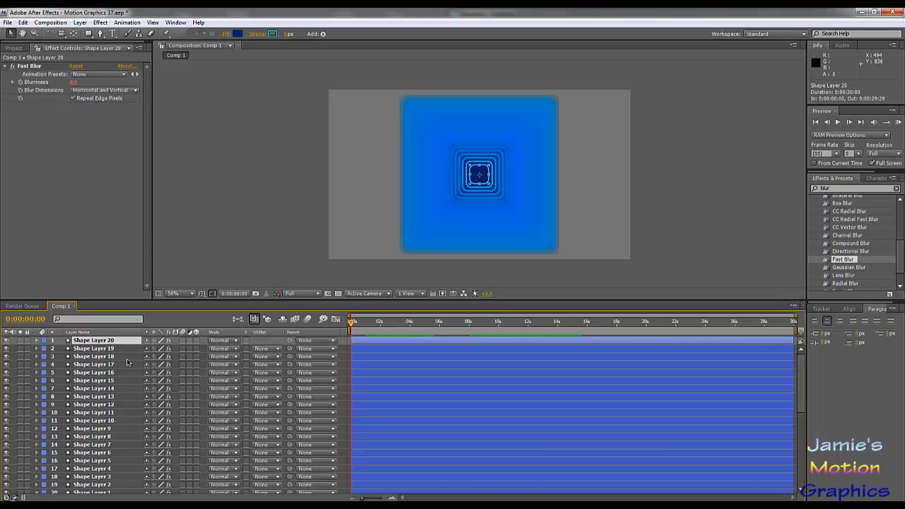
scroll(137, 397, "down", 5)
left_click(95, 366, "shift")
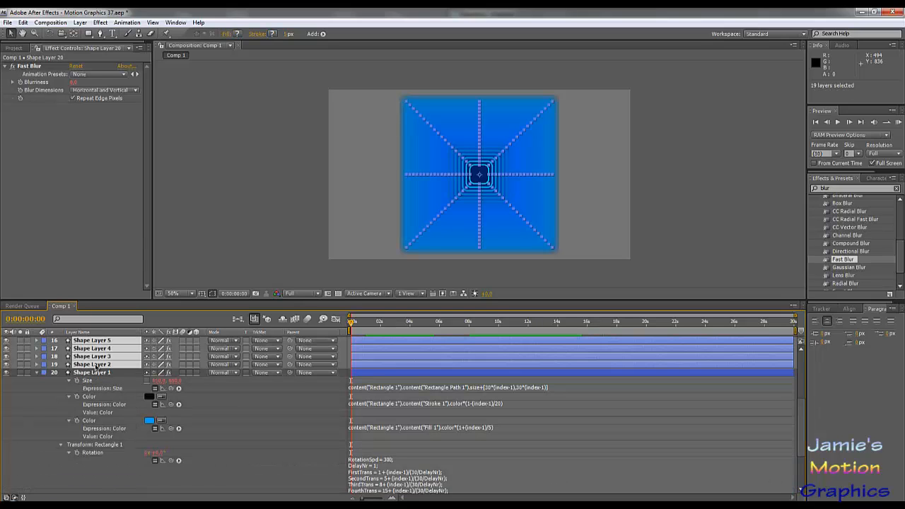
key("Delete")
scroll(193, 389, "up", 2)
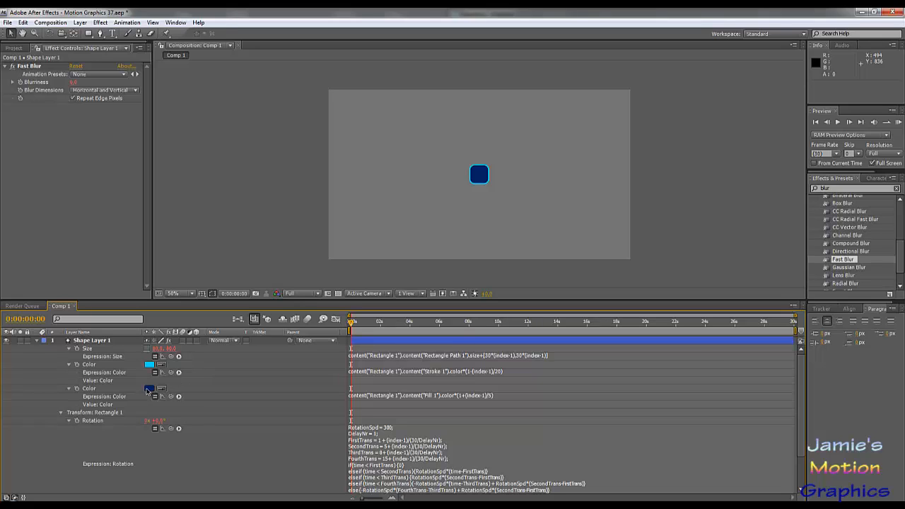
Change the rectangle's fill color on Shape Layer 1 to the darker blue 00143D
left_click(149, 389)
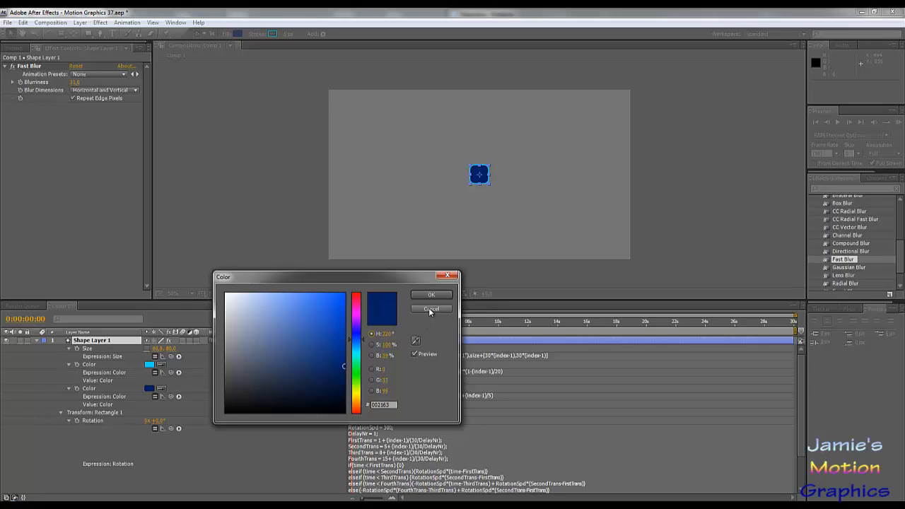
left_click(344, 384)
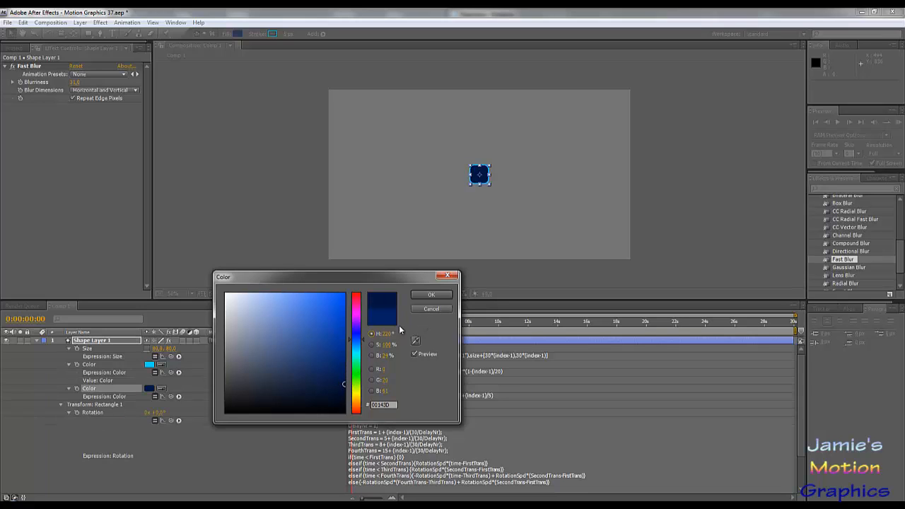
left_click(431, 294)
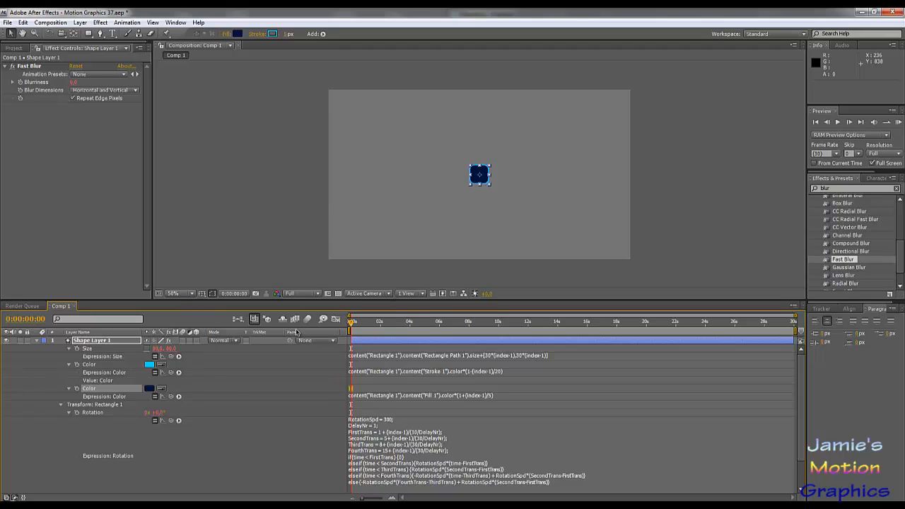
Disable the rectangle's Size expression, set the width to 100, and enable the expression again
left_click(446, 357)
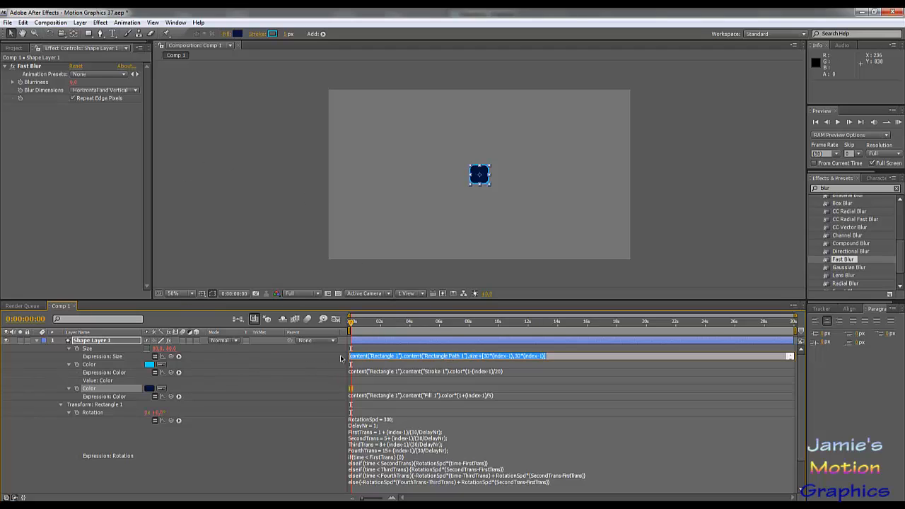
left_click(156, 355)
left_click(157, 349)
type("100")
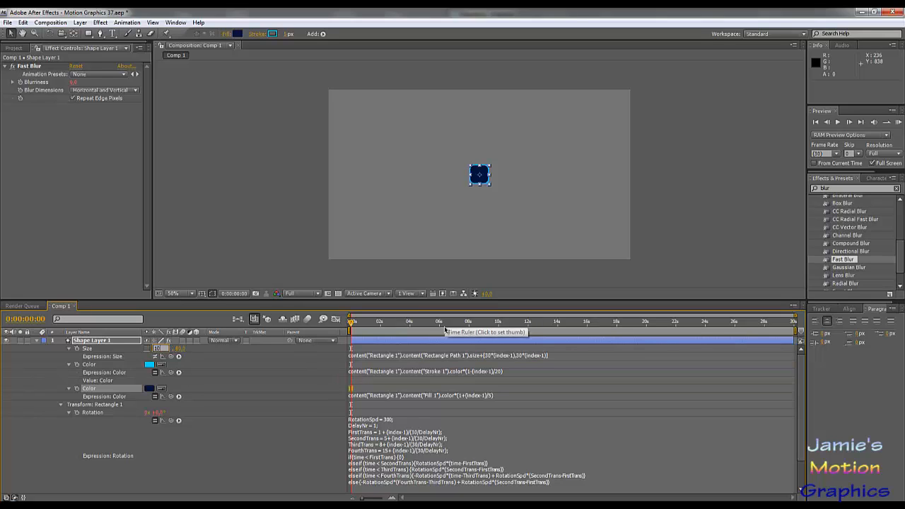
key("Return")
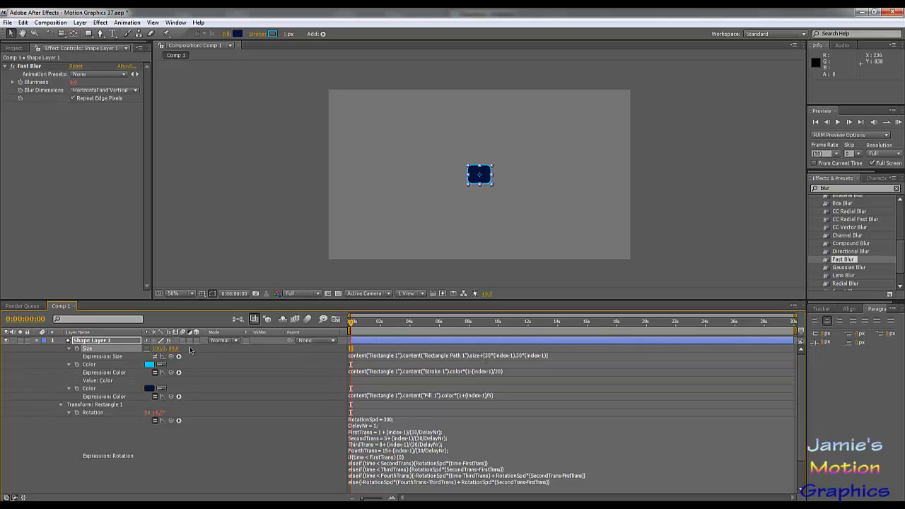
left_click(155, 357)
Edit the Size expression so the height increment is 24*(index-1)
left_click(461, 356)
left_click(467, 355)
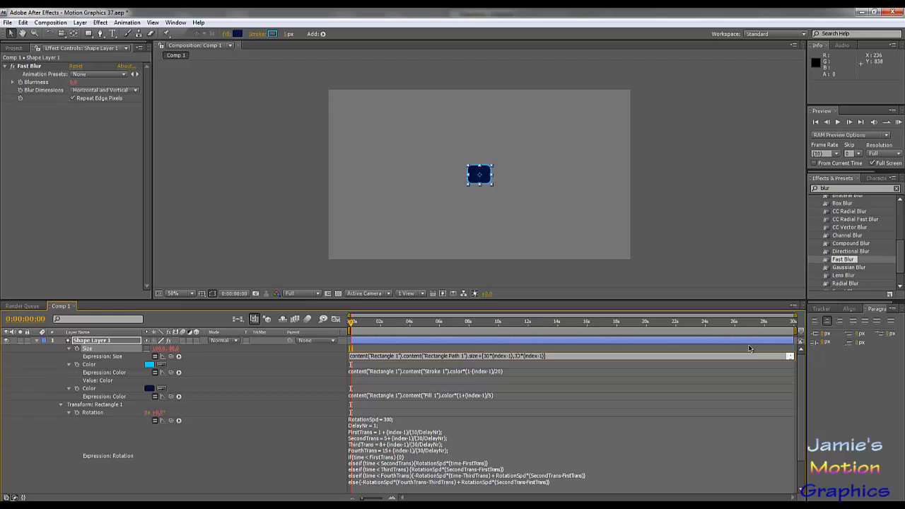
type("24")
left_click(217, 448)
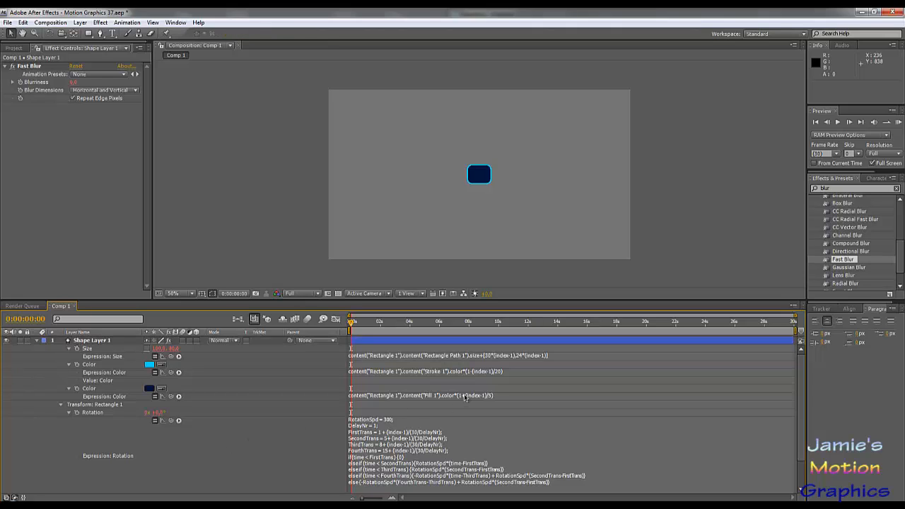
Append *0 to the Fast Blur Blurriness expression so it reads (index-1)*2*0
scroll(241, 394, "down", 2)
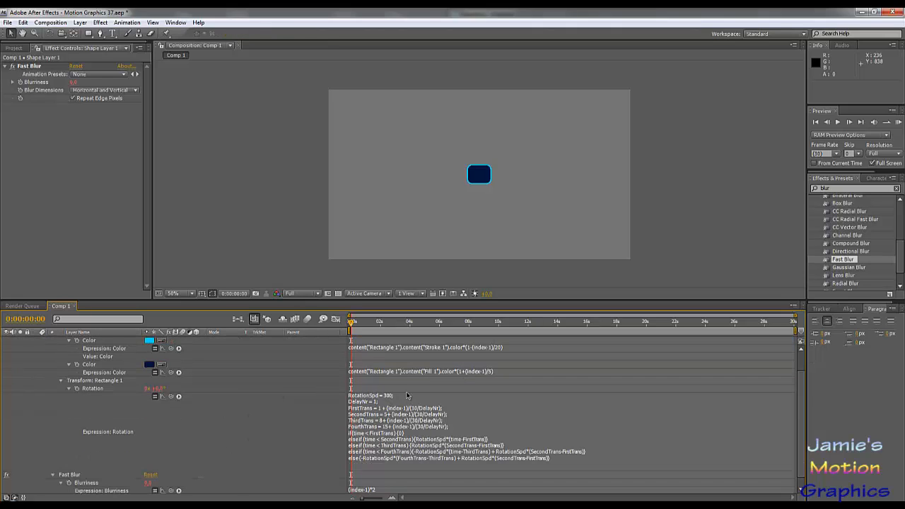
scroll(406, 395, "down", 1)
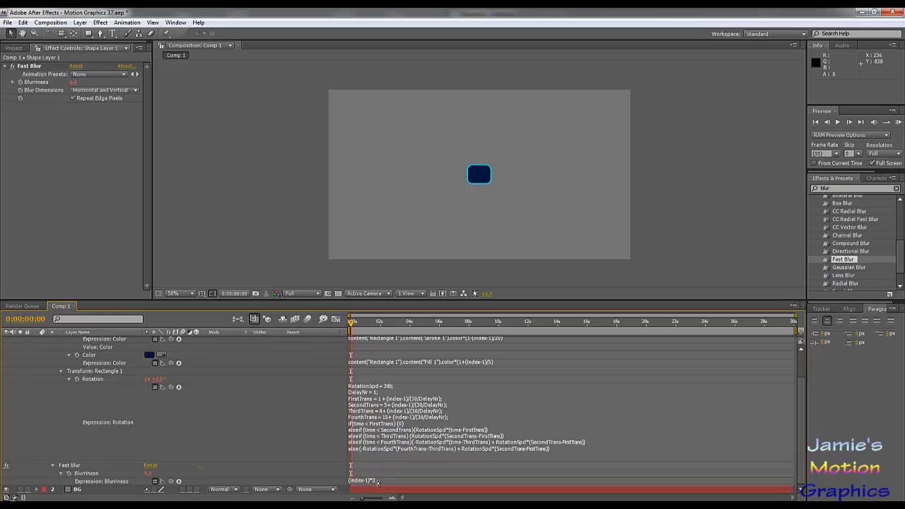
left_click(386, 481)
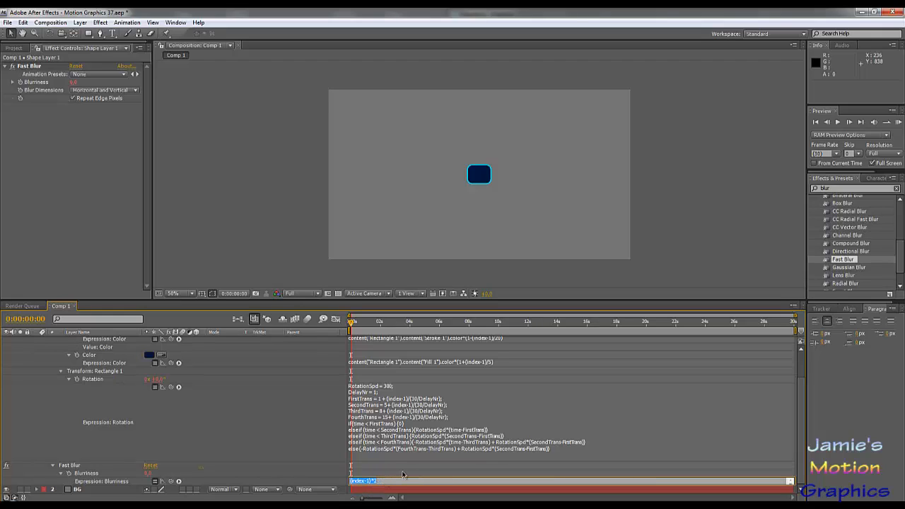
key("Right")
left_click(402, 474)
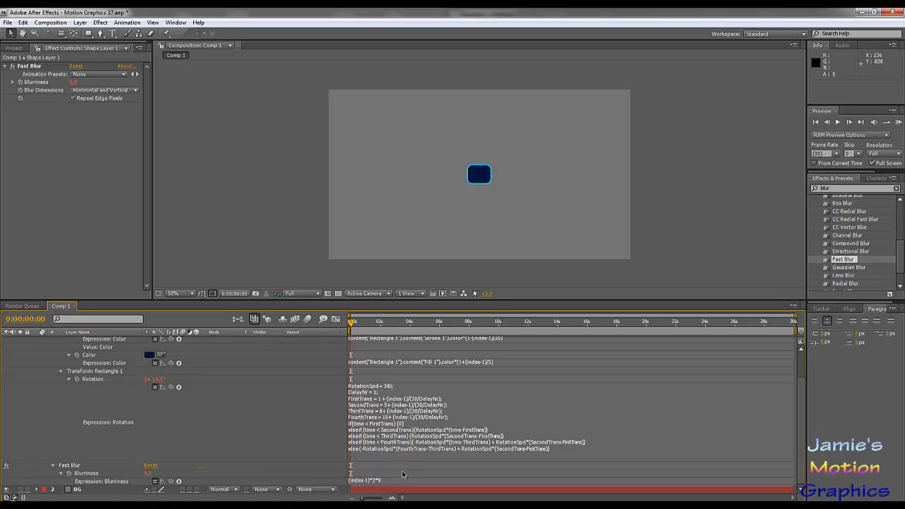
In the rectangle's Rotation expression, set RotationSpd to 400 and the start value of ThirdTrans to 9
scroll(368, 447, "up", 1)
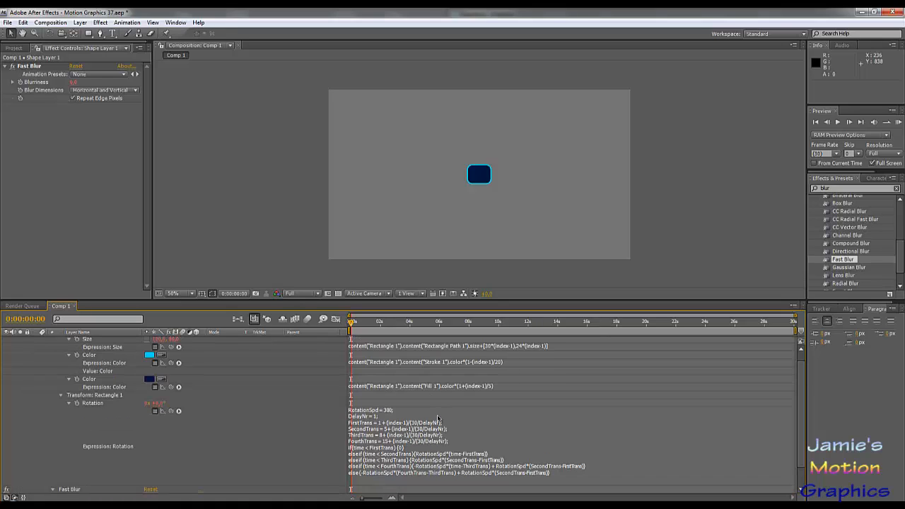
left_click(412, 416)
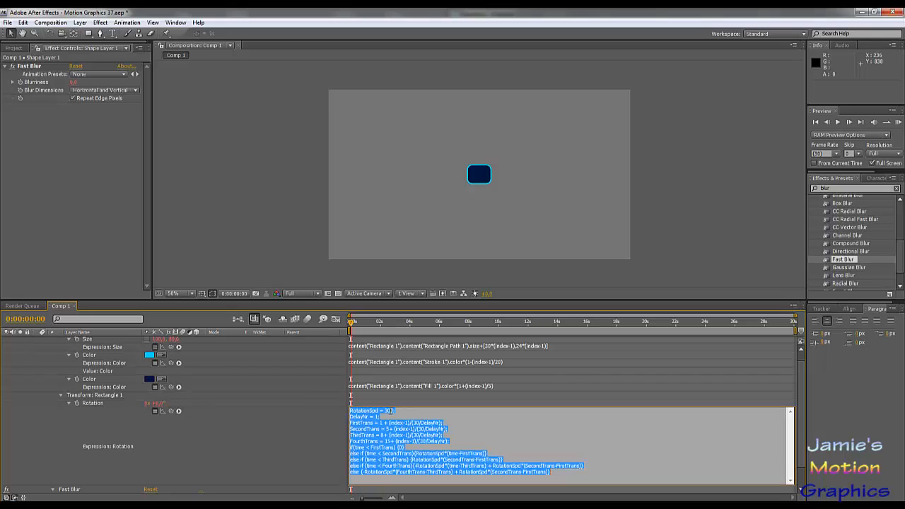
left_click(388, 410)
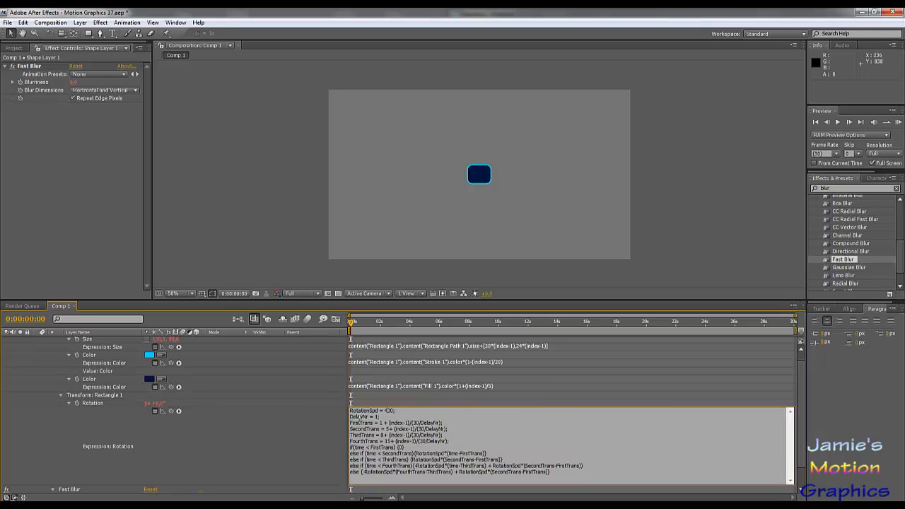
left_click(341, 425)
left_click(389, 434)
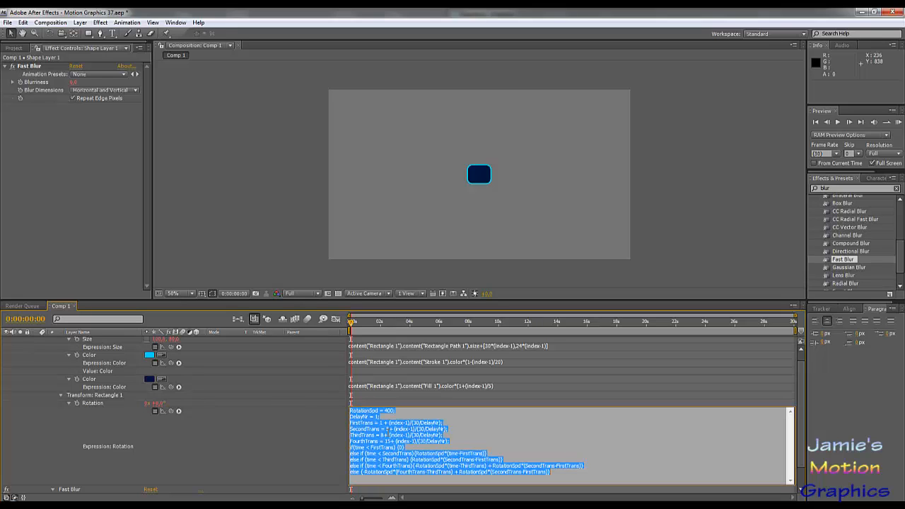
left_click(514, 423)
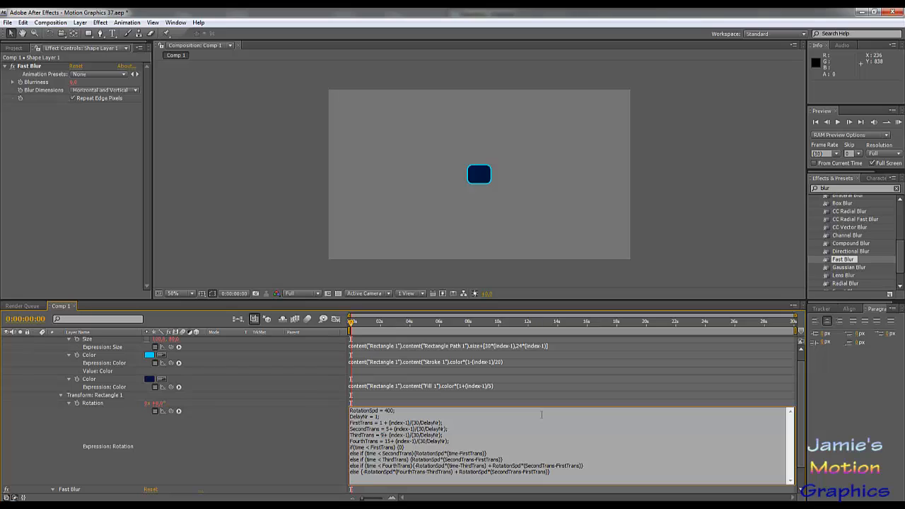
left_click(289, 454)
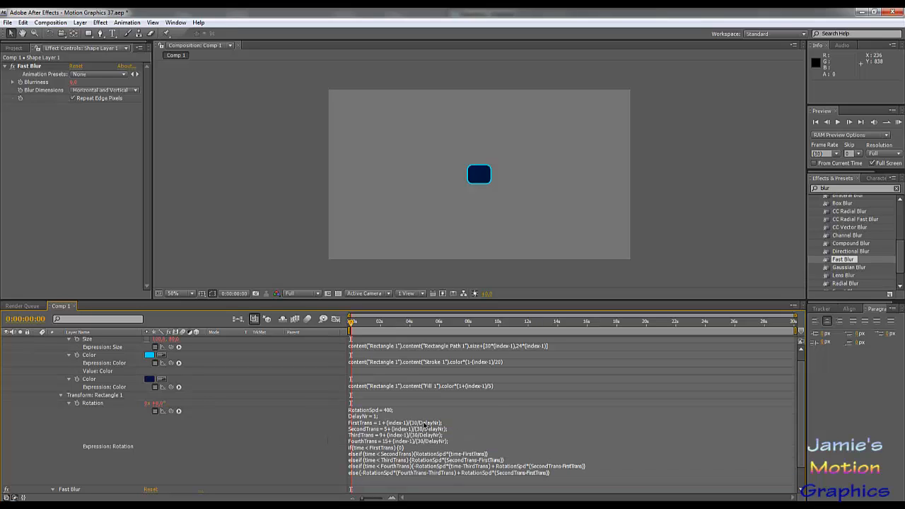
scroll(496, 407, "up", 1)
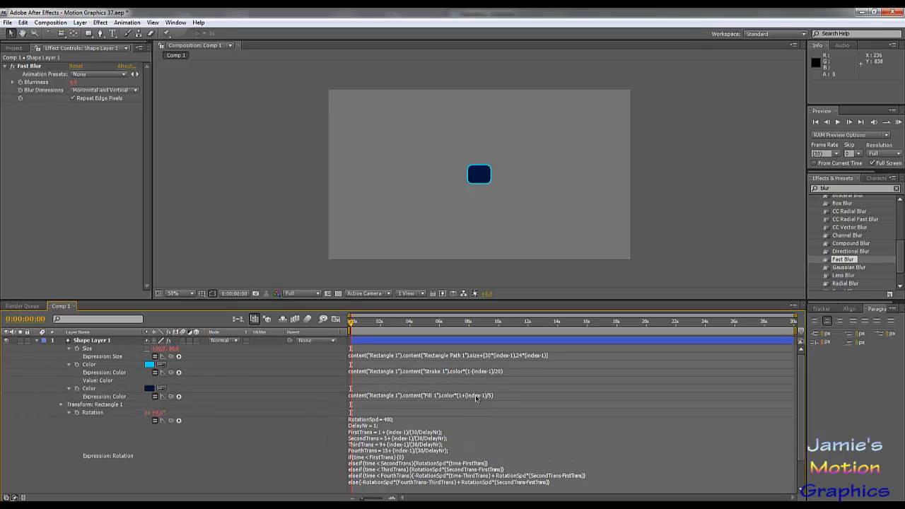
scroll(428, 398, "down", 3)
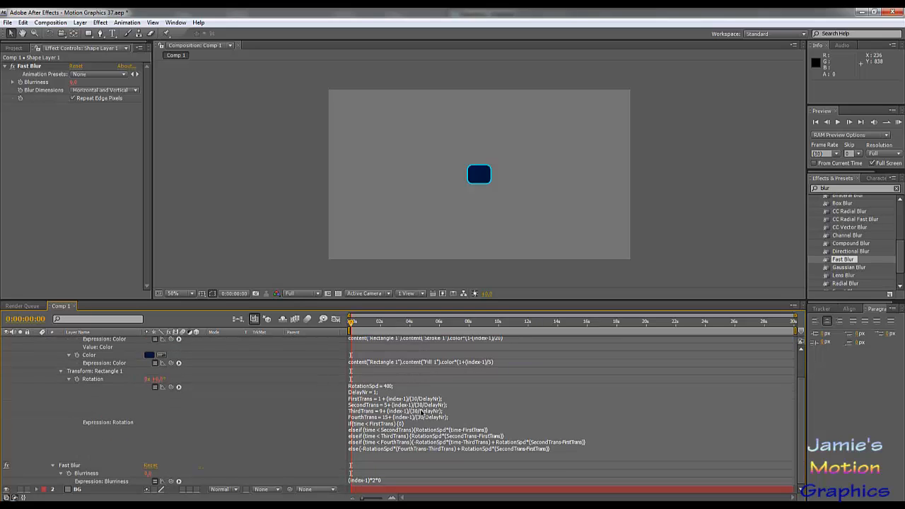
left_click(446, 431)
left_click(441, 422)
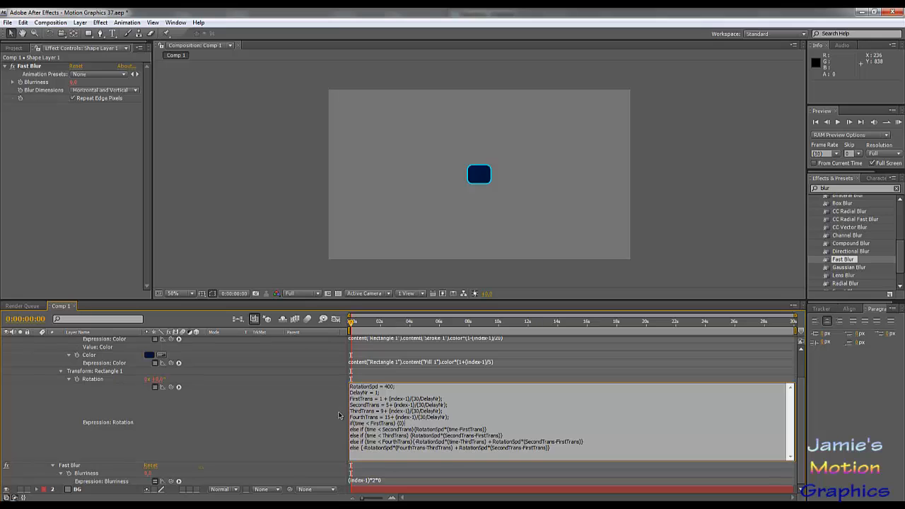
left_click(340, 416)
Change the rectangle's stroke color on Shape Layer 1 to the bright green 00FF1E
scroll(340, 416, "up", 3)
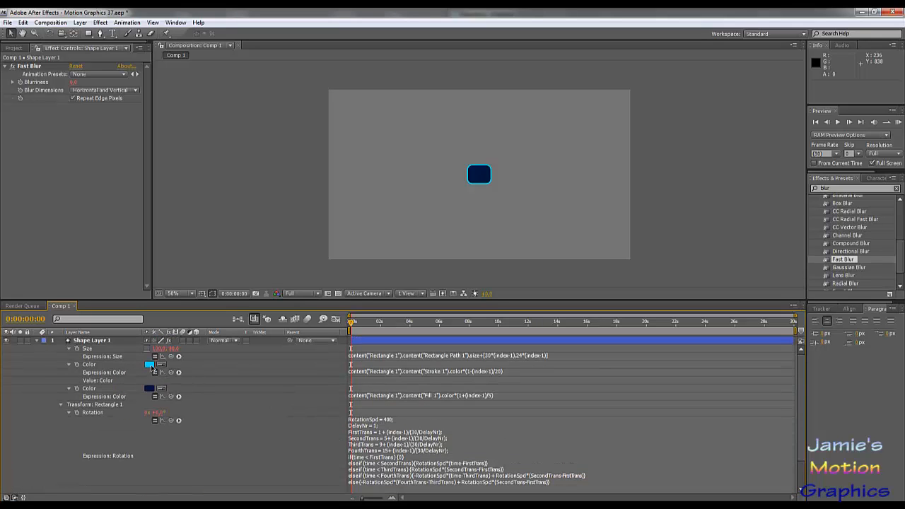
left_click(151, 365)
left_click(356, 371)
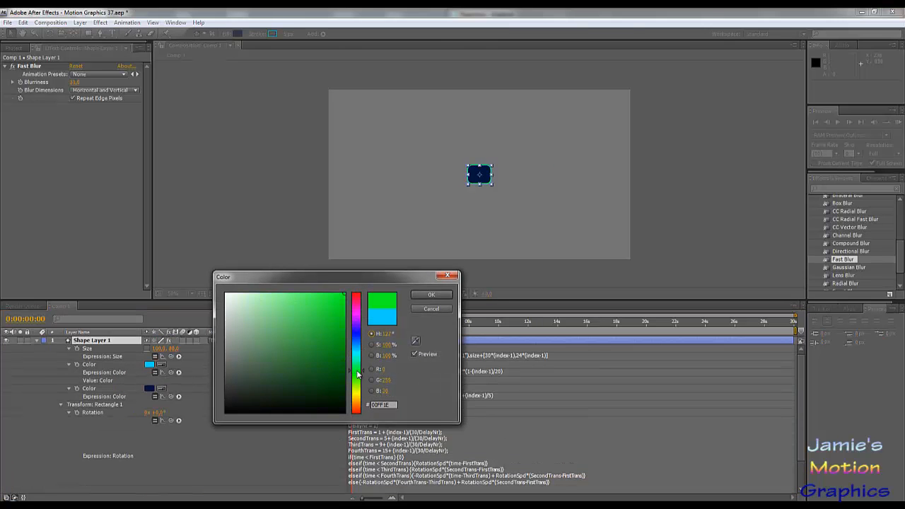
left_click(431, 294)
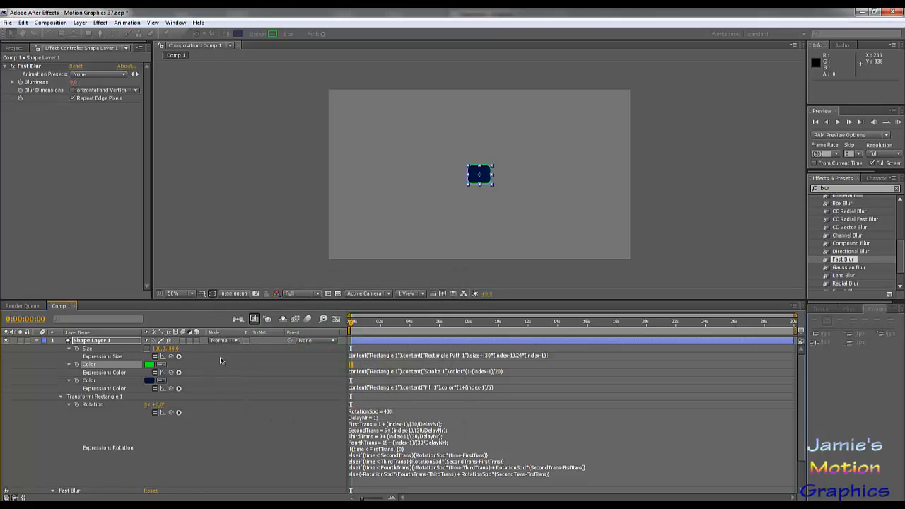
Change the rectangle's fill color on Shape Layer 1 to the dark brown 3D2800
left_click(150, 382)
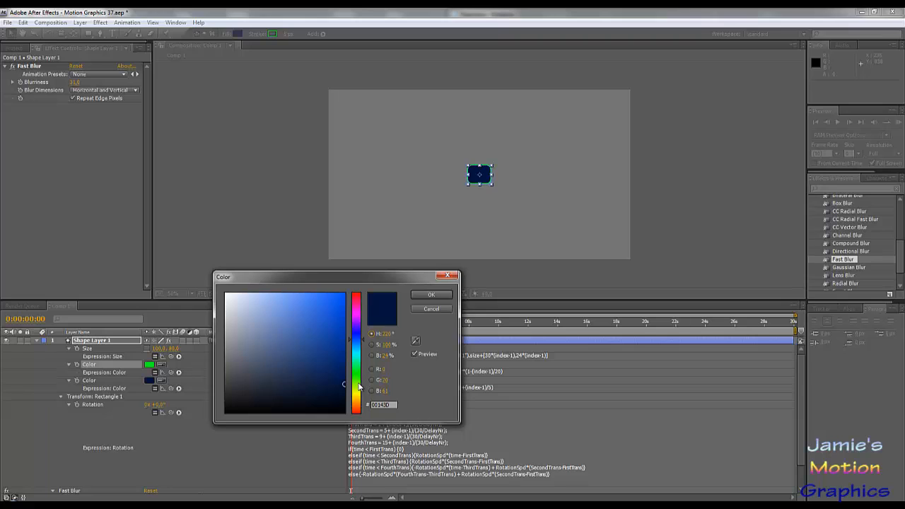
left_click(358, 400)
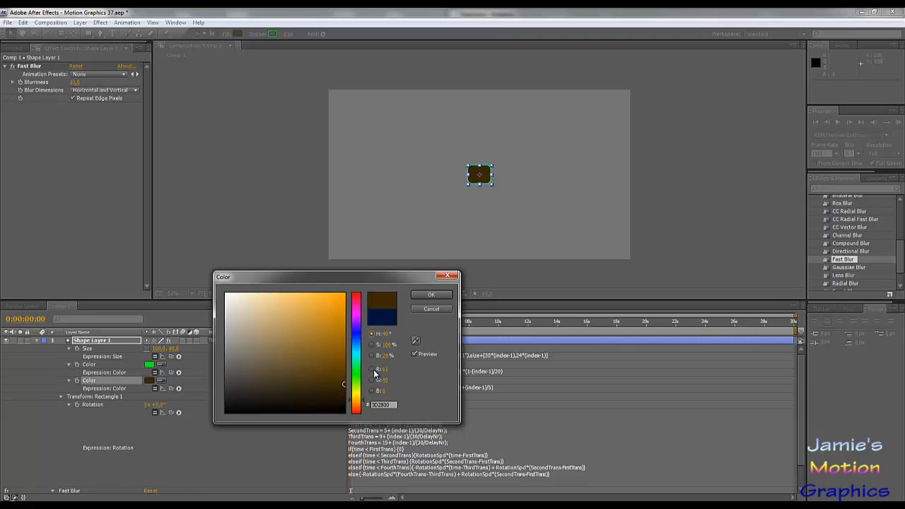
left_click(432, 295)
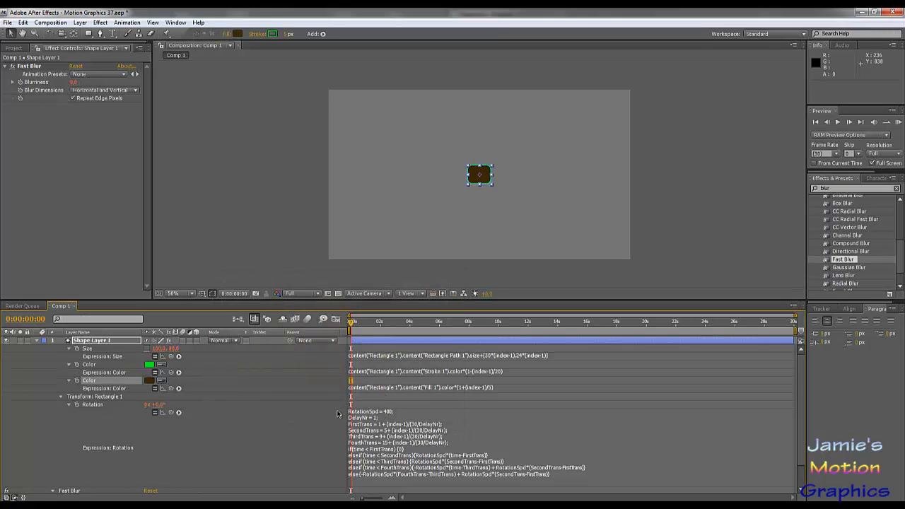
left_click(287, 445)
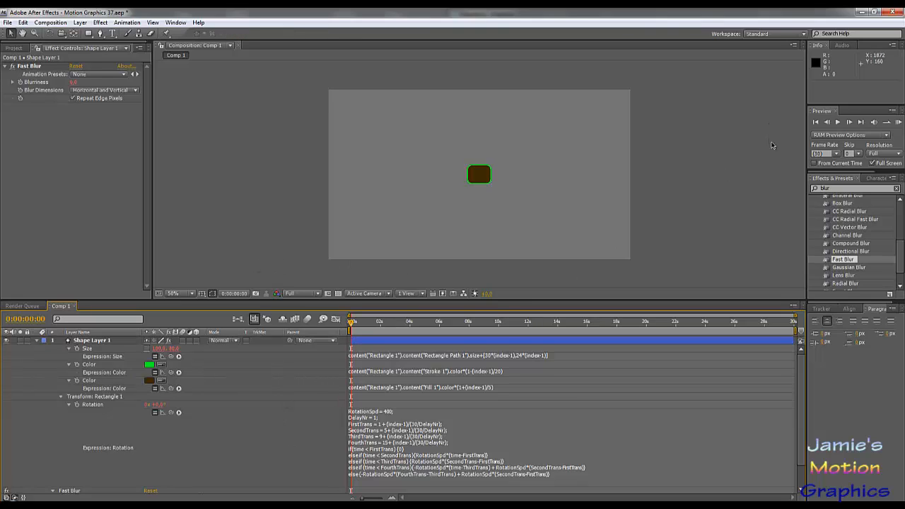
Duplicate Shape Layer 1 nineteen times, up to Shape Layer 20, to build the nested rectangles
left_click(837, 123)
left_click(838, 122)
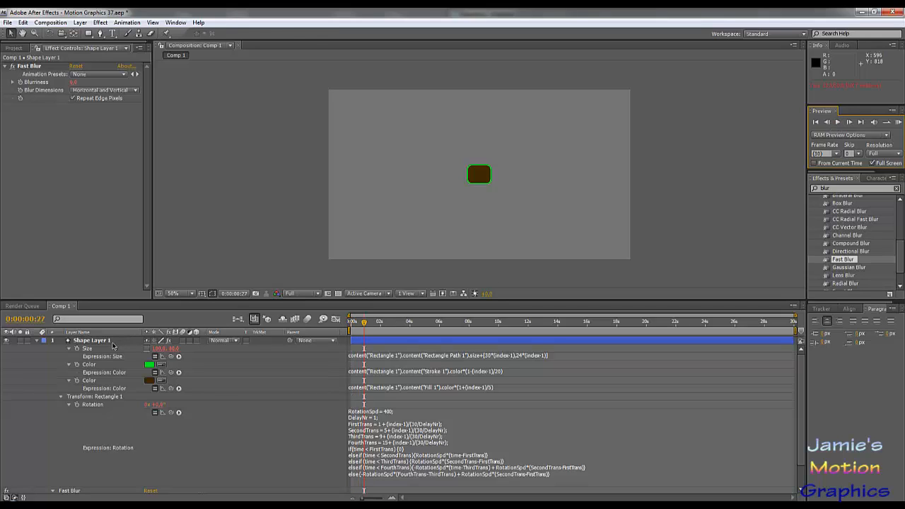
left_click(117, 342)
key("ctrl+d")
key("ctrl+d")
key("ctrl+d")
key("ctrl+d")
key("ctrl+d")
key("ctrl+d")
key("ctrl+d")
key("ctrl+d")
key("ctrl+d")
key("ctrl+d")
key("ctrl+d")
key("ctrl+d")
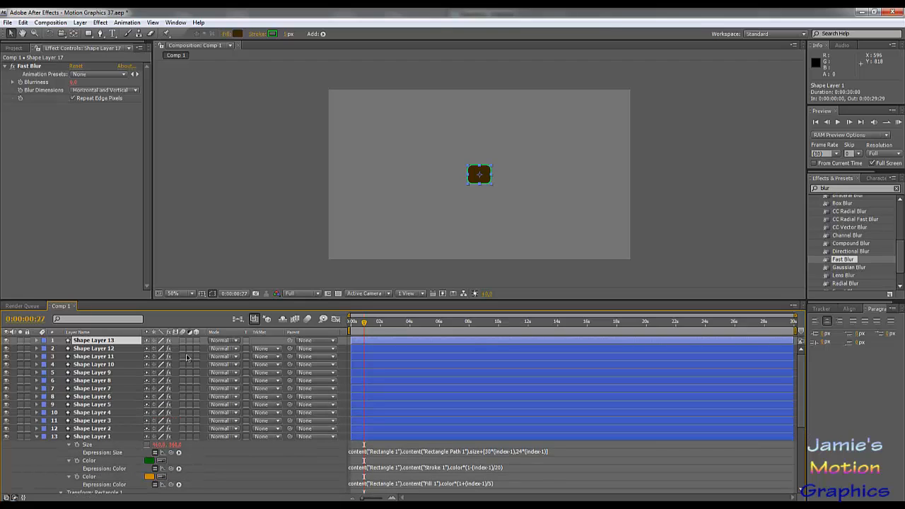
key("ctrl+d")
key("ctrl+d")
key("ctrl+d")
key("ctrl+d")
key("ctrl+d")
key("ctrl+d")
key("ctrl+d")
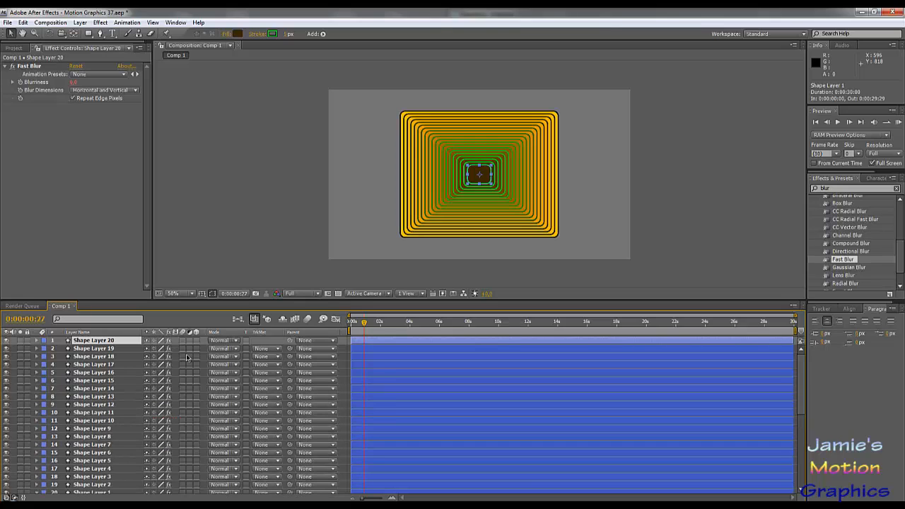
Preview the rotation animation from the start of the timeline and stop it just after three seconds
scroll(368, 386, "down", 3)
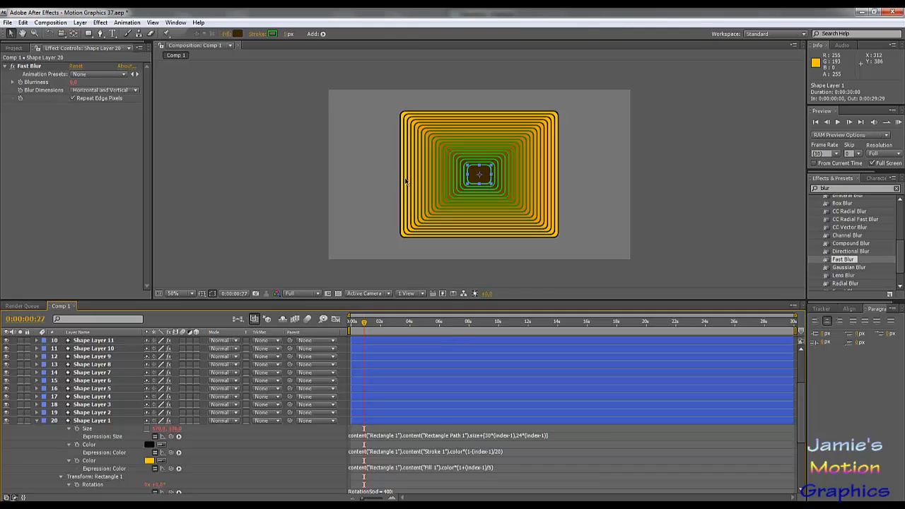
left_click_drag(358, 325, 348, 326)
left_click(838, 124)
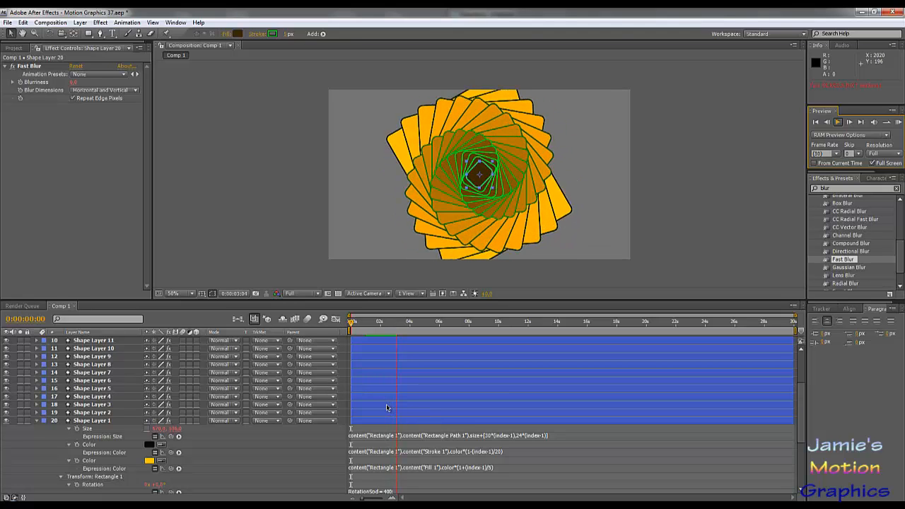
key("space")
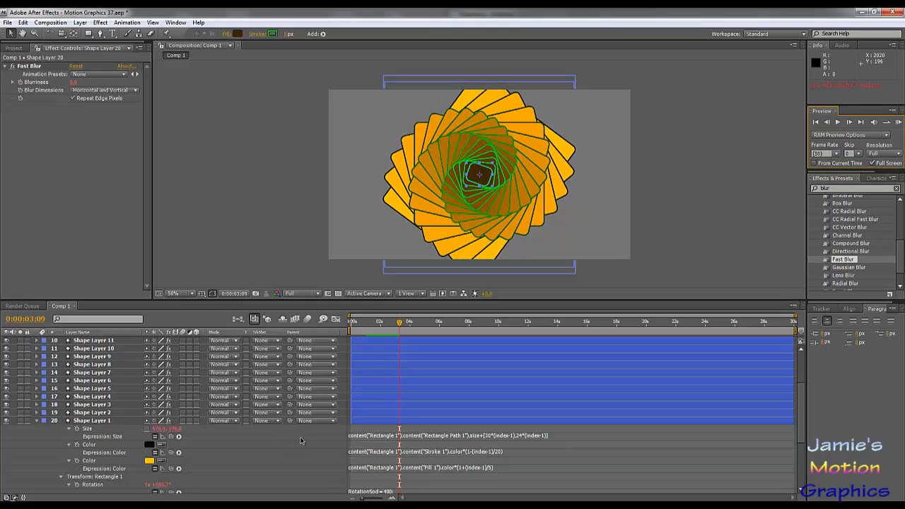
Examine the variables in Shape Layer 1's Rotation expression, especially RotationSpd and DelayNr, and its Blurriness expression
scroll(341, 438, "down", 3)
left_click(405, 409)
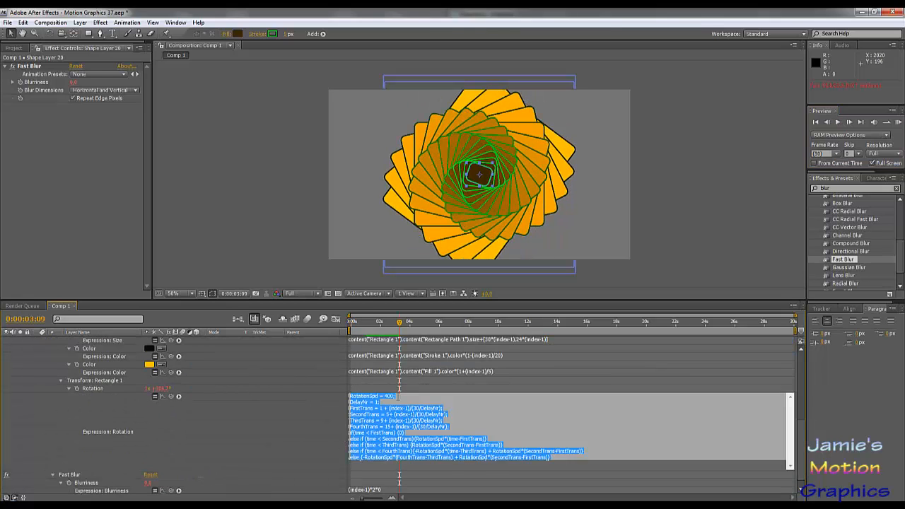
left_click(671, 394)
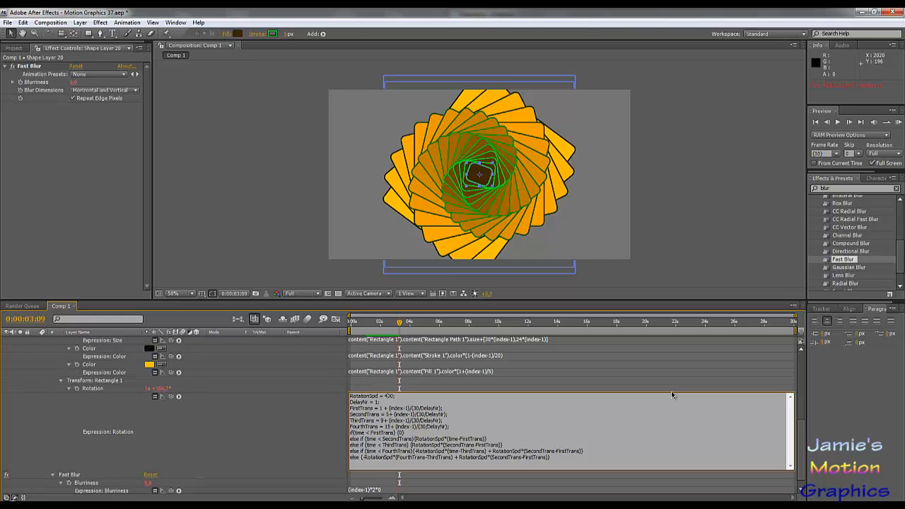
key("ctrl+shift+Right")
left_click(377, 402)
left_click_drag(385, 402, 348, 394)
left_click(342, 394)
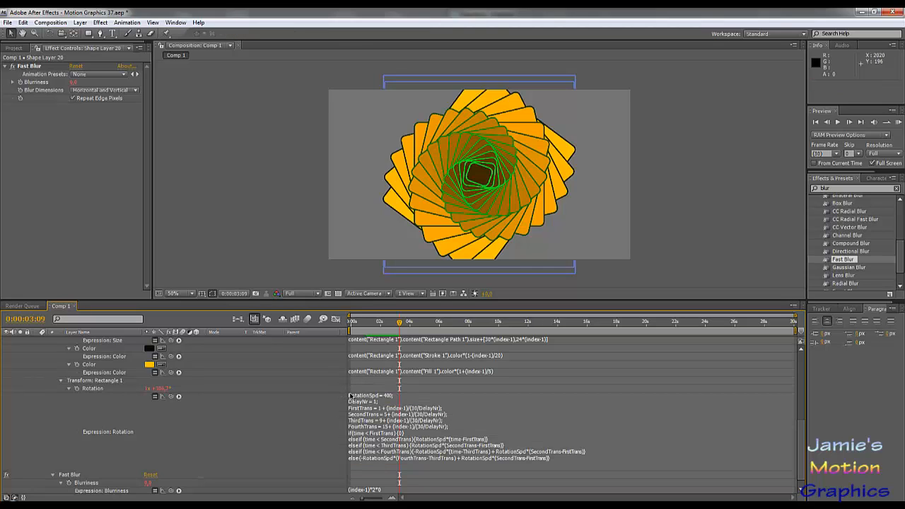
left_click(383, 401)
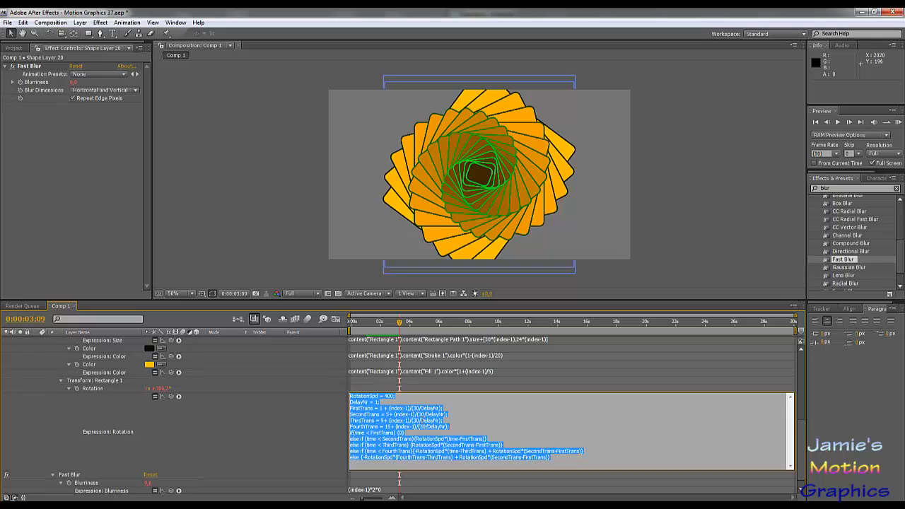
left_click(308, 433)
scroll(310, 433, "down", 1)
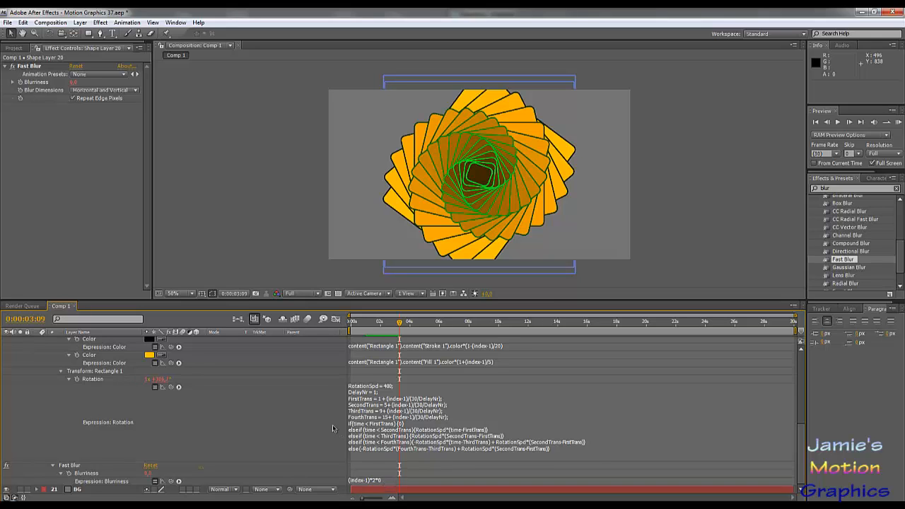
Set RotationSpd to 200 in Shape Layer 1's Rotation expression and scrub the current time to 0:00:03:23 to check it
scroll(445, 416, "up", 3)
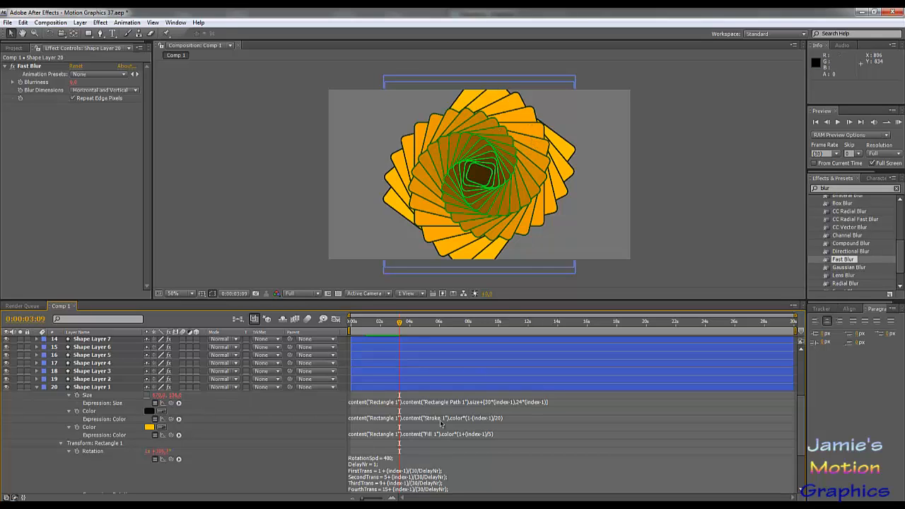
left_click(390, 463)
left_click(385, 459)
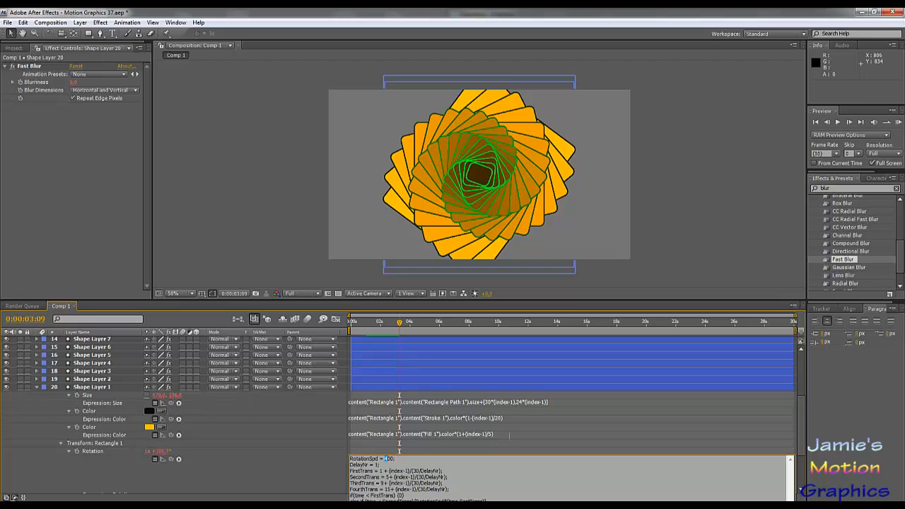
type("2")
left_click(508, 434)
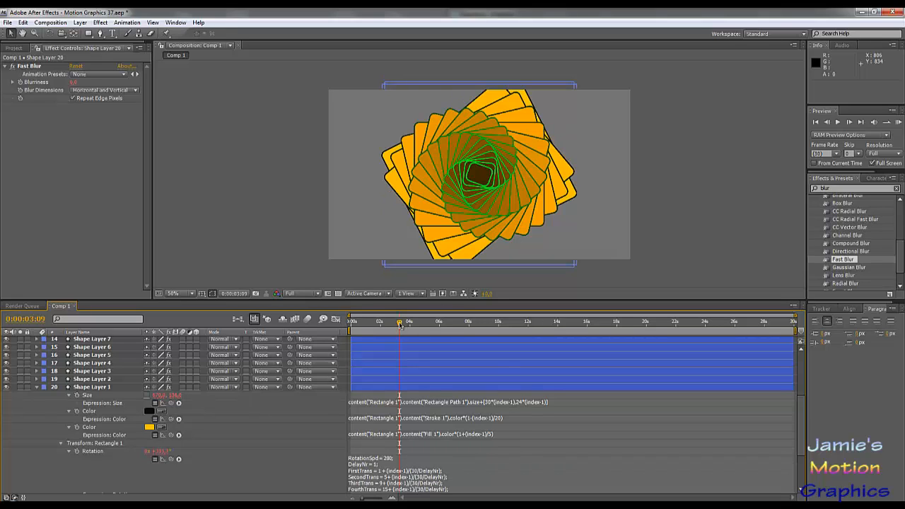
left_click_drag(400, 325, 407, 327)
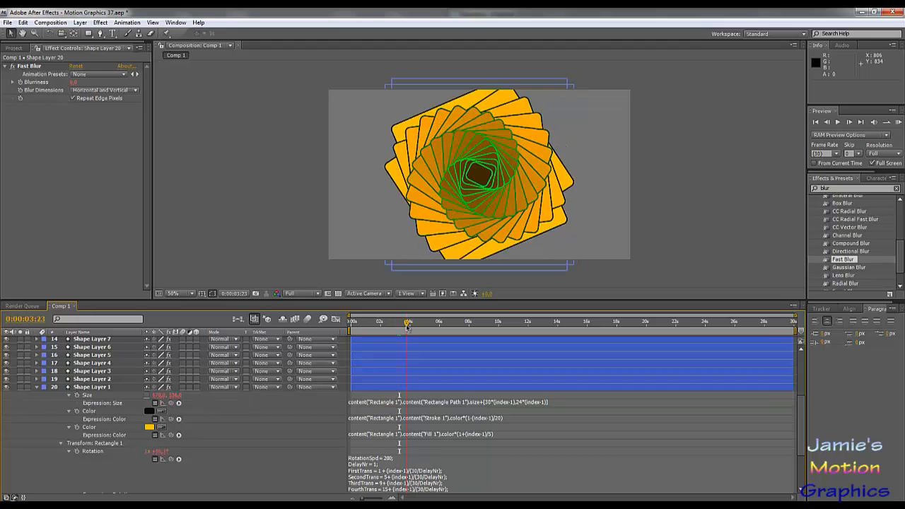
Delete the nineteen duplicates, Shape Layer 2 through Shape Layer 20, keeping only Shape Layer 1 above the background
left_click(106, 380)
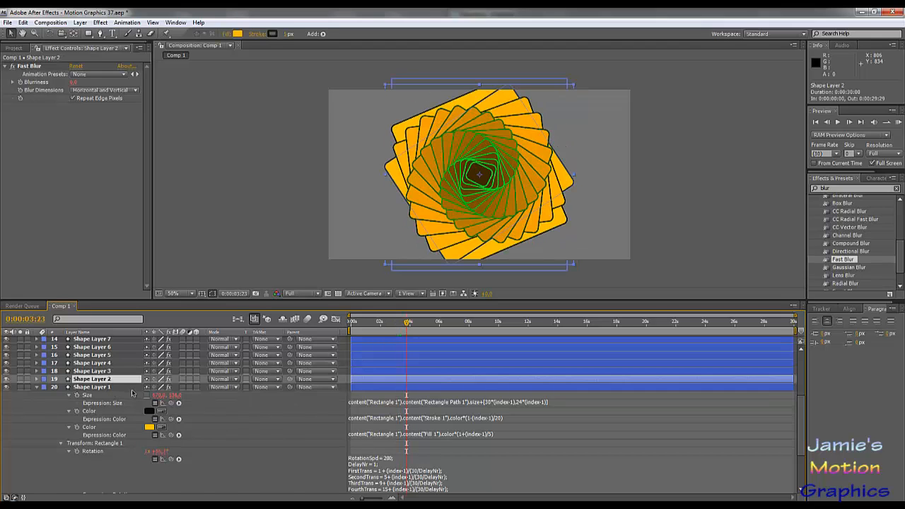
scroll(133, 394, "up", 5)
left_click(106, 340, "shift")
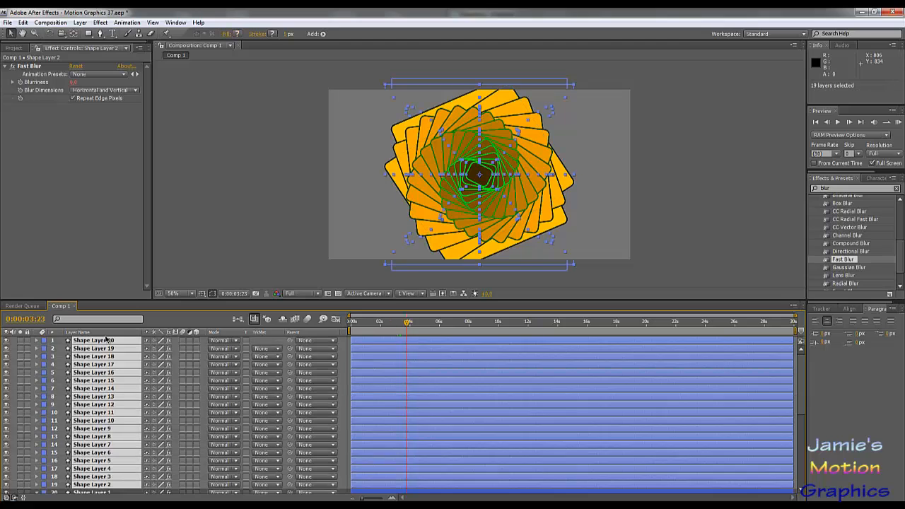
key("Delete")
Duplicate Shape Layer 1 nineteen times, up to Shape Layer 20, to rebuild the nested rectangles with the new rotation speed
left_click(106, 341)
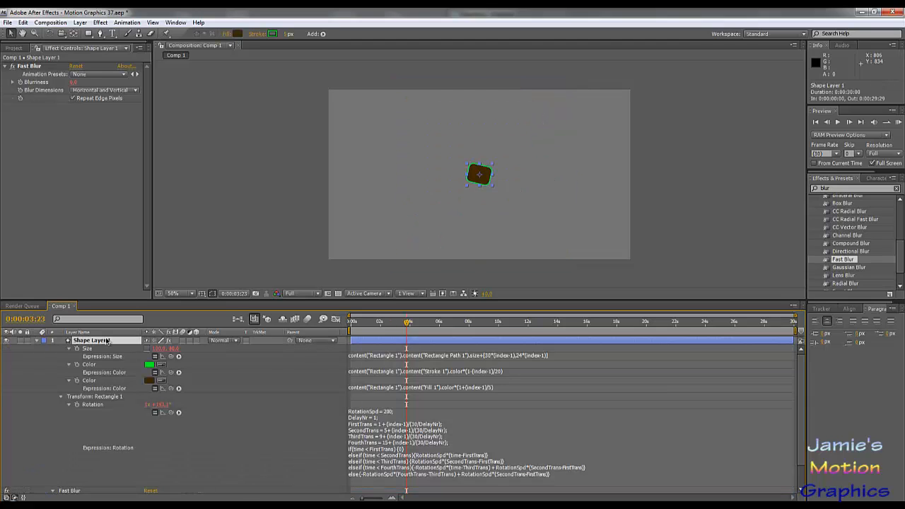
key("ctrl+d")
key("ctrl+d")
key("ctrl+d")
key("ctrl+d")
key("ctrl+d")
key("ctrl+d")
key("ctrl+d")
key("ctrl+d")
key("ctrl+d")
key("ctrl+d")
key("ctrl+d")
key("ctrl+d")
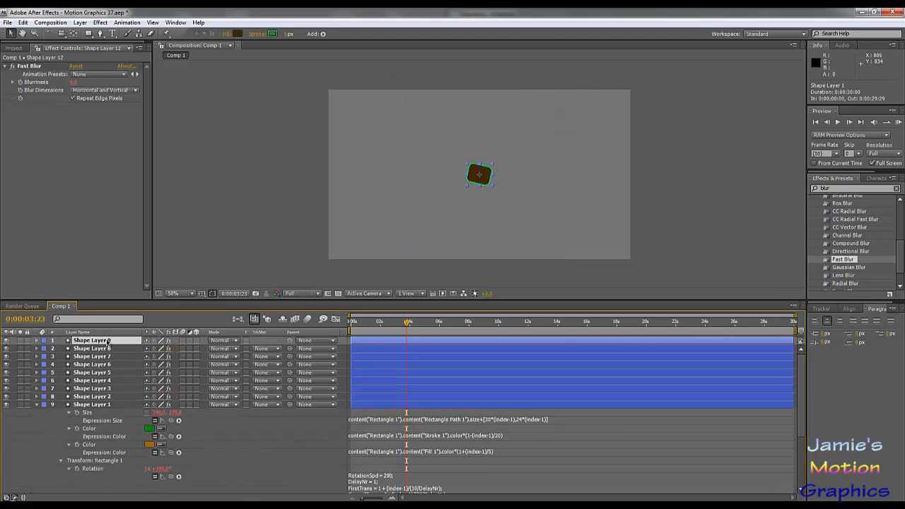
key("ctrl+d")
key("ctrl+d")
key("ctrl+d")
key("ctrl+d")
key("ctrl+d")
key("ctrl+d")
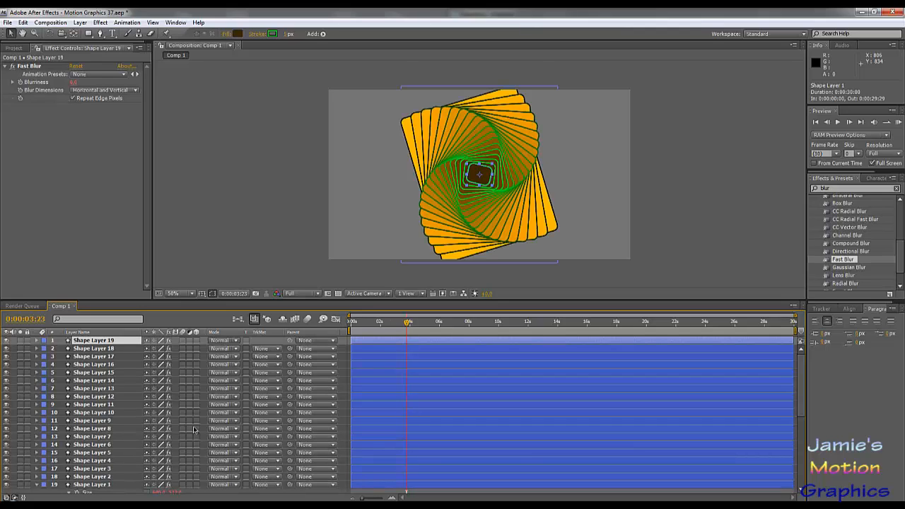
key("ctrl+d")
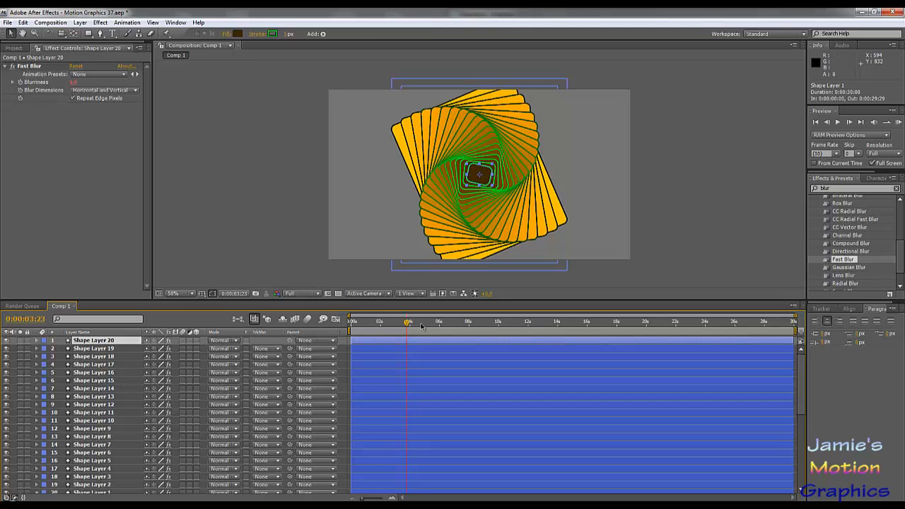
Check the faster rotation by scrubbing the current time to 0:00:02:20, back to 0:00:00:29 and forward to 0:00:03:13
left_click(391, 325)
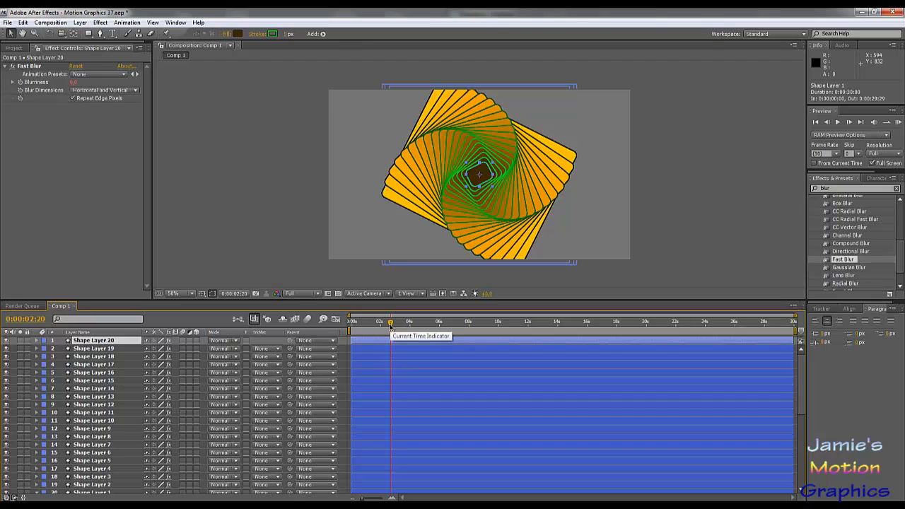
left_click_drag(391, 327, 365, 326)
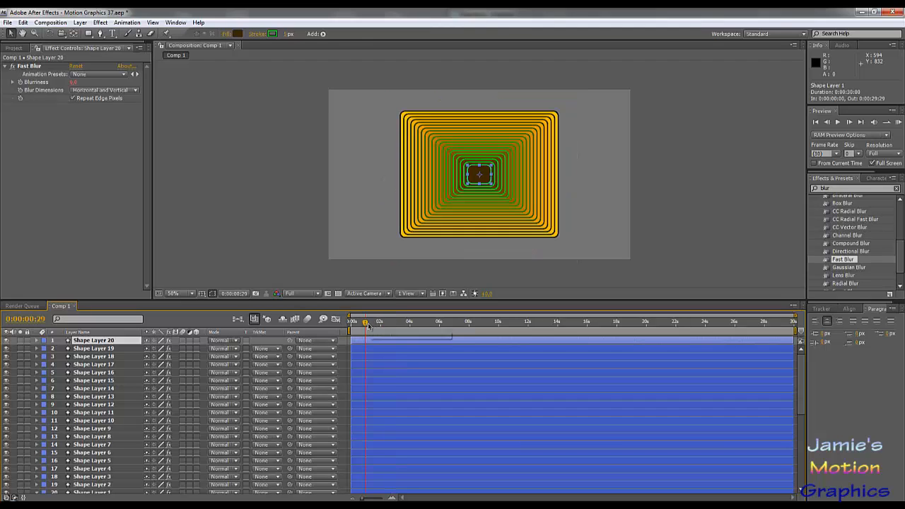
left_click(401, 327)
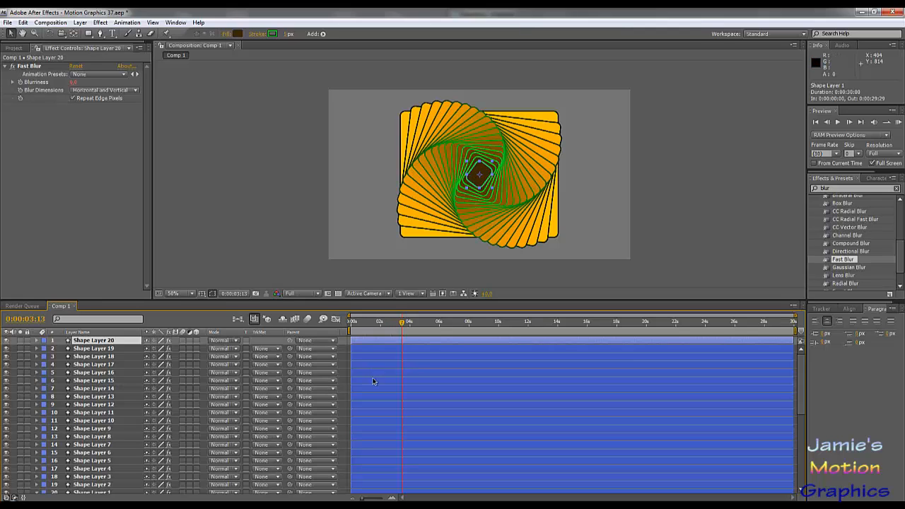
Delete Shape Layers 2 to 20 again so that only Shape Layer 1 is left for editing
scroll(368, 390, "down", 4)
left_click(104, 388, "shift")
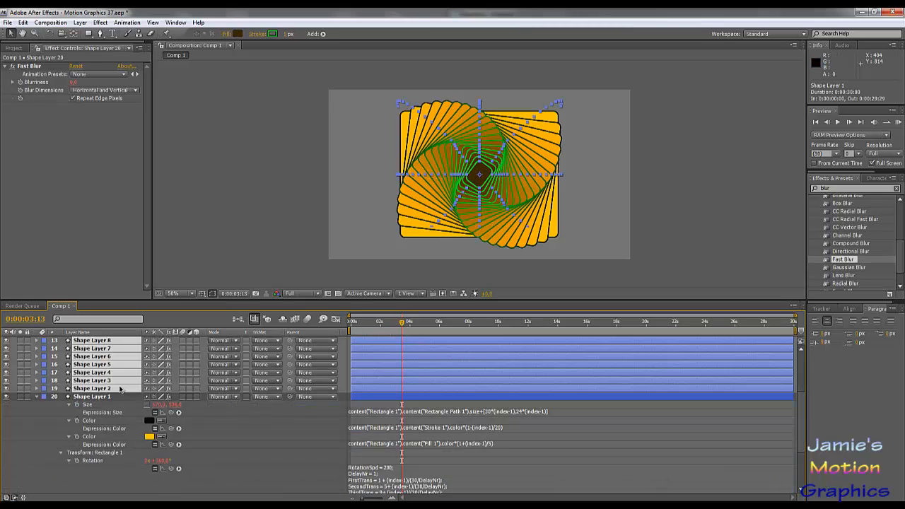
key("Delete")
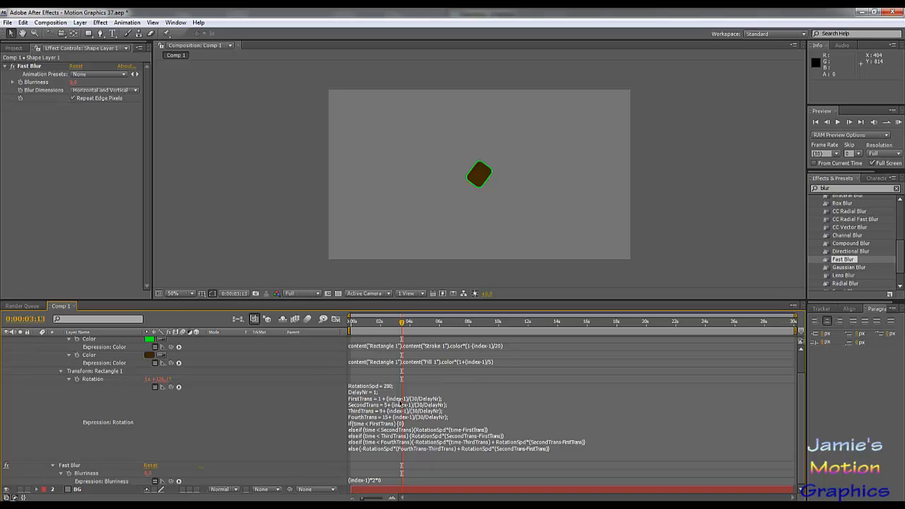
Copy the +[30*(index-1),24*(index-1)] term from Shape Layer 1's Size expression and replace it with *1.1*index
scroll(400, 404, "up", 1)
left_click(493, 356)
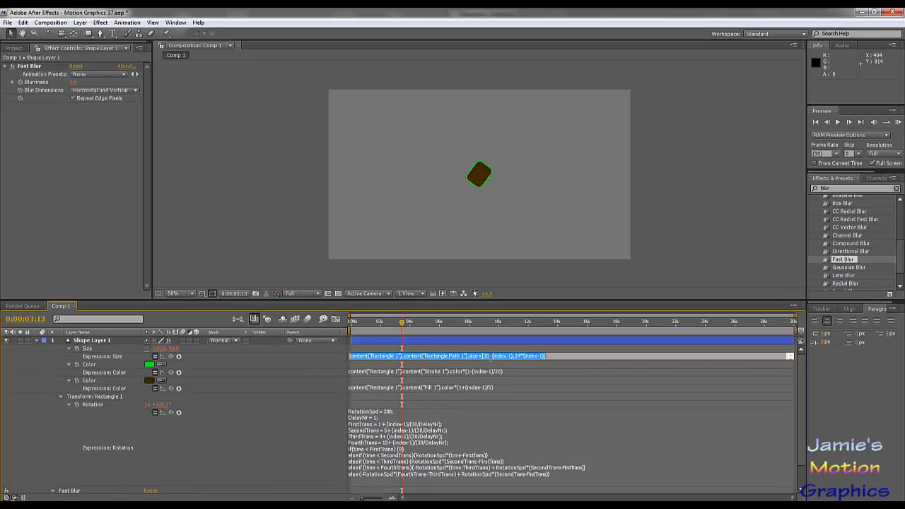
left_click(637, 355)
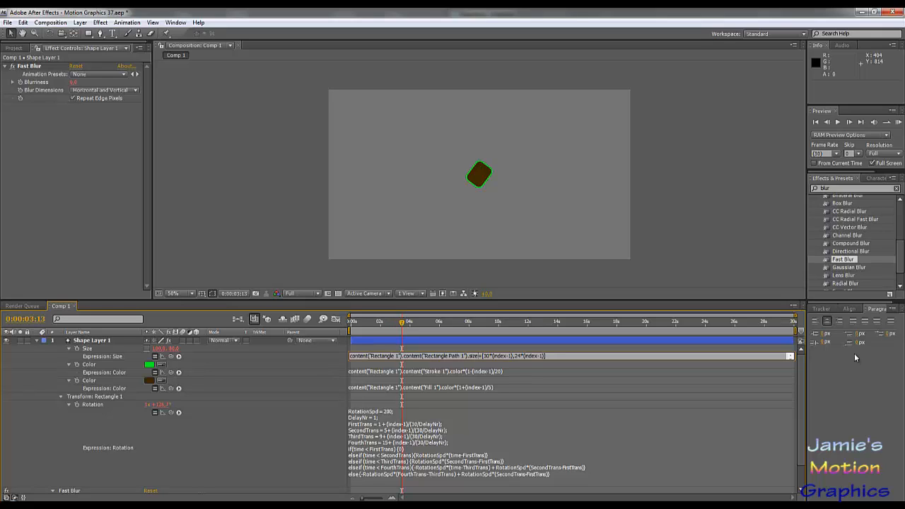
key("shift+End")
key("ctrl+c")
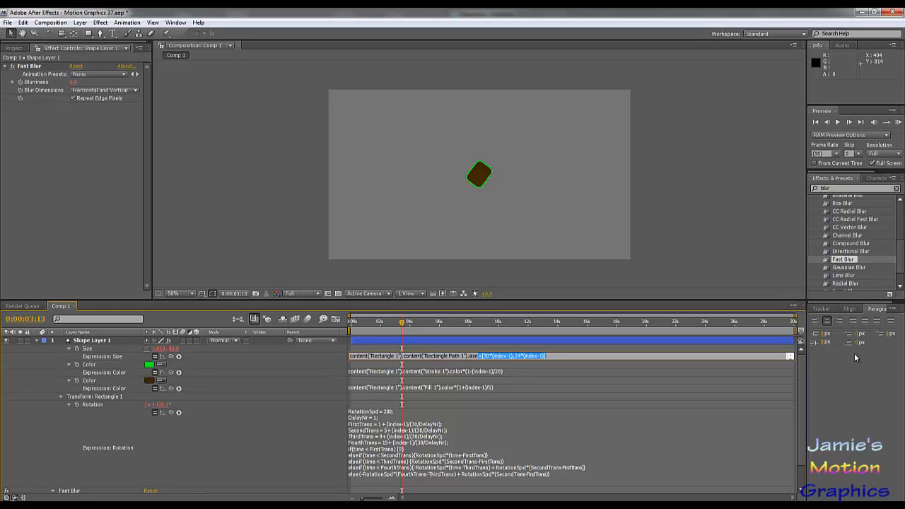
key("BackSpace")
left_click(318, 467)
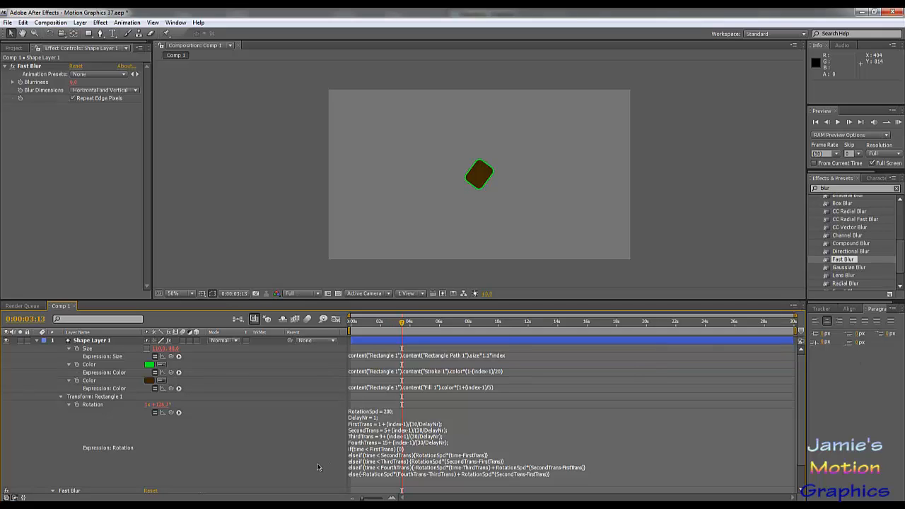
Duplicate Shape Layer 1 twelve times, up to Shape Layer 13, to test the multiplied Size expression
left_click(108, 342)
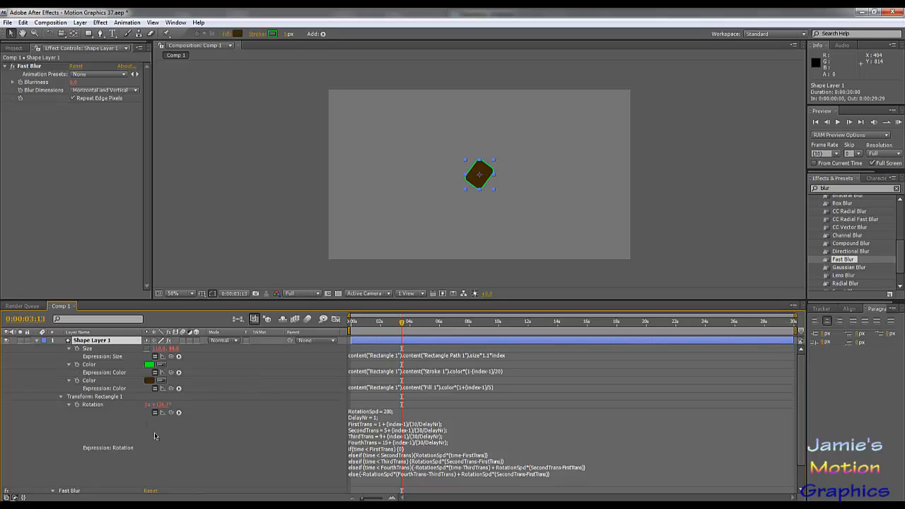
key("ctrl+d")
key("ctrl+d")
key("ctrl+d")
key("ctrl+d")
key("ctrl+d")
key("ctrl+d")
key("ctrl+d")
key("ctrl+d")
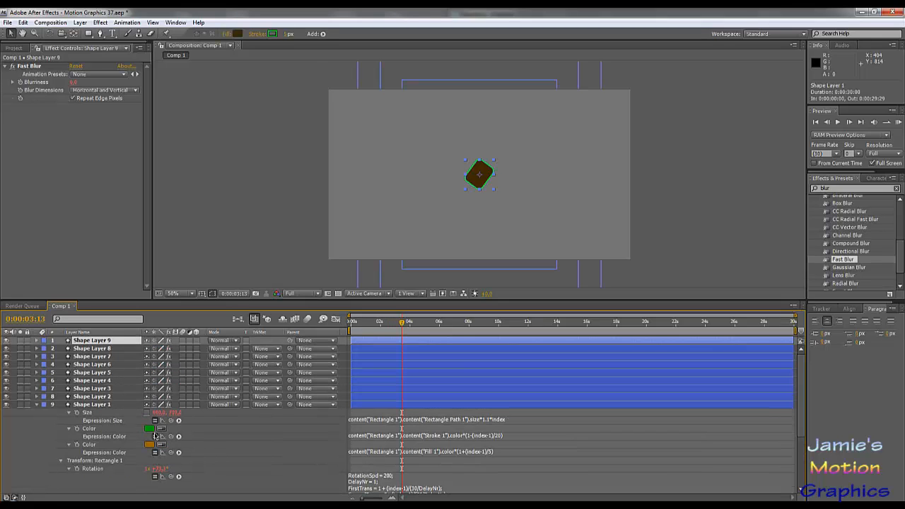
key("ctrl+d")
key("ctrl+d")
key("ctrl+d")
key("ctrl+d")
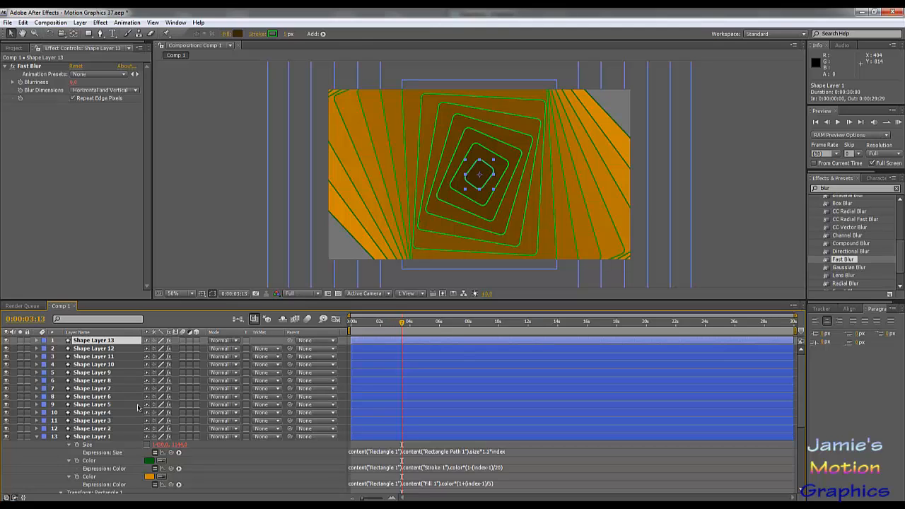
Delete Shape Layers 2 to 13 and set the multiplier in Shape Layer 1's Size expression to 1.02
left_click(117, 429, "shift")
key("Delete")
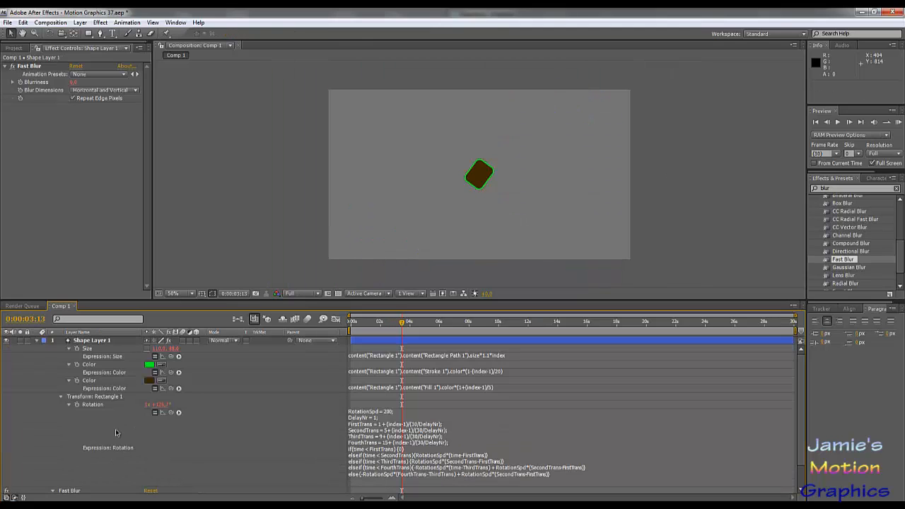
left_click(489, 356)
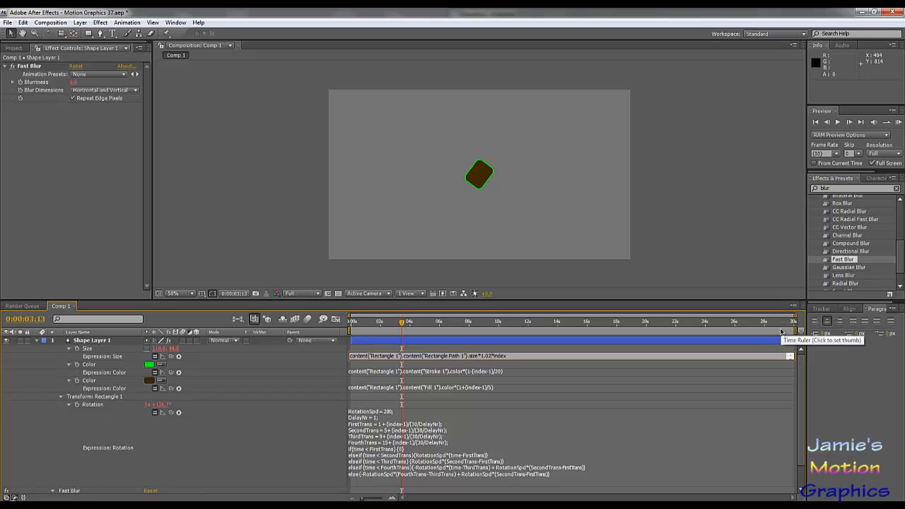
left_click(273, 436)
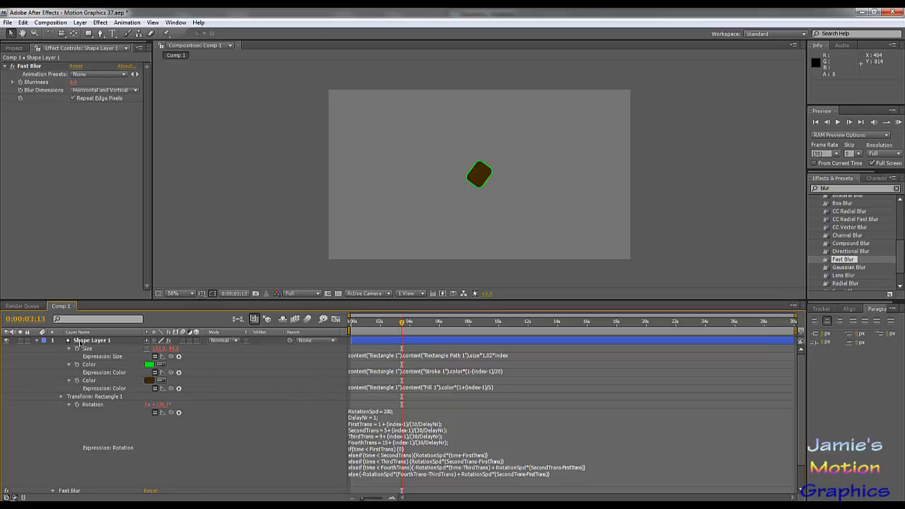
Duplicate Shape Layer 1 twelve times, up to Shape Layer 13, to test the 1.02 size multiplier
left_click(80, 342)
key("ctrl+d")
key("ctrl+d")
key("ctrl+d")
key("ctrl+d")
key("ctrl+d")
key("ctrl+d")
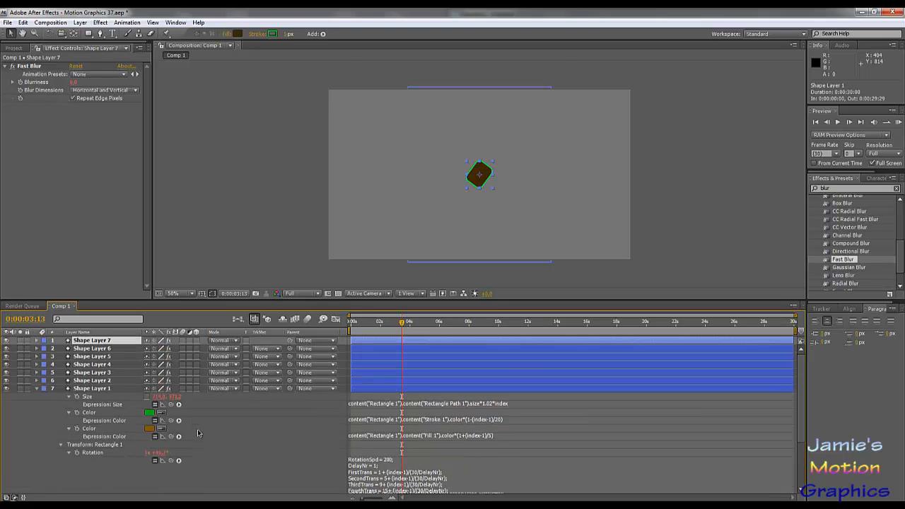
key("ctrl+d")
key("ctrl+d")
key("ctrl+d")
key("ctrl+d")
key("ctrl+d")
key("ctrl+d")
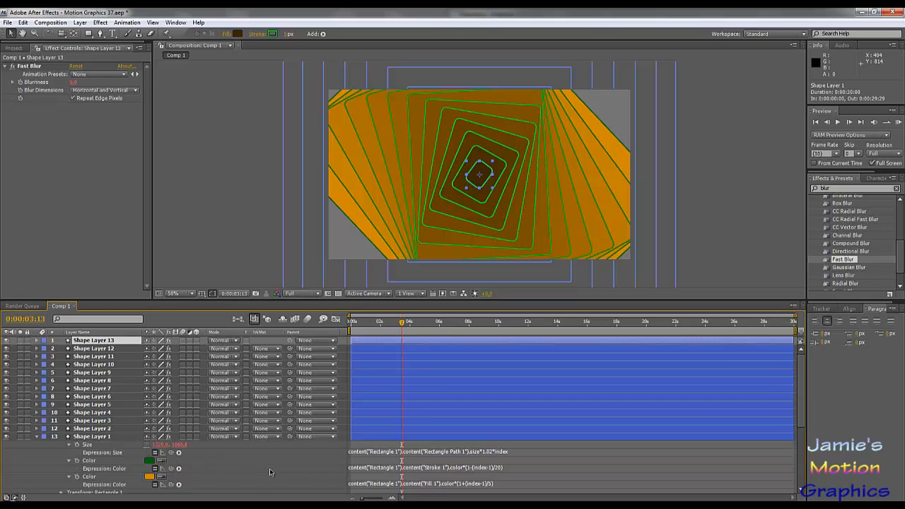
Undo the layer duplications one by one until only Shape Layer 1 is left
key("ctrl+z")
key("ctrl+z")
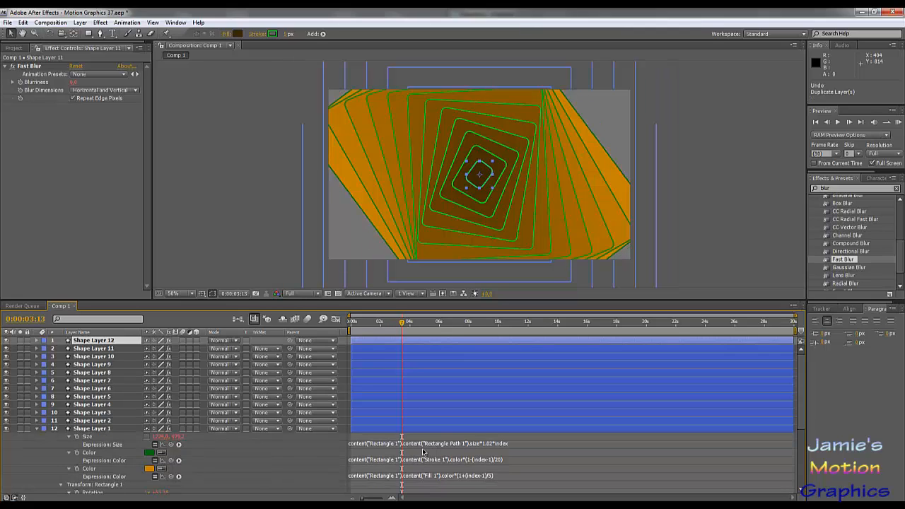
key("ctrl+z")
key("ctrl+z")
key("ctrl+z")
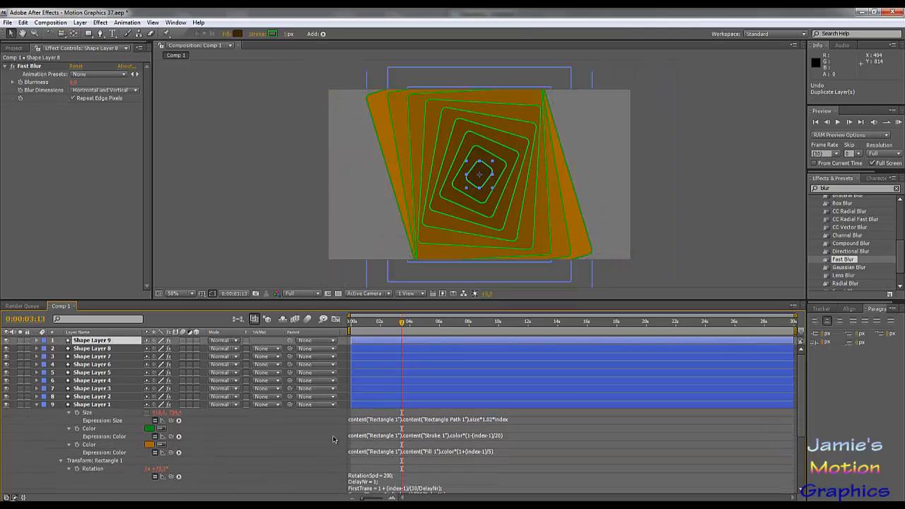
key("ctrl+z")
key("ctrl+z")
key("ctrl+z")
key("ctrl+z")
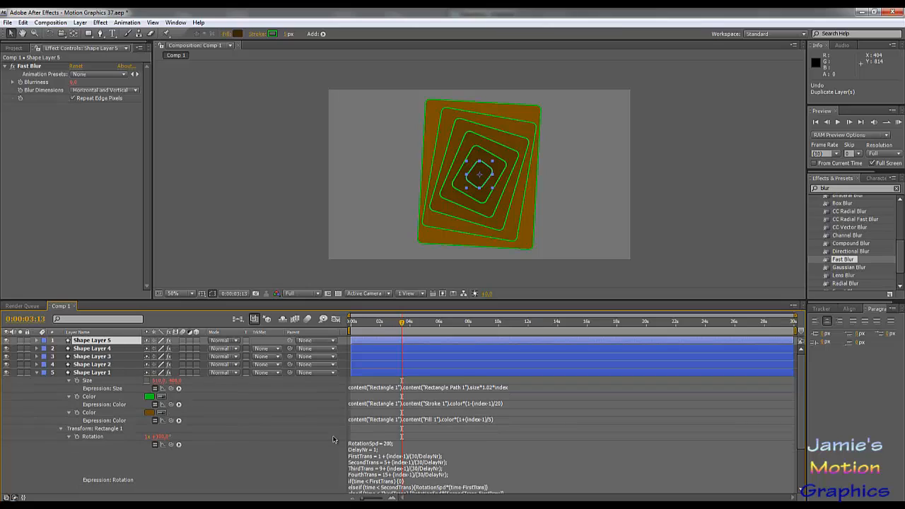
key("ctrl+z")
key("ctrl+z")
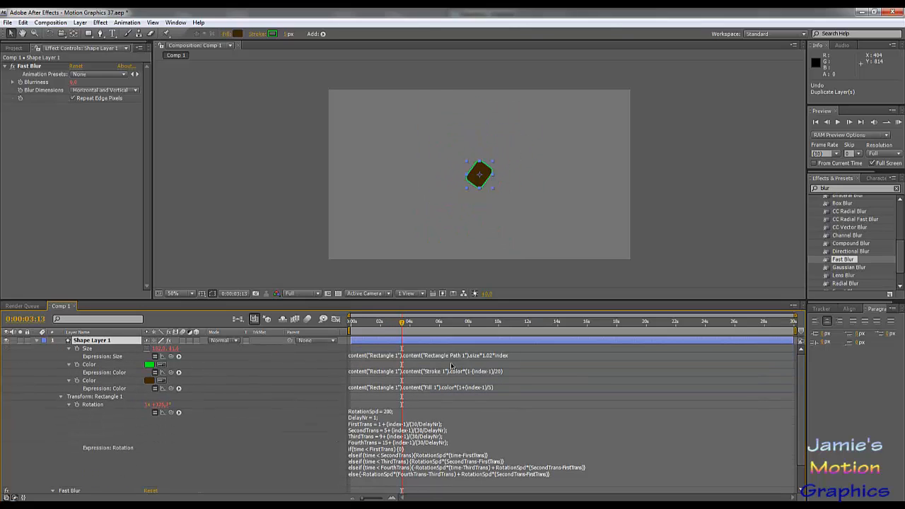
Restore Shape Layer 1's Size expression by replacing *1.02*index with the copied +[30*(index-1),24*(index-1)] term
left_click(481, 356)
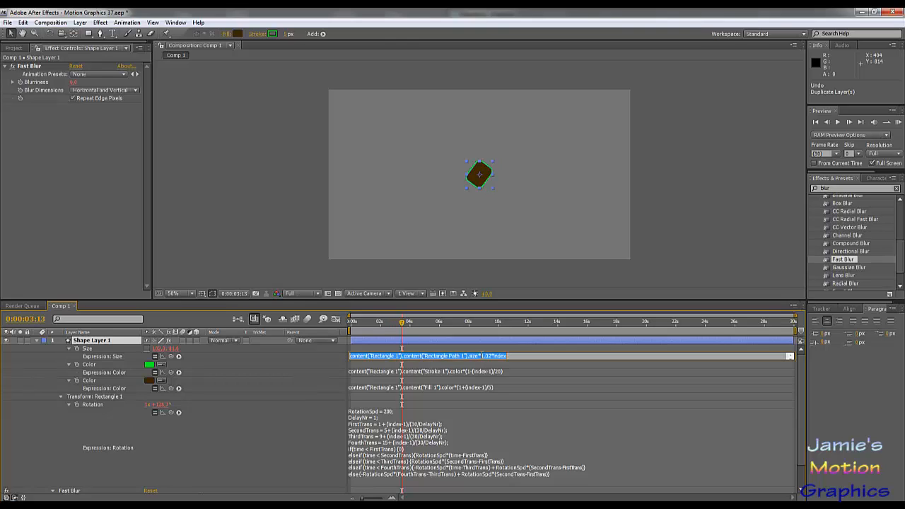
left_click(468, 356)
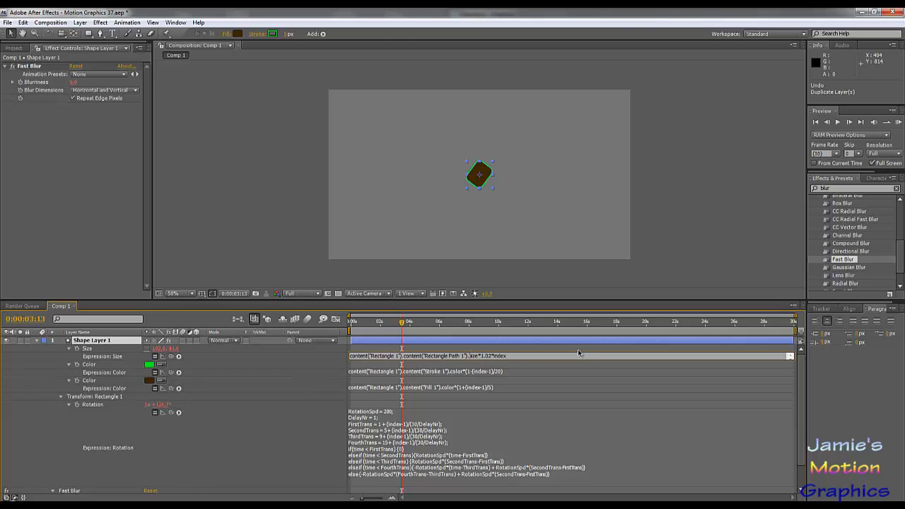
key("shift+End")
key("ctrl+v")
left_click(217, 454)
Change the rectangle's stroke color on Shape Layer 1 to magenta, hex FF00EA
scroll(278, 421, "down", 2)
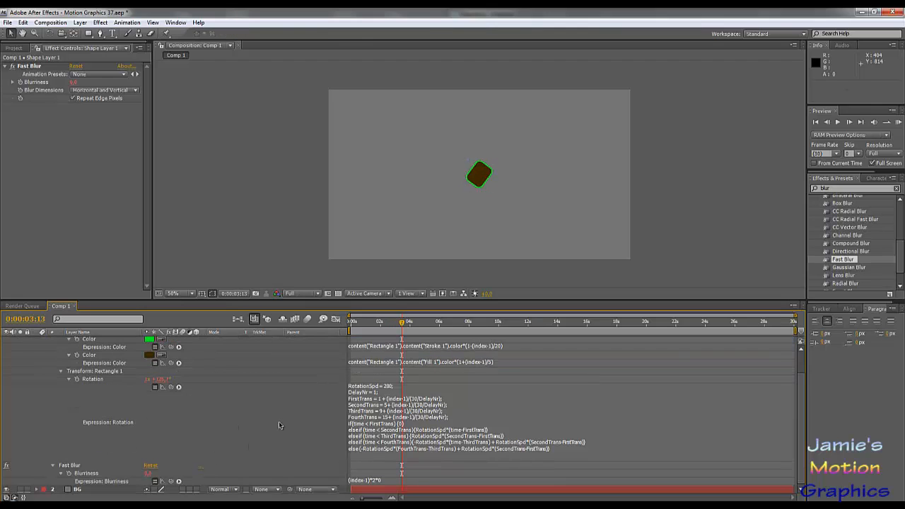
scroll(278, 419, "up", 2)
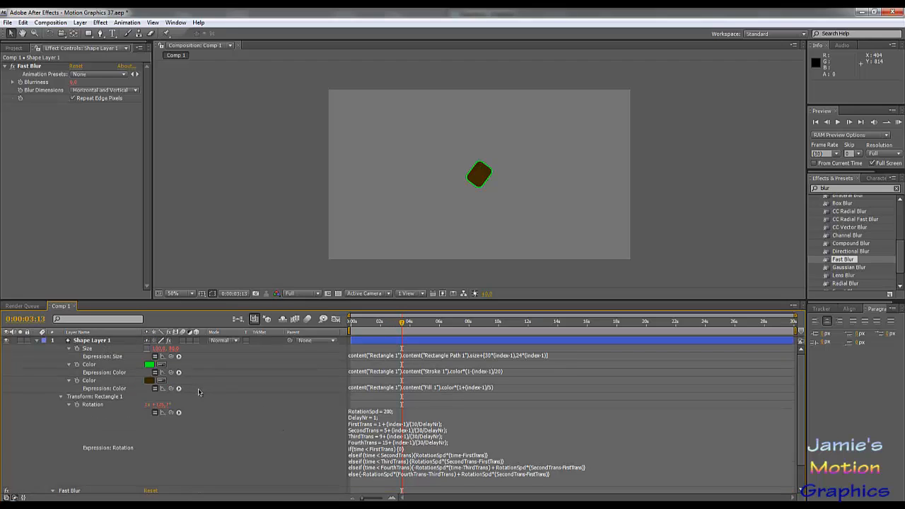
scroll(193, 400, "down", 2)
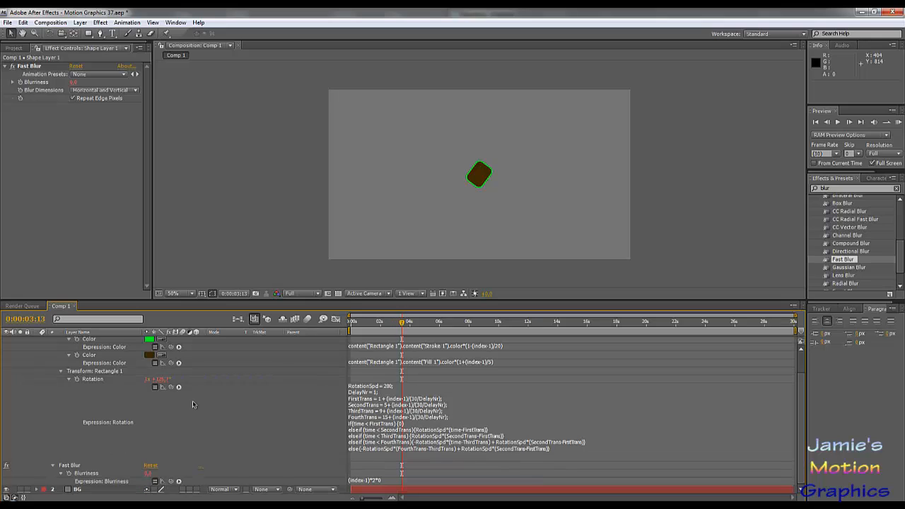
scroll(170, 437, "up", 2)
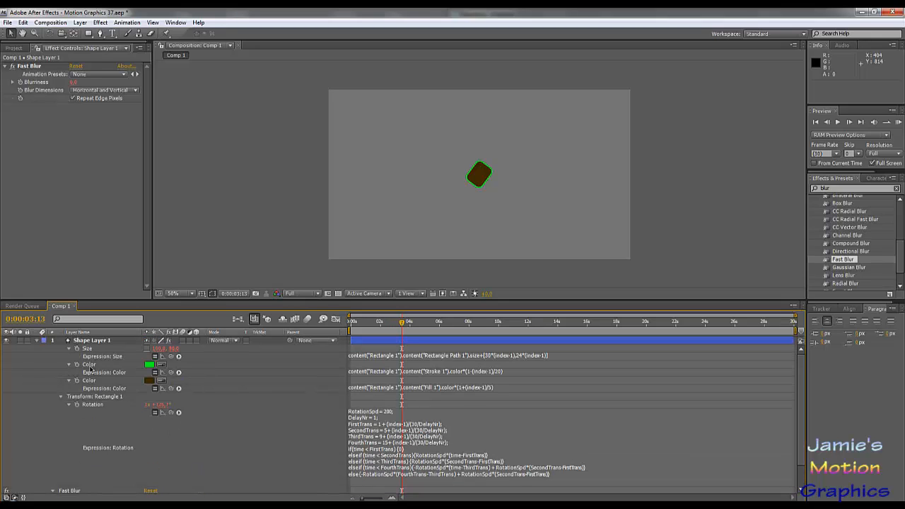
left_click(151, 366)
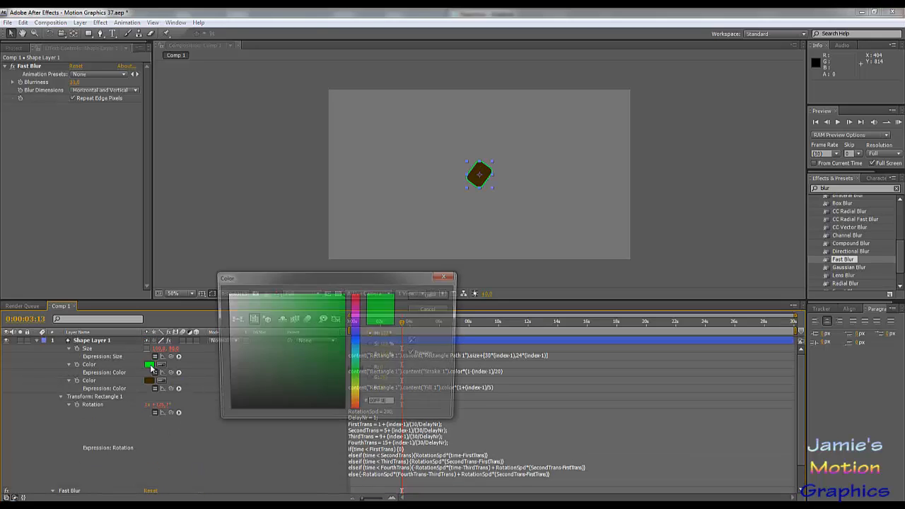
left_click(353, 311)
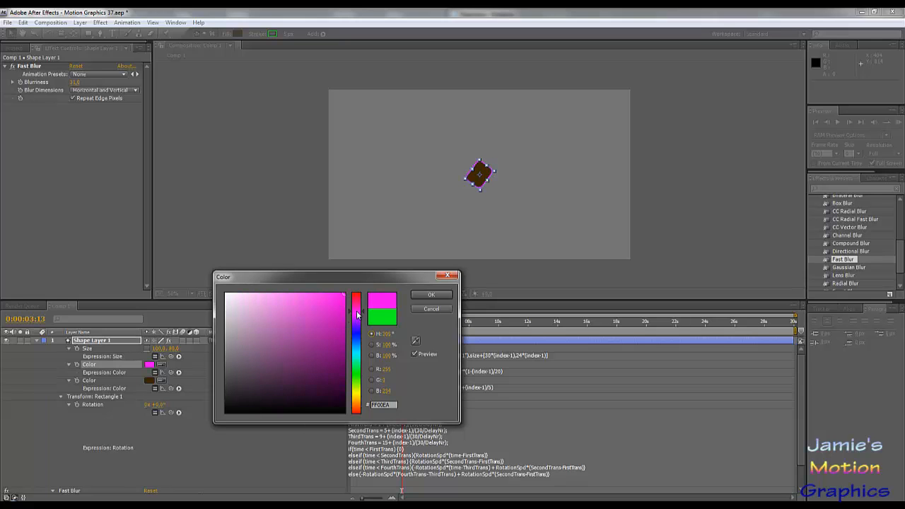
key("Return")
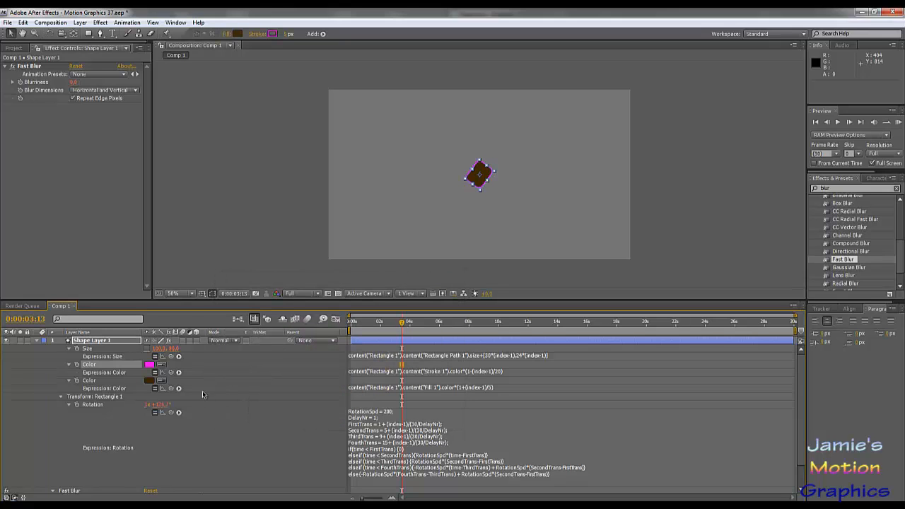
Change the rectangle's fill color on Shape Layer 1 to dark blue, hex 00033D
left_click(149, 380)
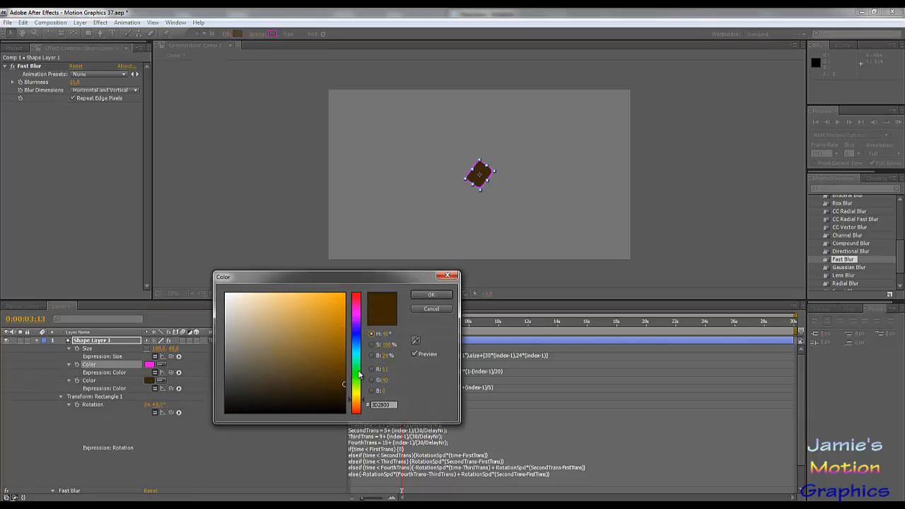
left_click(357, 337)
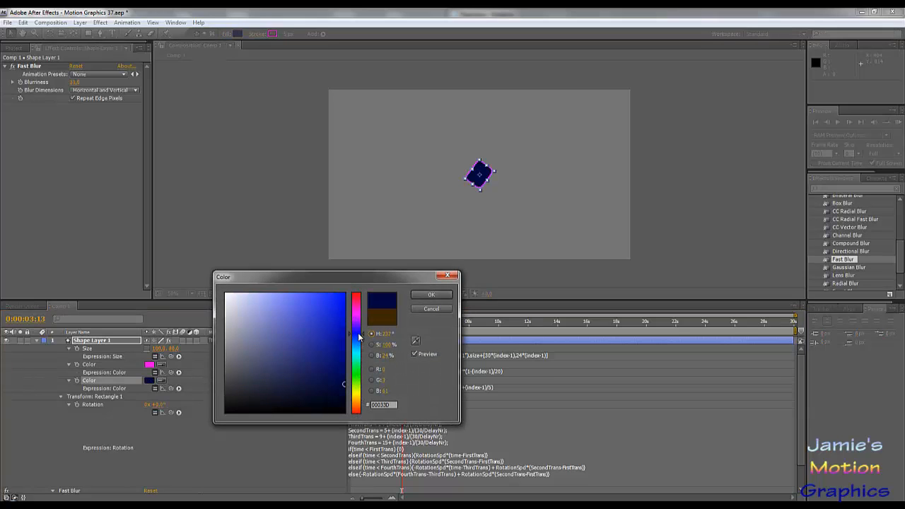
left_click(432, 294)
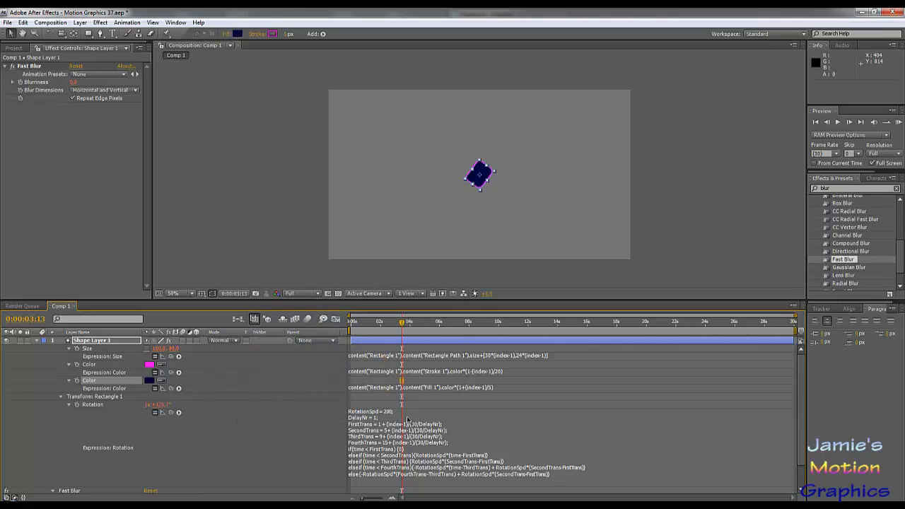
Set RotationSpd to 300 in the Rotation expression of Shape Layer 1's rectangle
left_click(505, 426)
left_click(467, 429)
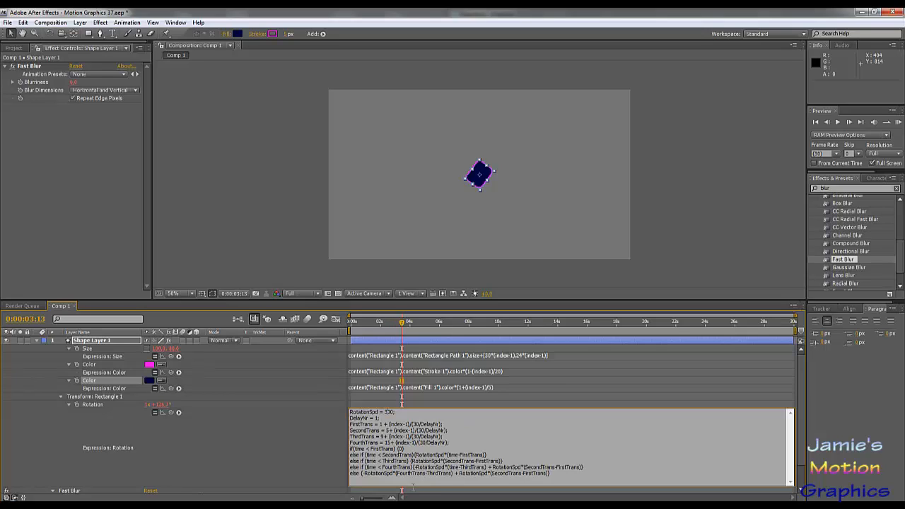
left_click(281, 445)
Remove the *0 factor from the Fast Blur Blurriness expression so that it reads (index-1)*2
scroll(297, 440, "down", 1)
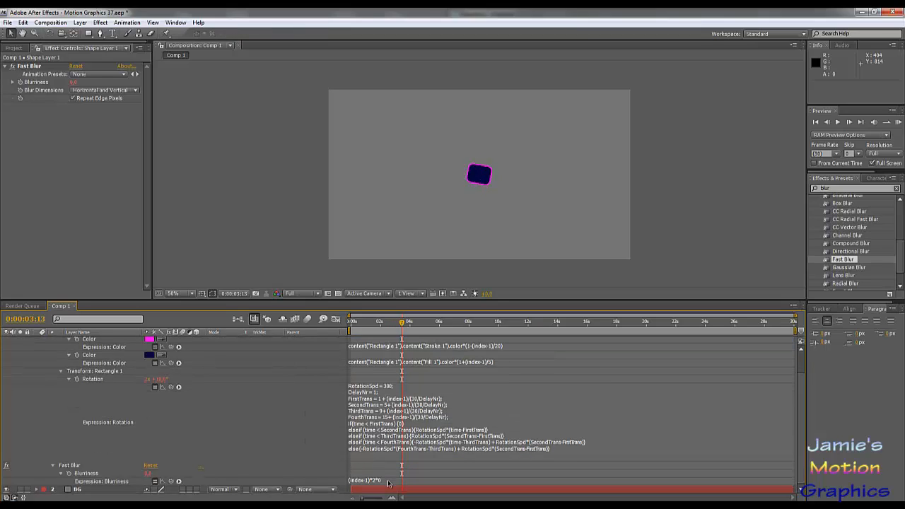
left_click(388, 484)
key("BackSpace")
key("BackSpace")
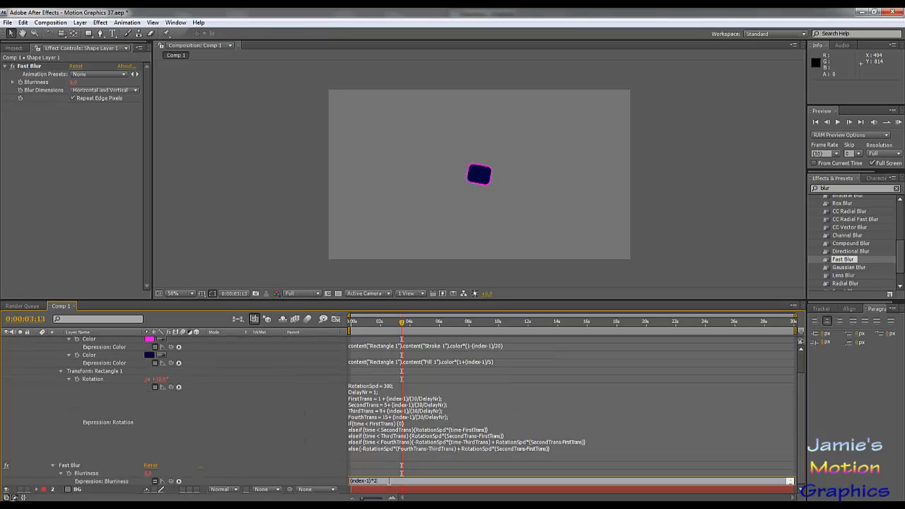
left_click(287, 401)
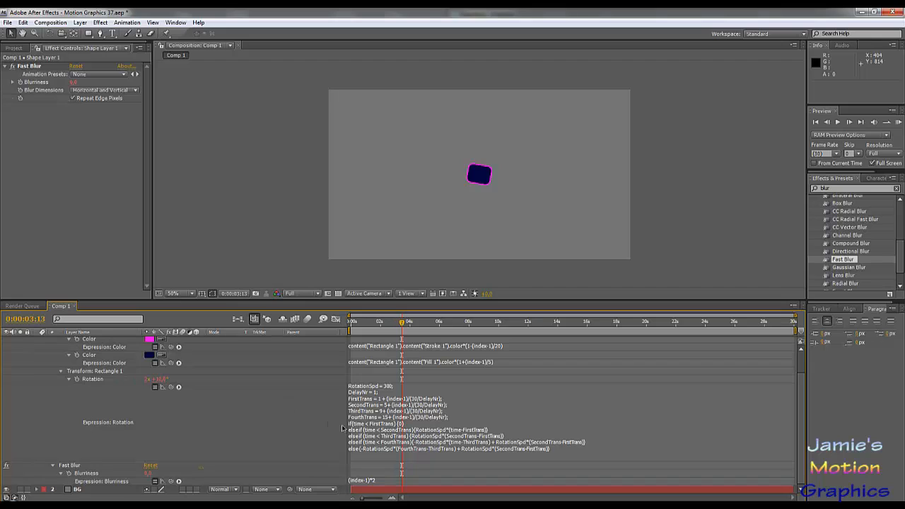
scroll(299, 430, "up", 2)
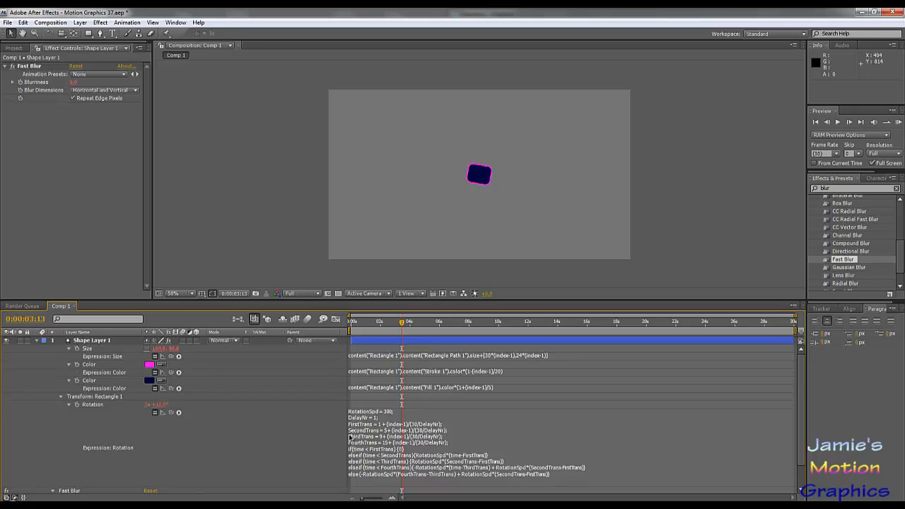
scroll(315, 434, "down", 2)
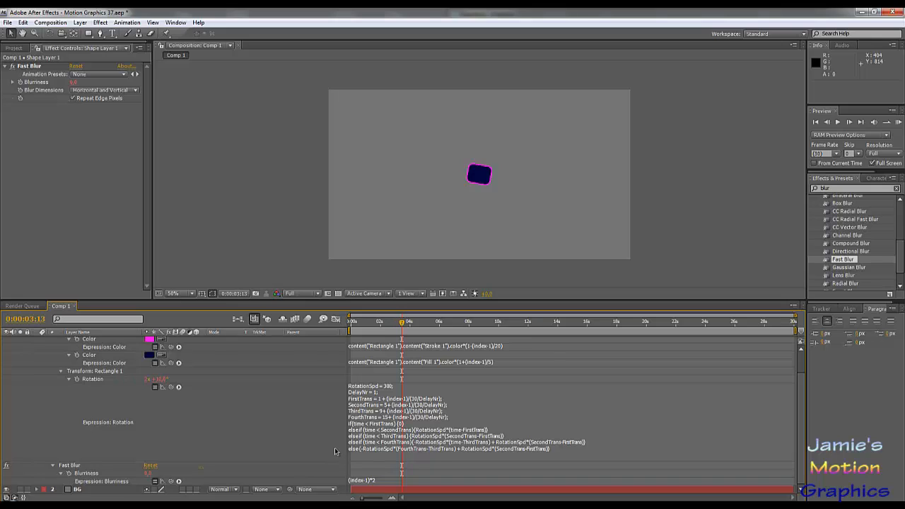
scroll(335, 447, "up", 2)
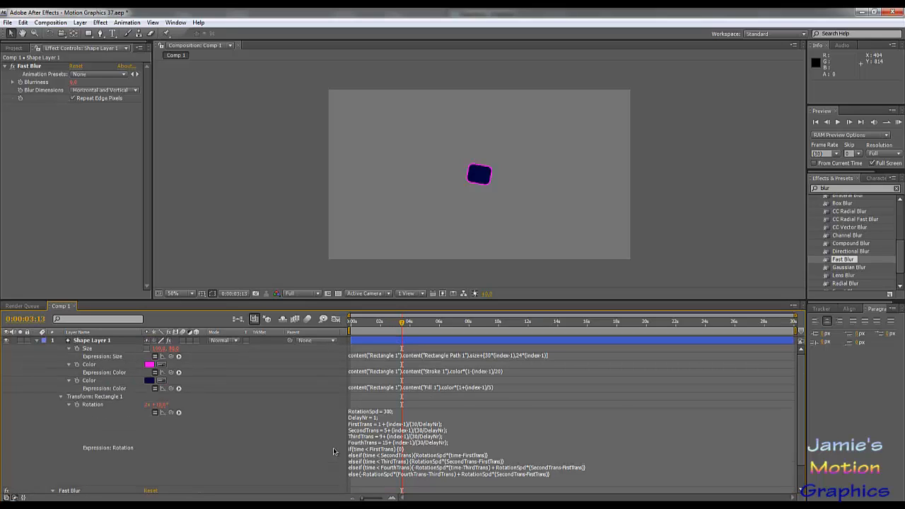